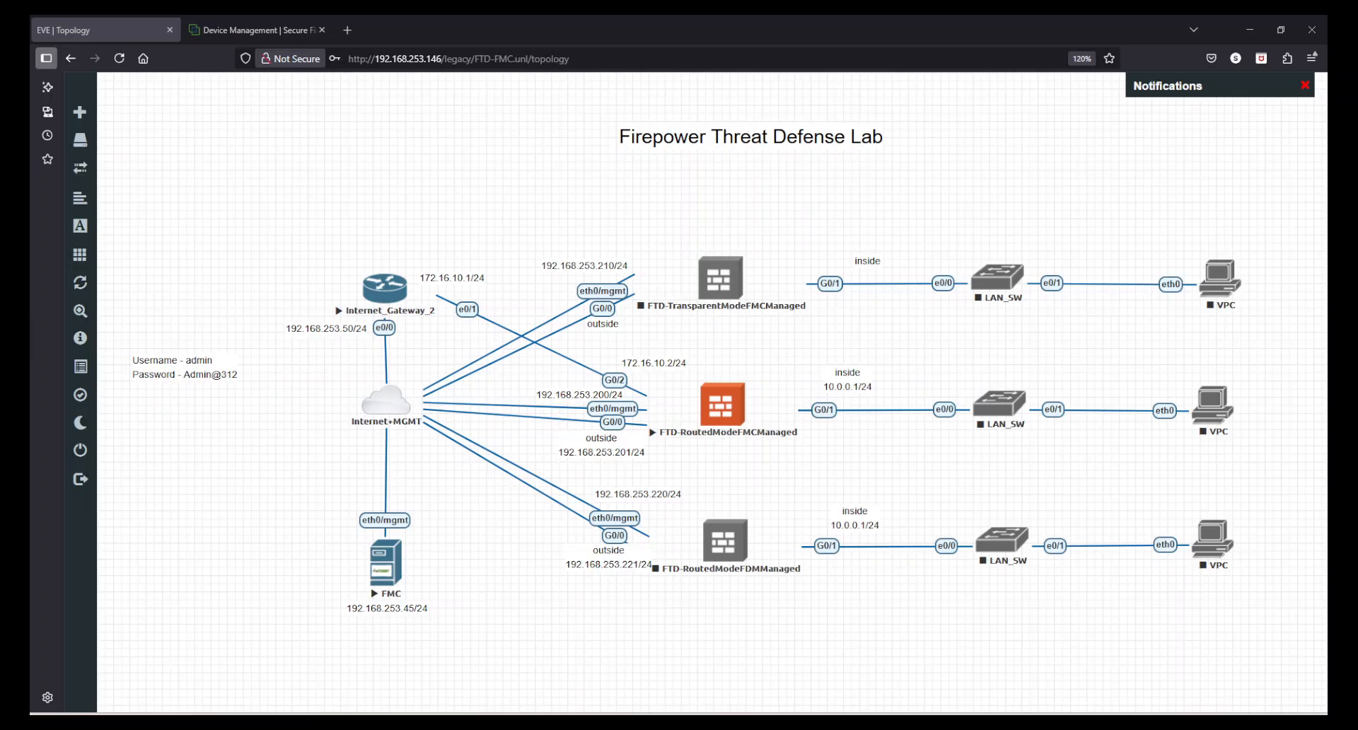
Examine the router ospf 10 configuration and its advertised networks in the Internet_Gateway_2 console, and minimize the console
left_click_drag(31, 134, 727, 108)
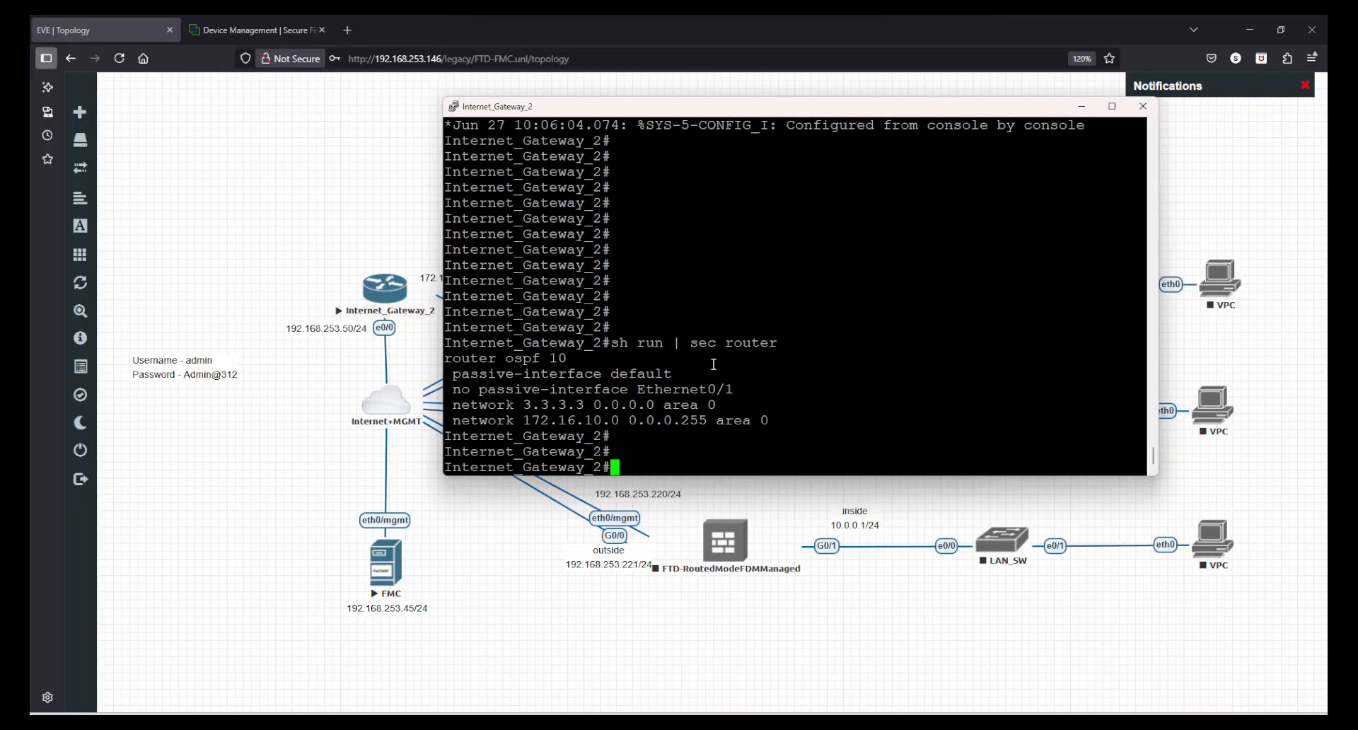
left_click_drag(445, 359, 807, 419)
left_click(608, 369)
left_click_drag(468, 405, 699, 407)
left_click_drag(517, 419, 749, 420)
left_click(1023, 248)
left_click(1080, 107)
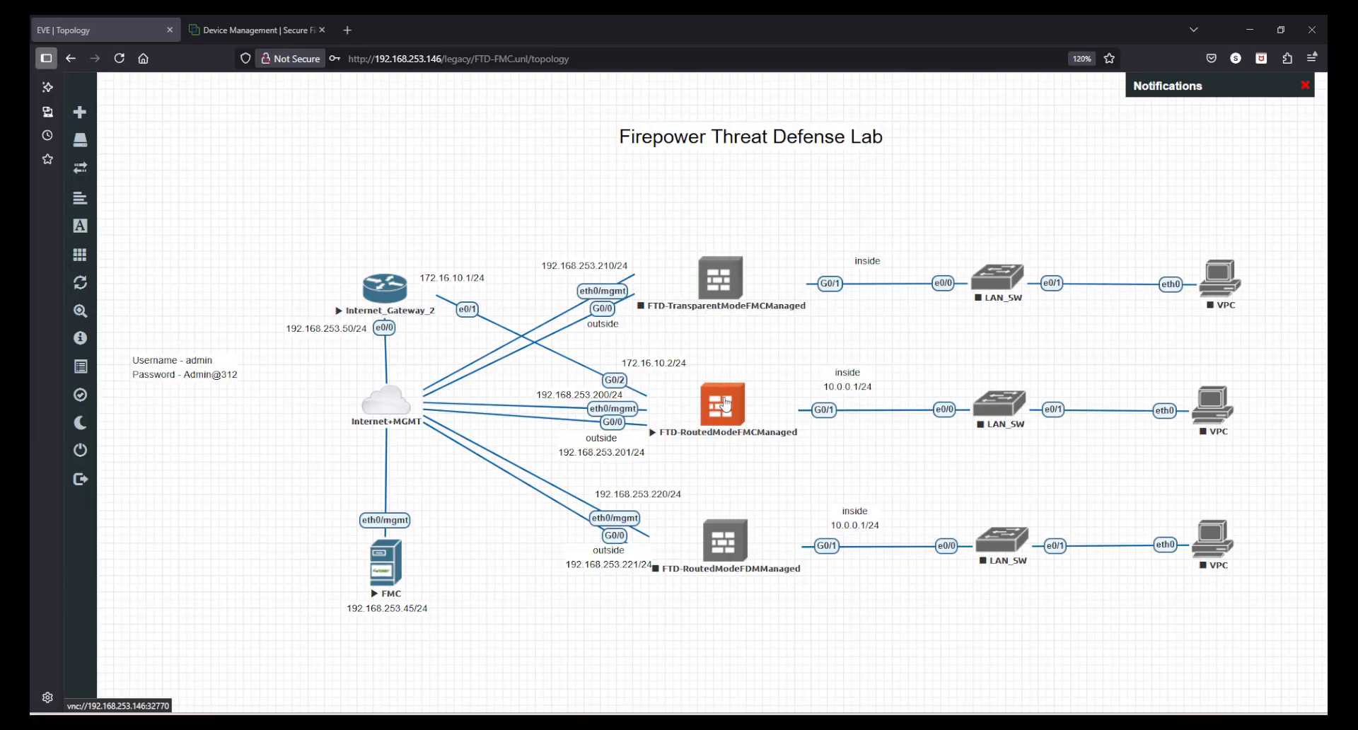
Switch to Firewall Management Center, open device FTD-1 for editing, dismiss its alert notifications, and display its OSPF routing settings
left_click(241, 29)
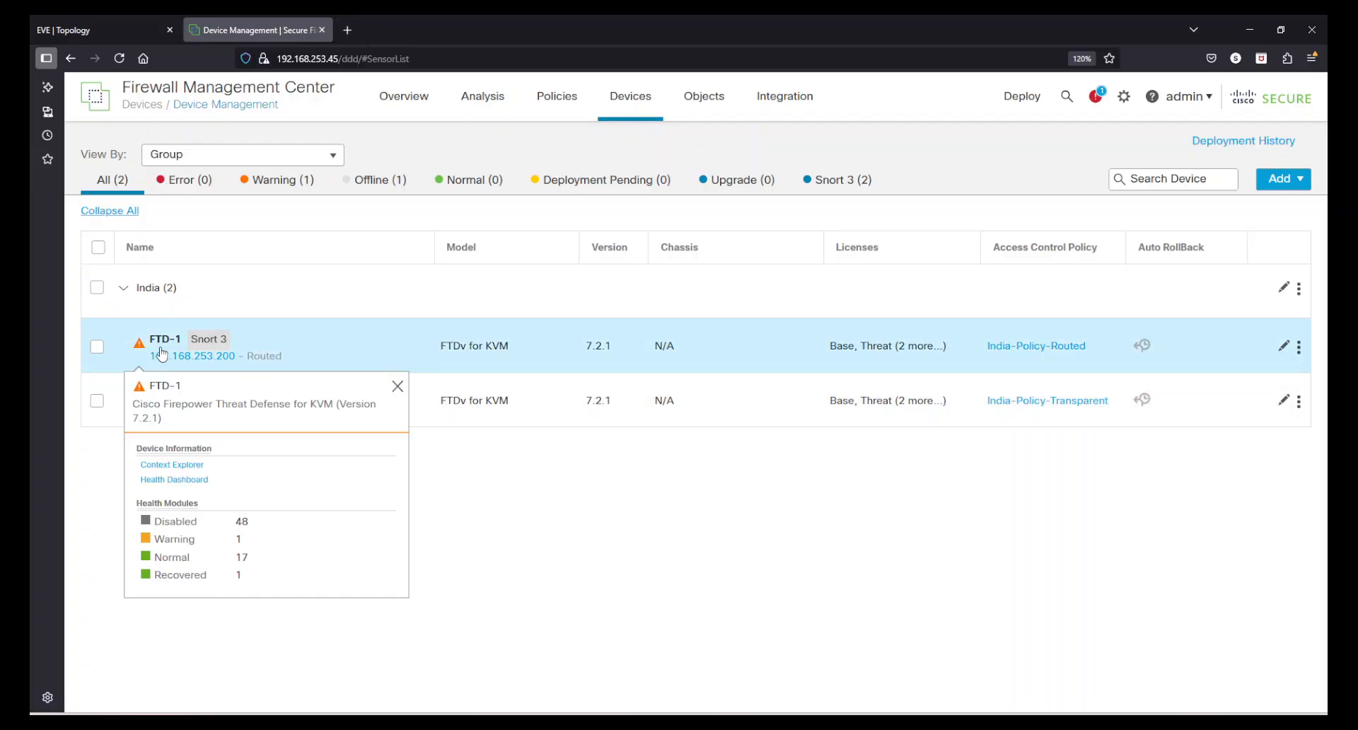
left_click(1282, 347)
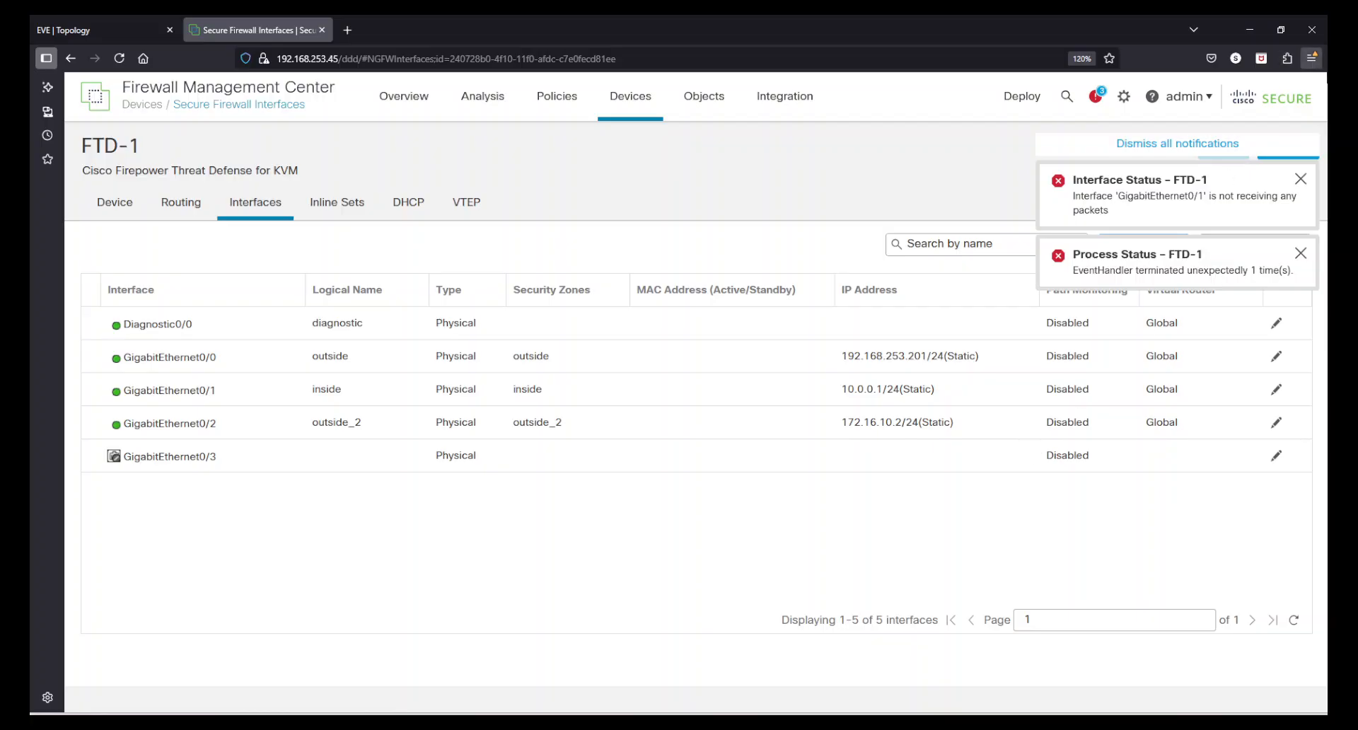
left_click(1300, 180)
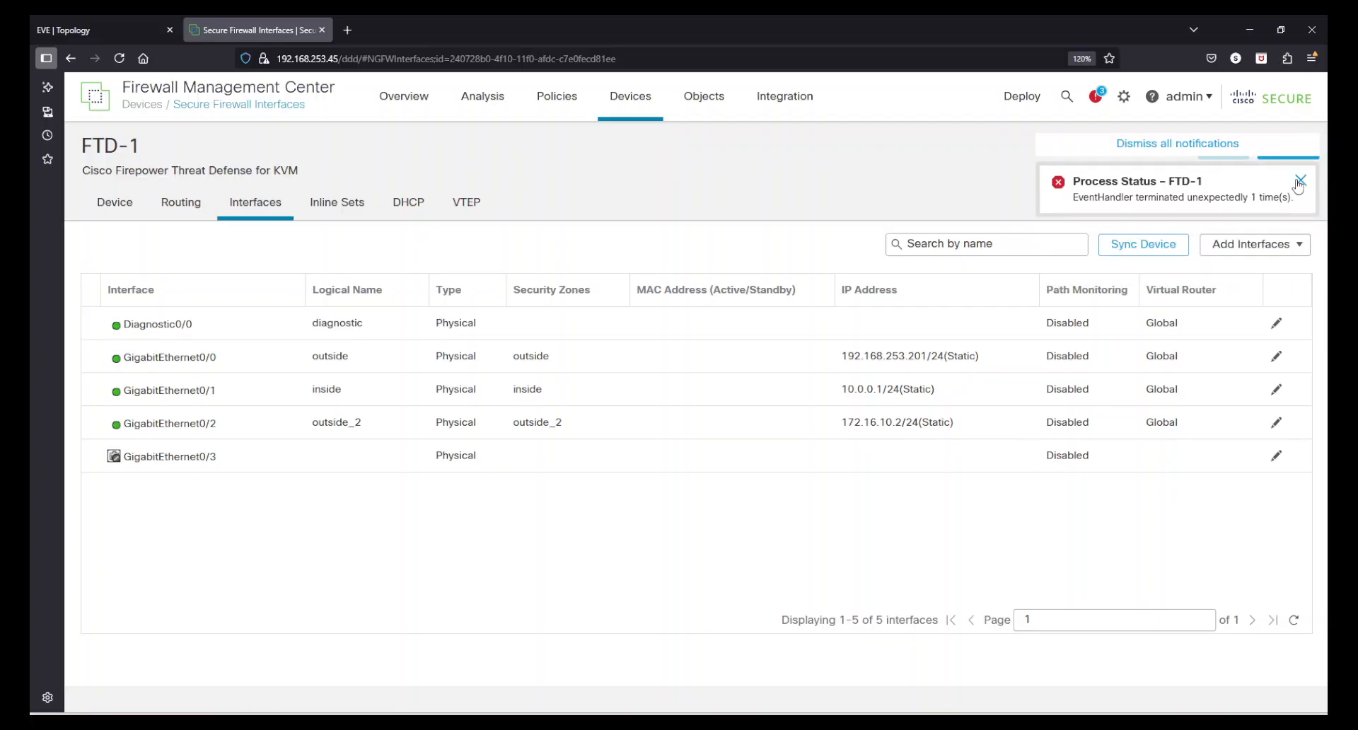
left_click(1300, 191)
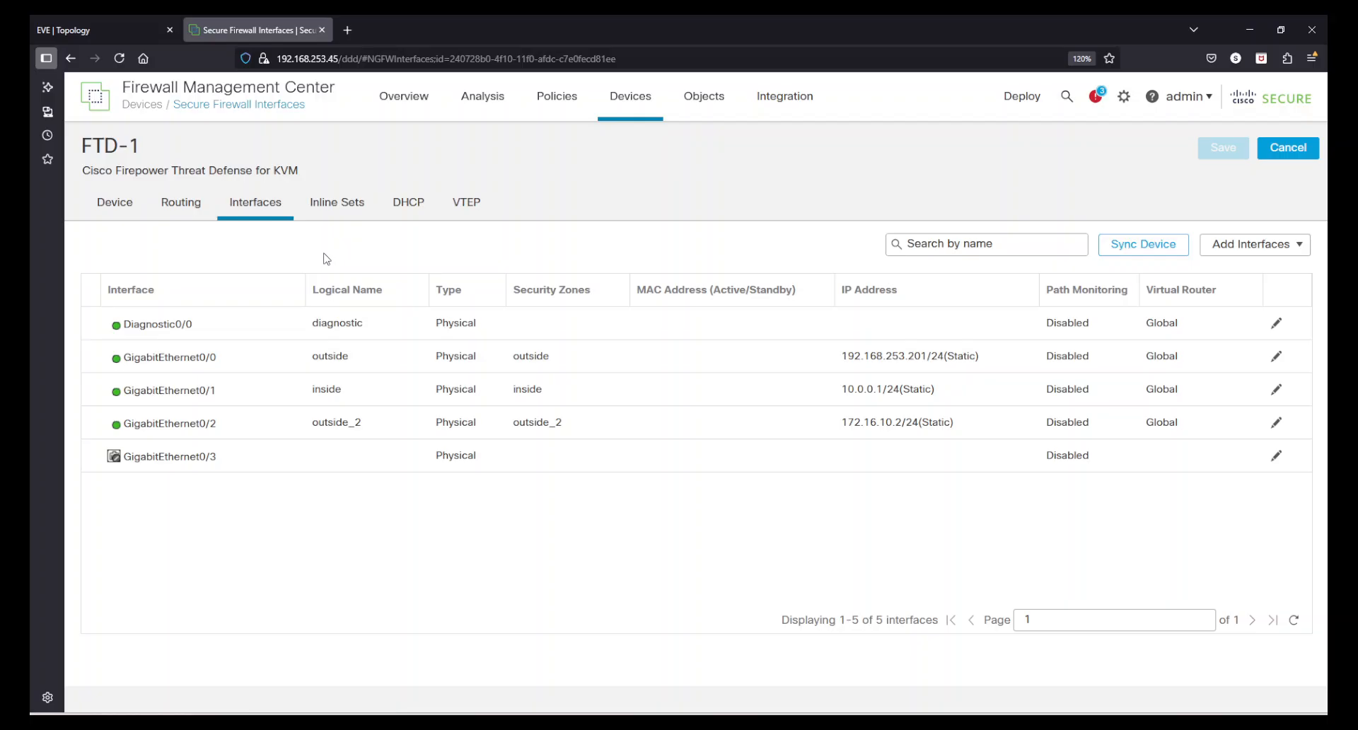
left_click(194, 211)
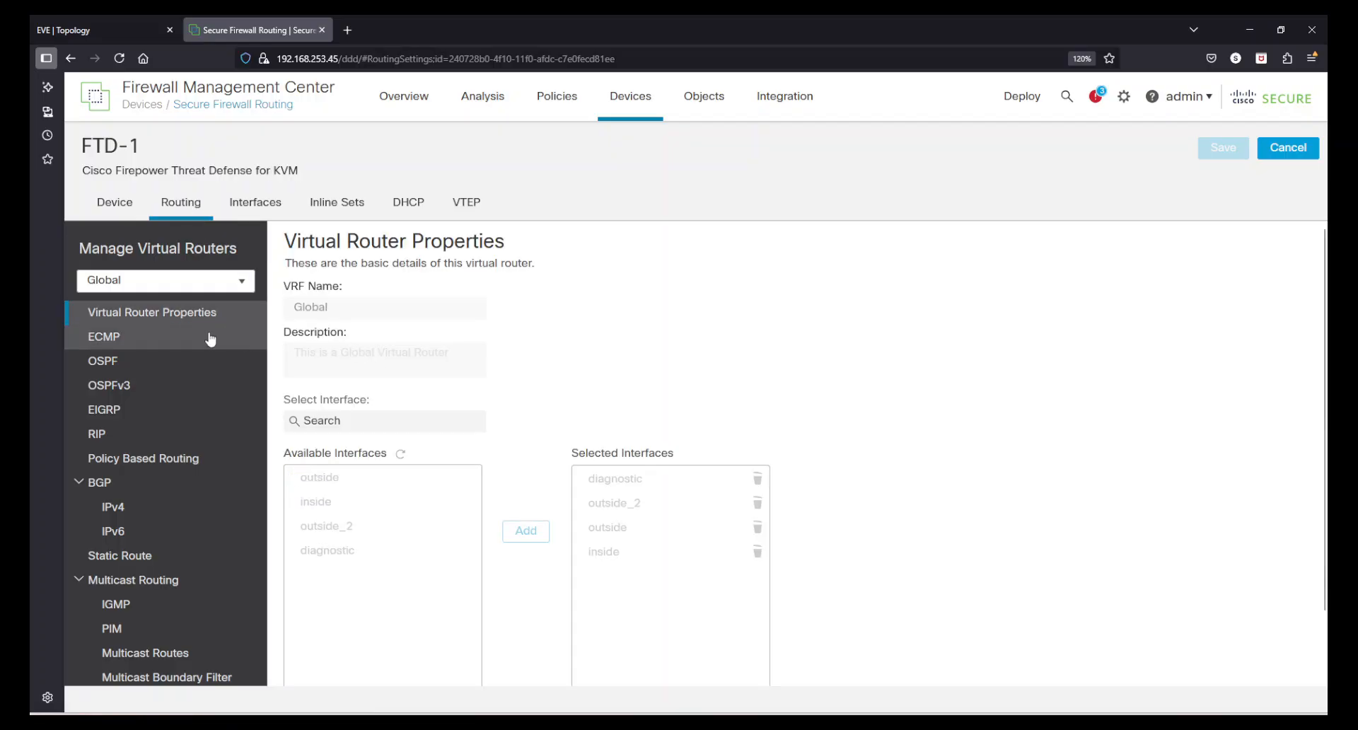
left_click(115, 362)
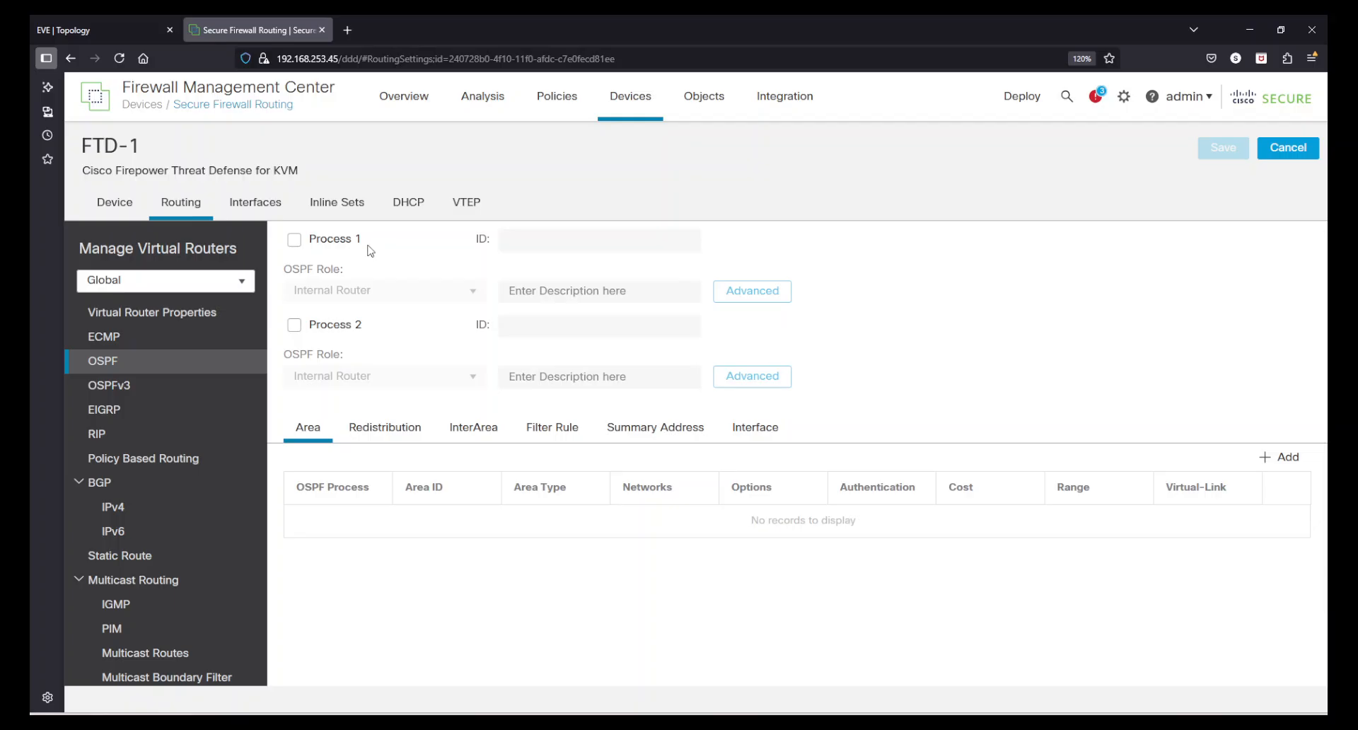
Enable OSPF Process 1 on the Global virtual router with the Internal Router role
left_click(294, 241)
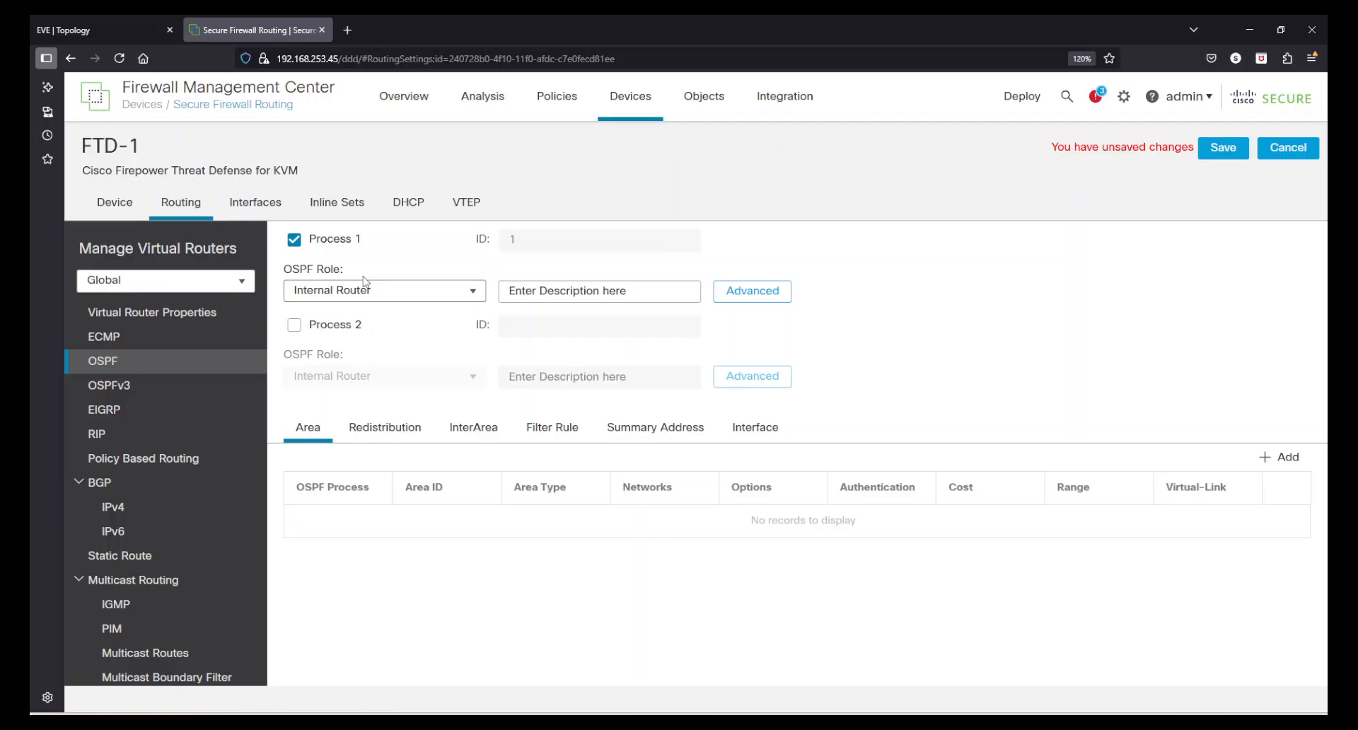
left_click(475, 292)
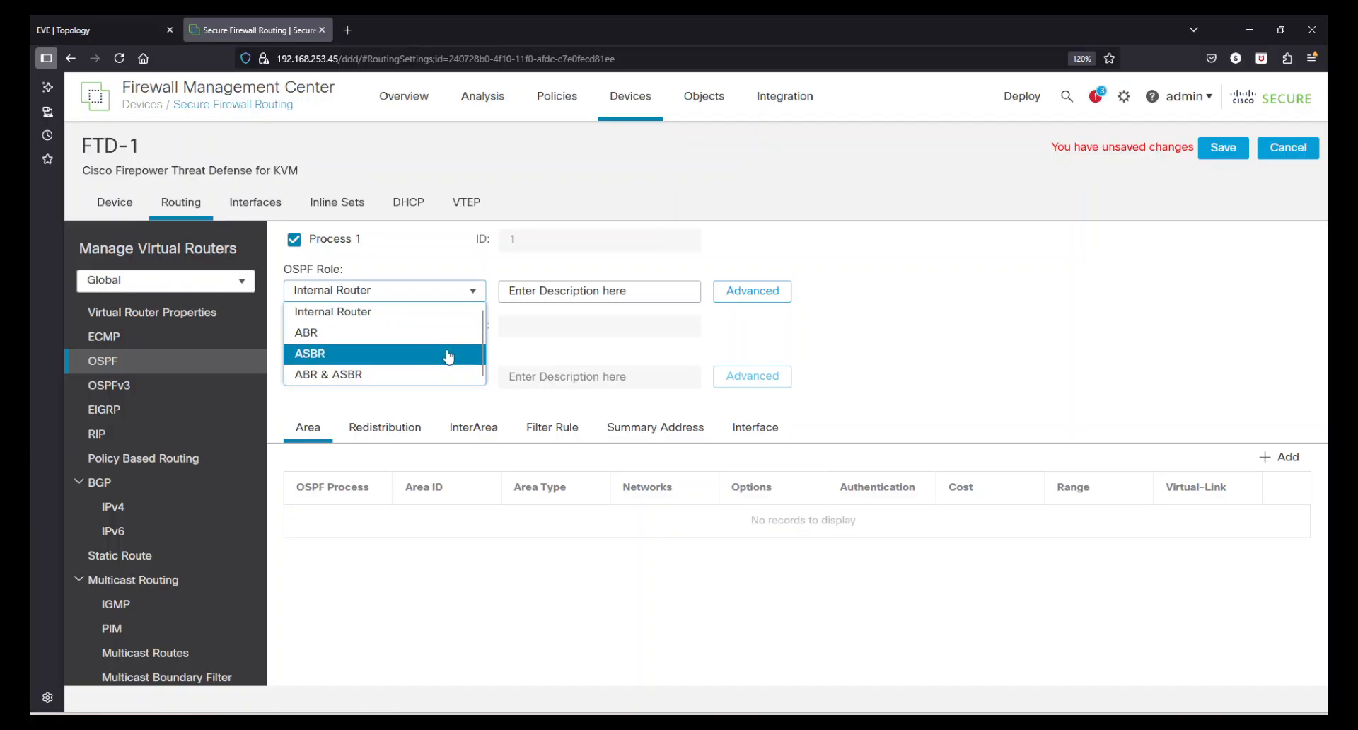
left_click(362, 318)
left_click(575, 296)
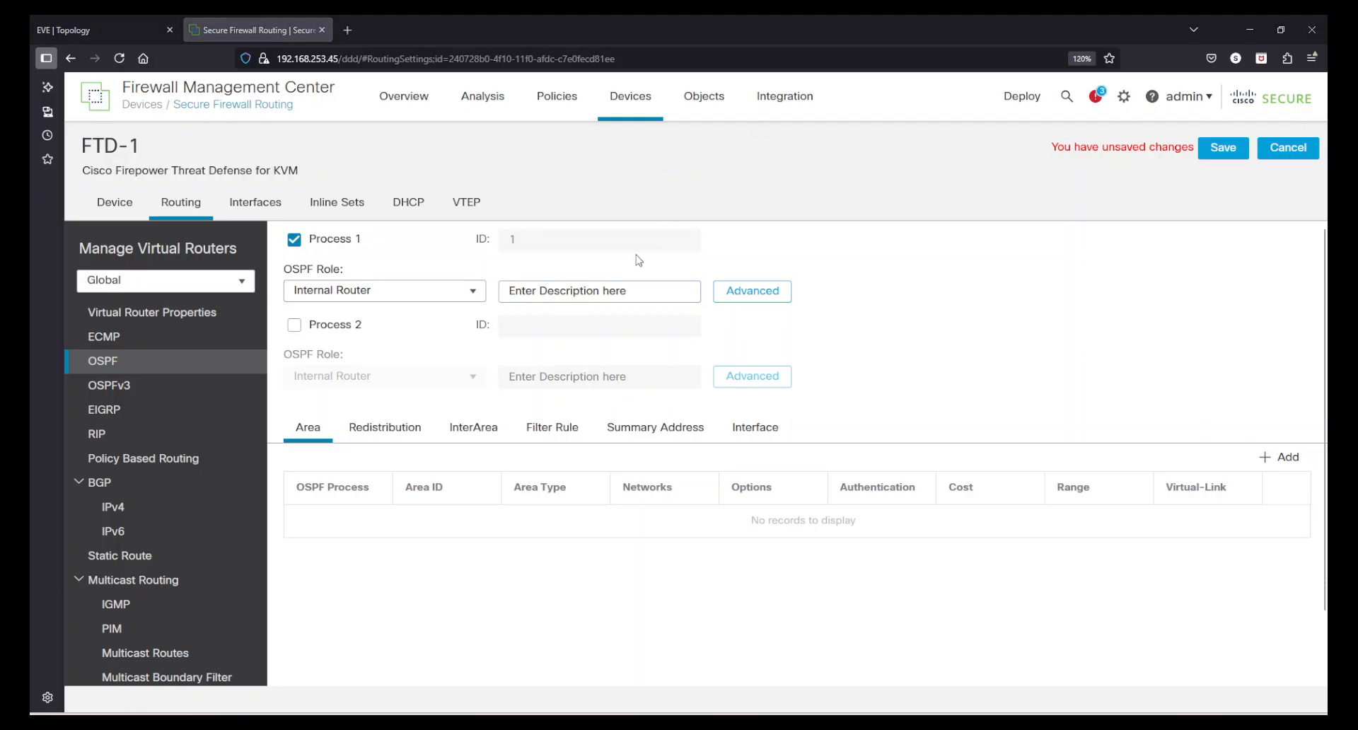
left_click(611, 290)
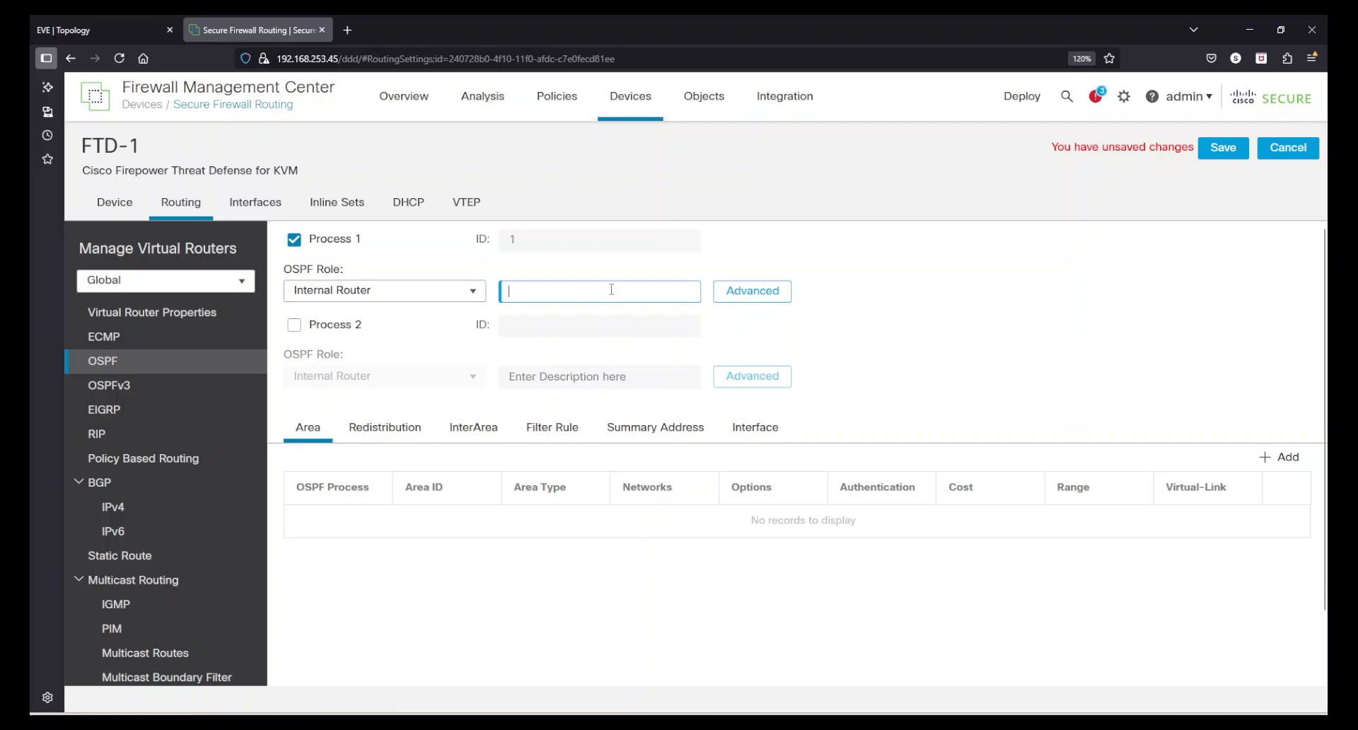
Examine the general and non stop forwarding options in Process 1's advanced OSPF settings, and close them without saving
left_click(732, 293)
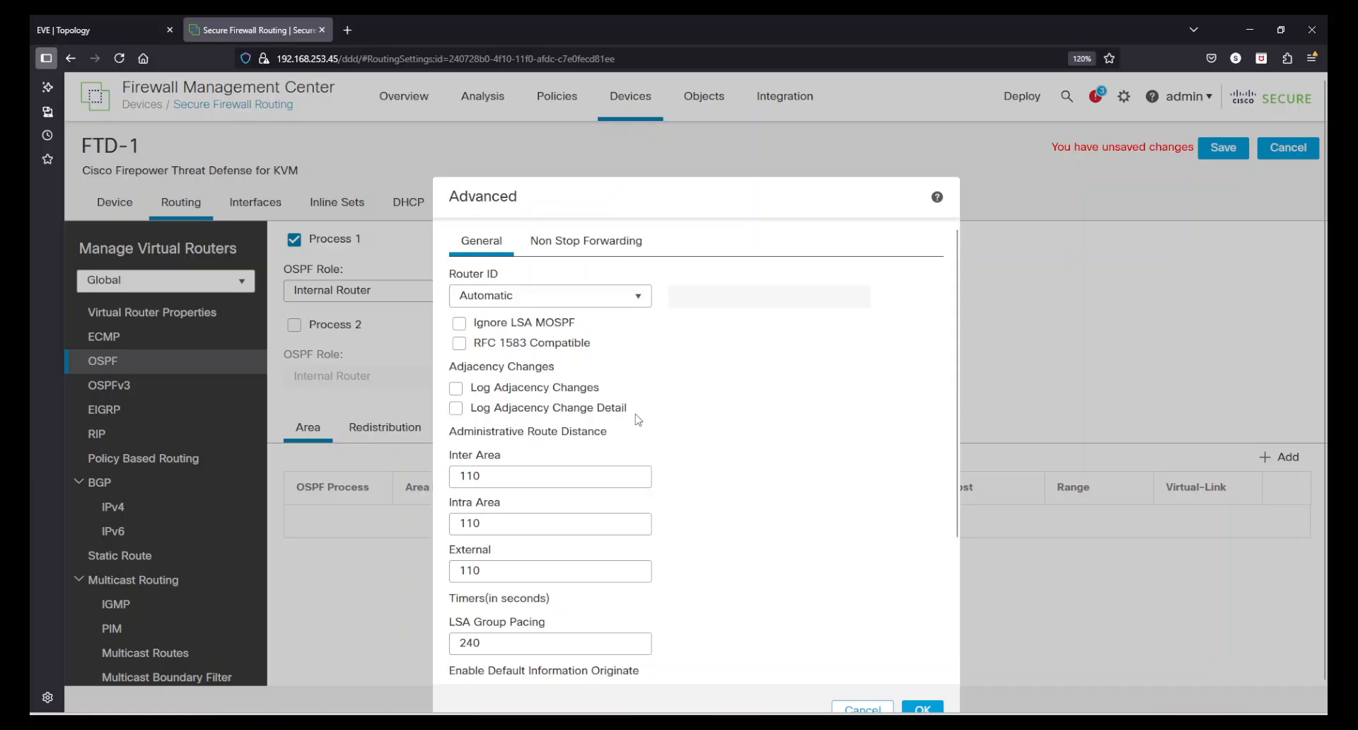
scroll(724, 442, "down", 2)
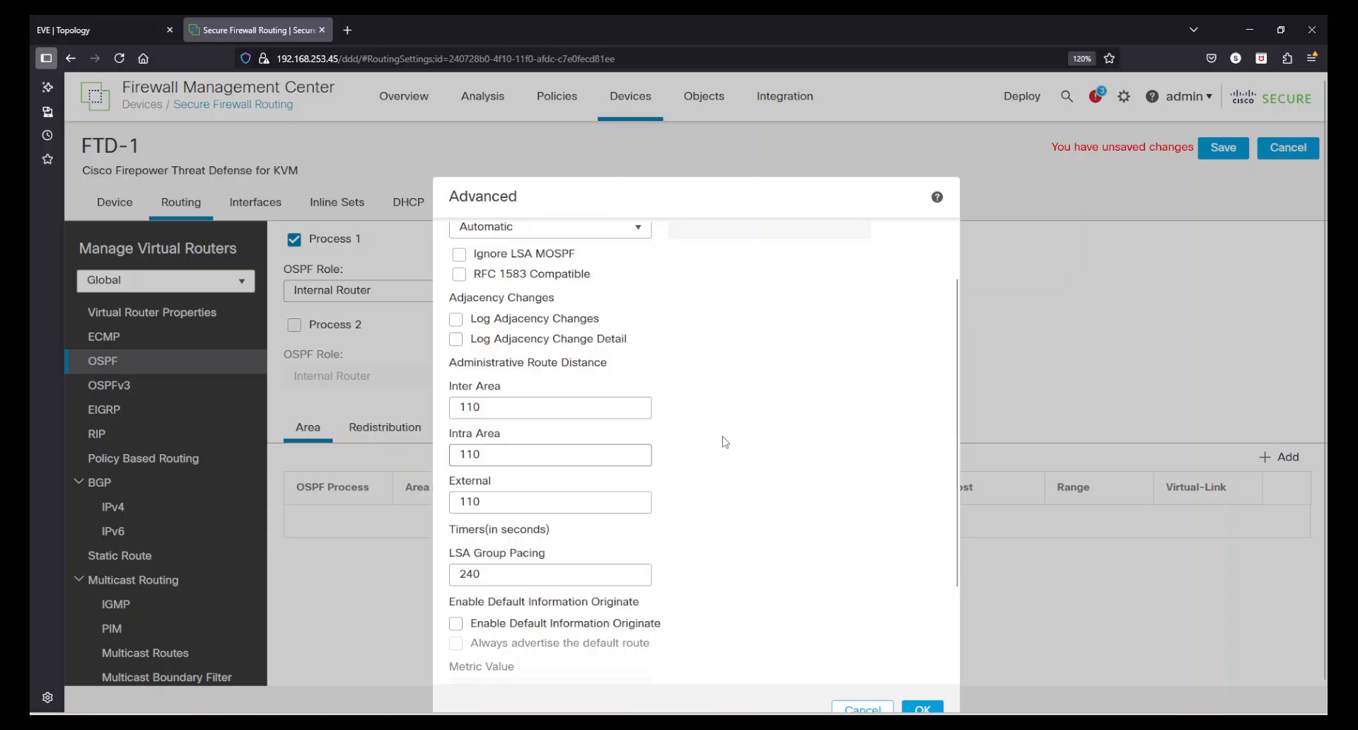
double_click(489, 409)
key("Tab")
key("Tab")
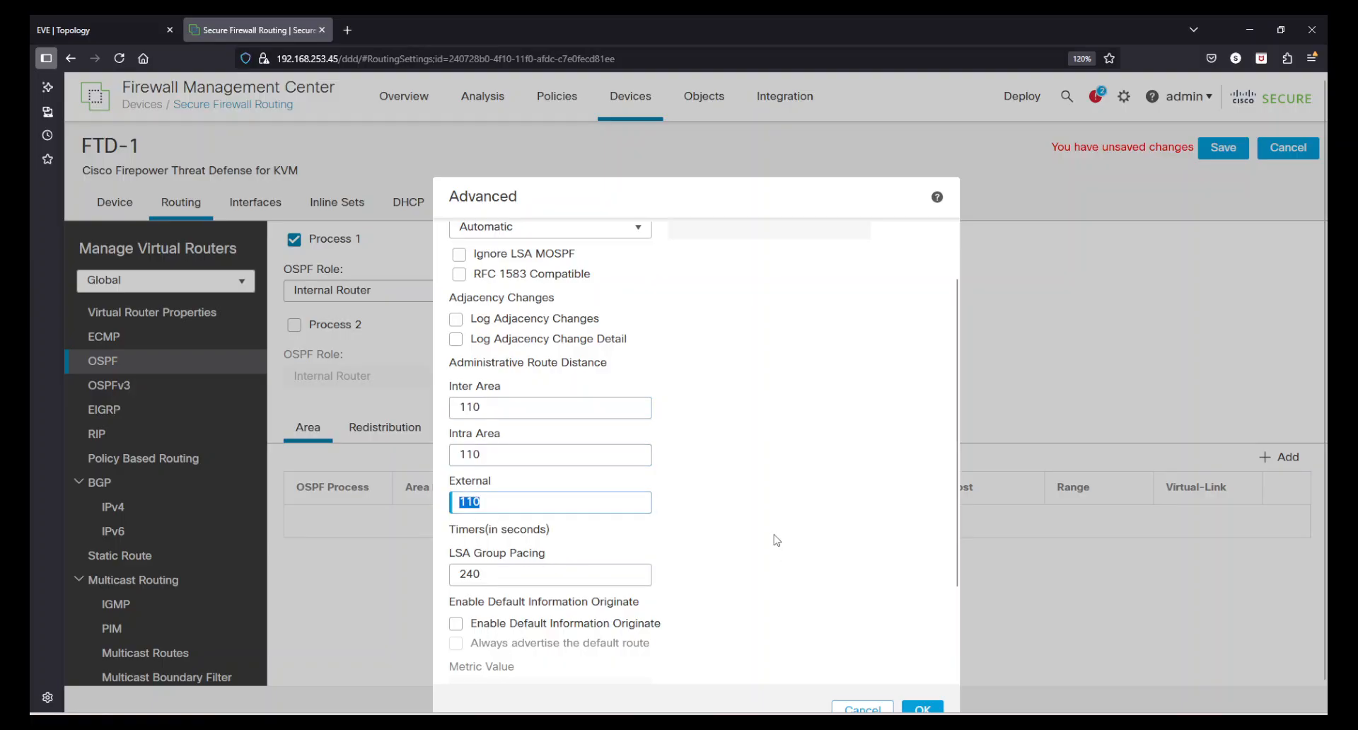
left_click(774, 530)
scroll(775, 530, "down", 3)
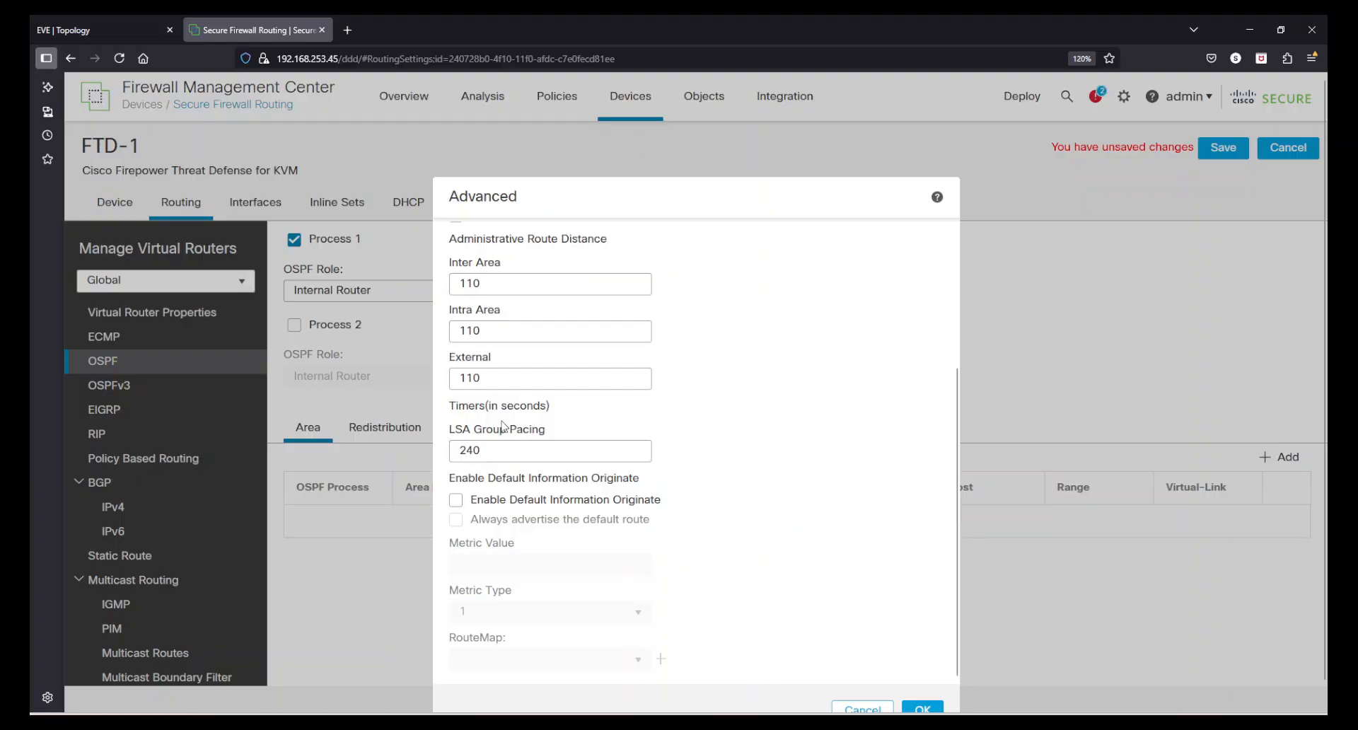
scroll(846, 523, "up", 5)
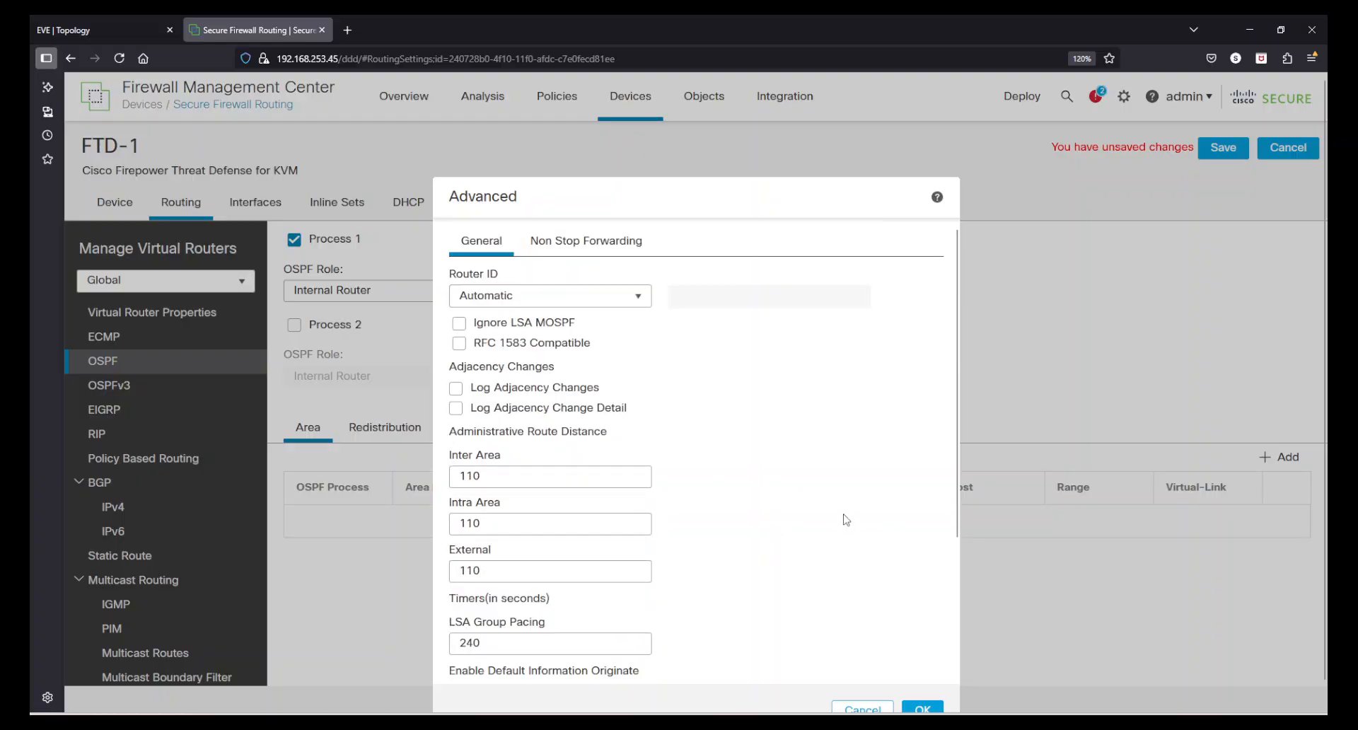
left_click(596, 244)
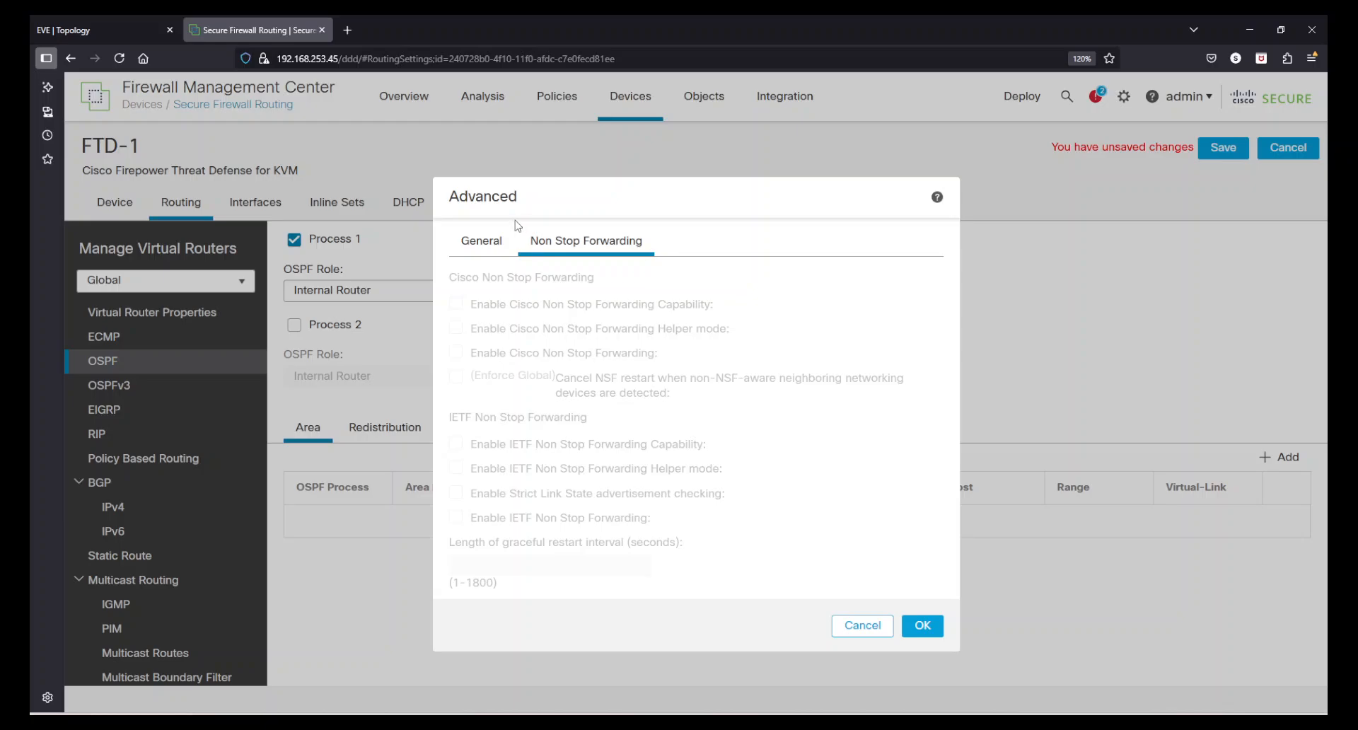
left_click(481, 240)
scroll(762, 481, "down", 3)
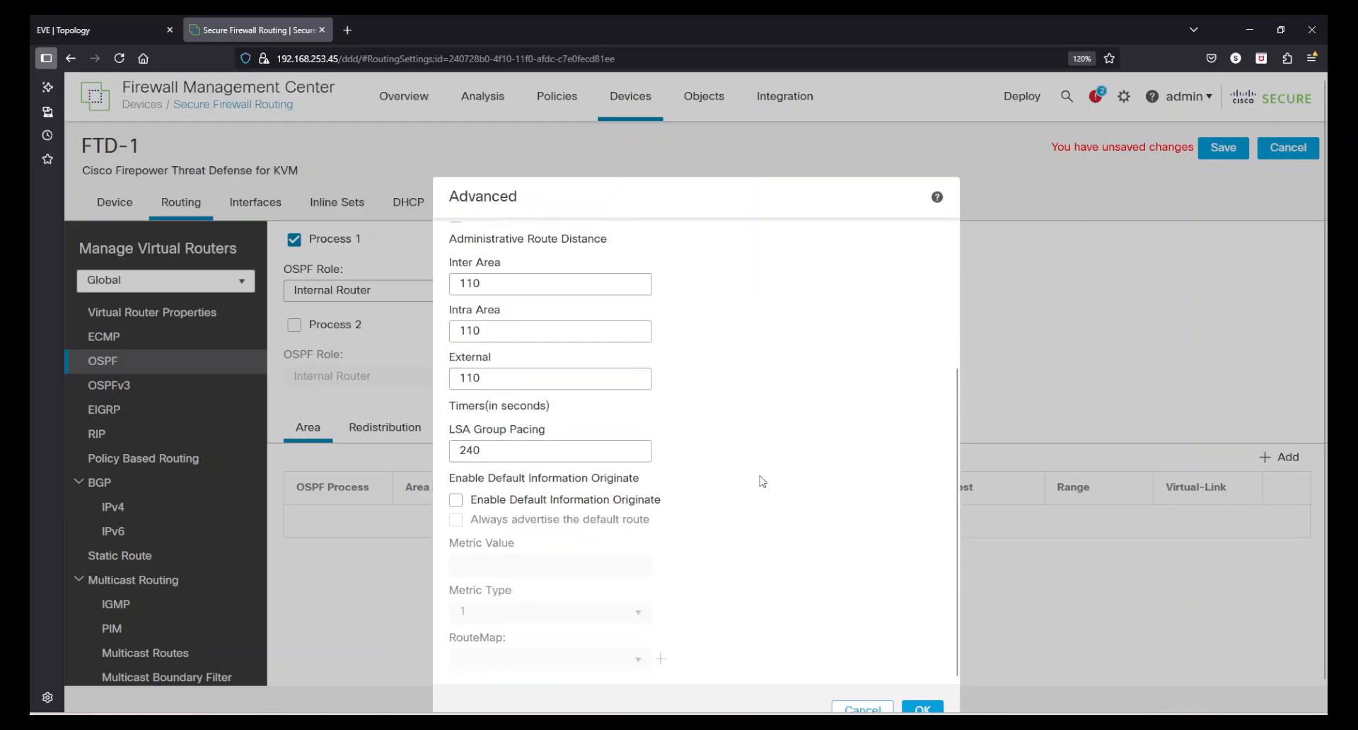
scroll(826, 594, "up", 3)
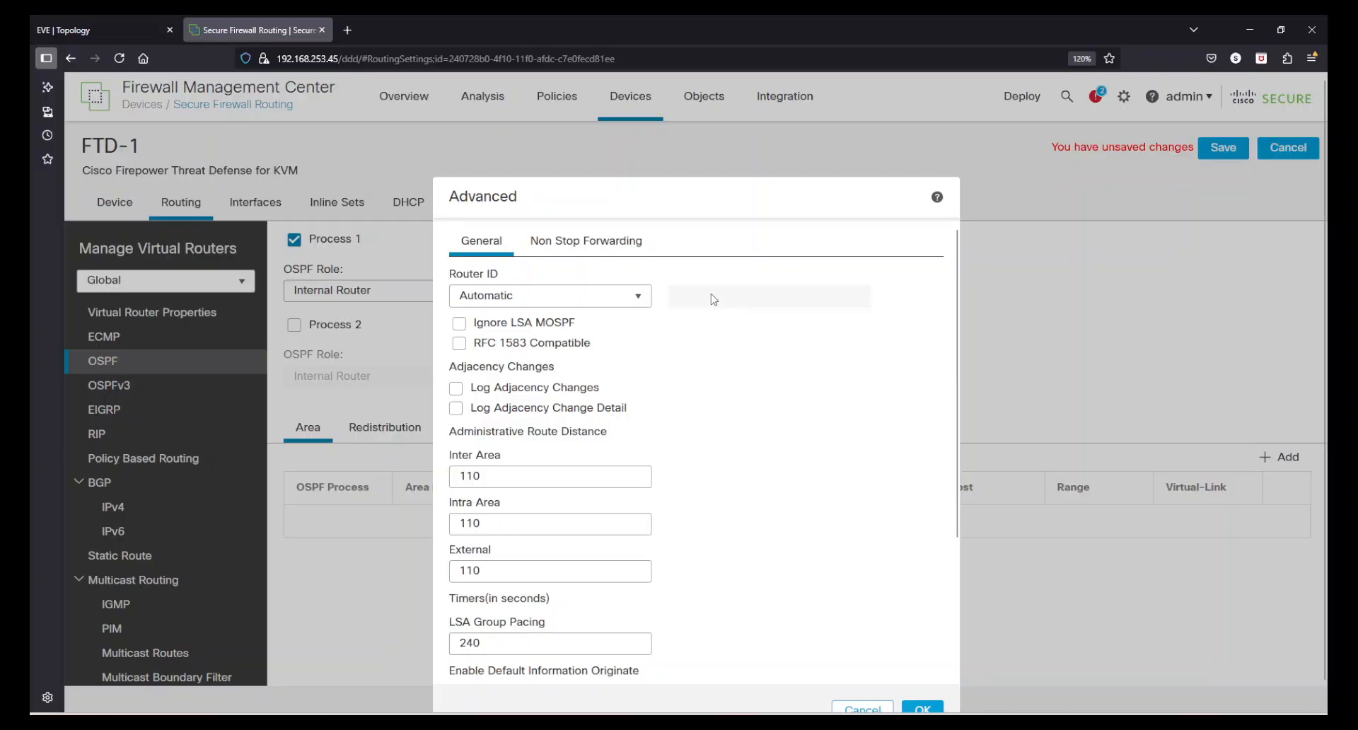
scroll(856, 661, "down", 5)
scroll(874, 640, "down", 1)
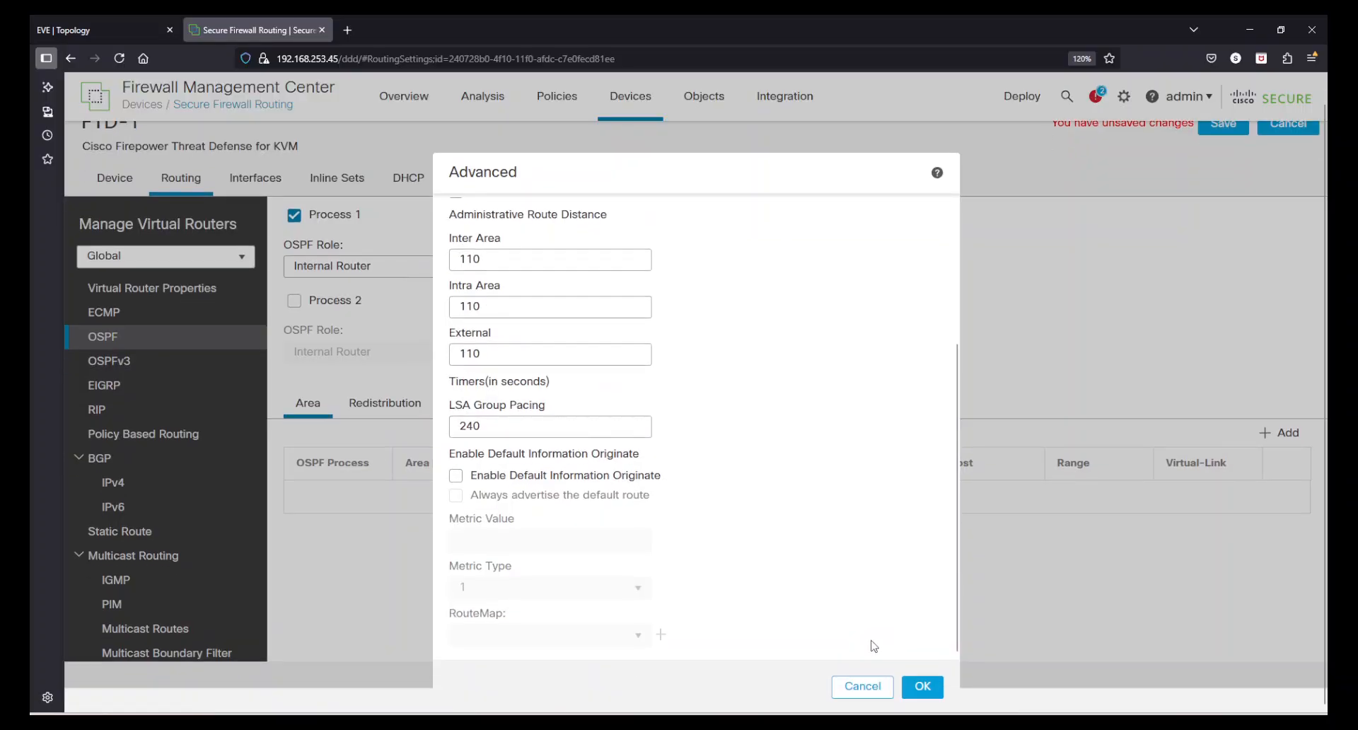
left_click(855, 689)
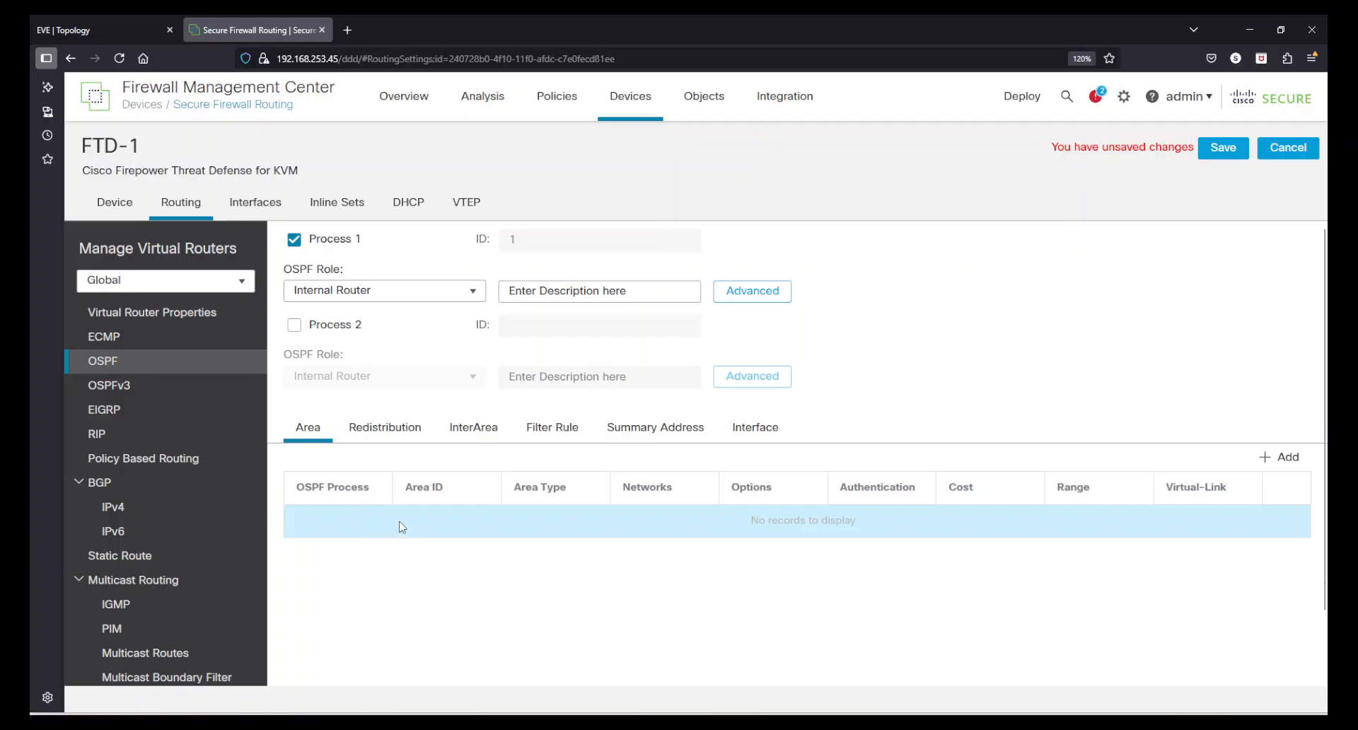
Start a new area for OSPF process 1 with area ID 0 and area type Normal
left_click(1286, 457)
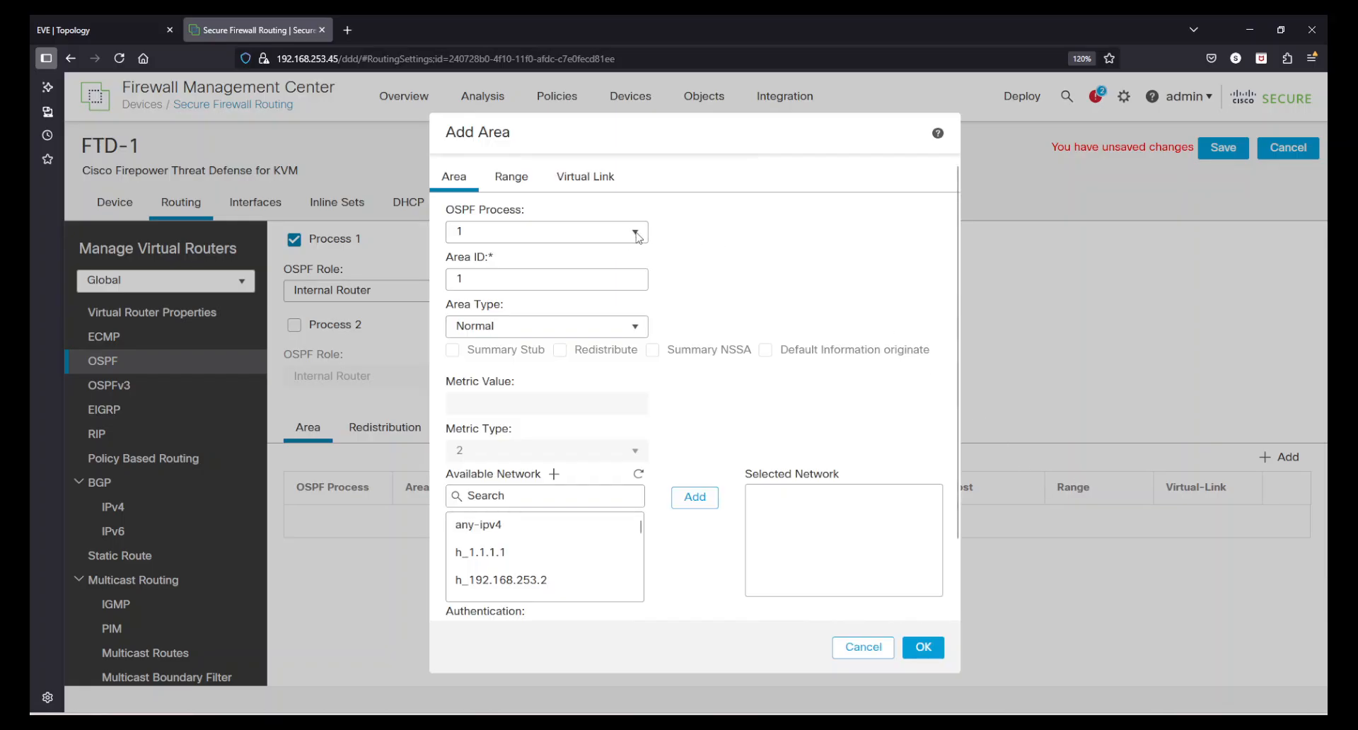
left_click_drag(546, 276, 408, 274)
type("0")
left_click(778, 288)
left_click(635, 332)
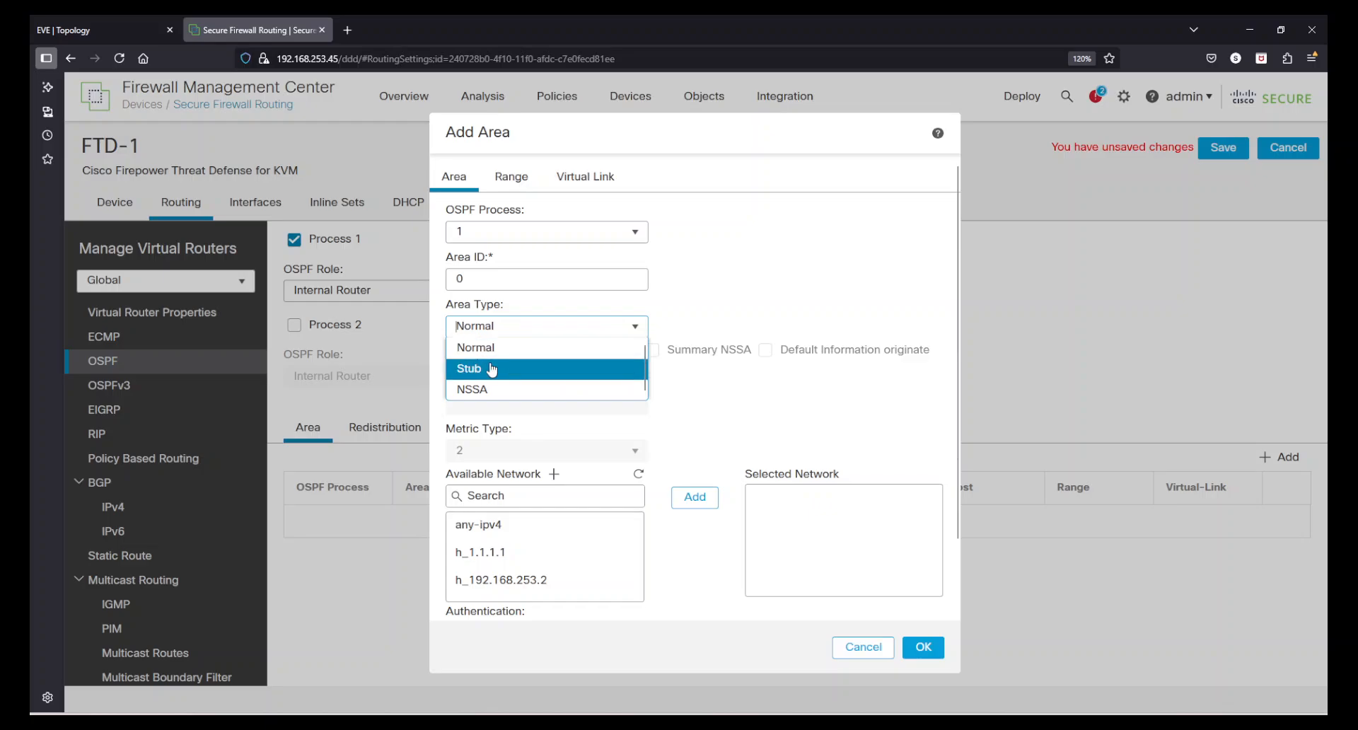
left_click(535, 347)
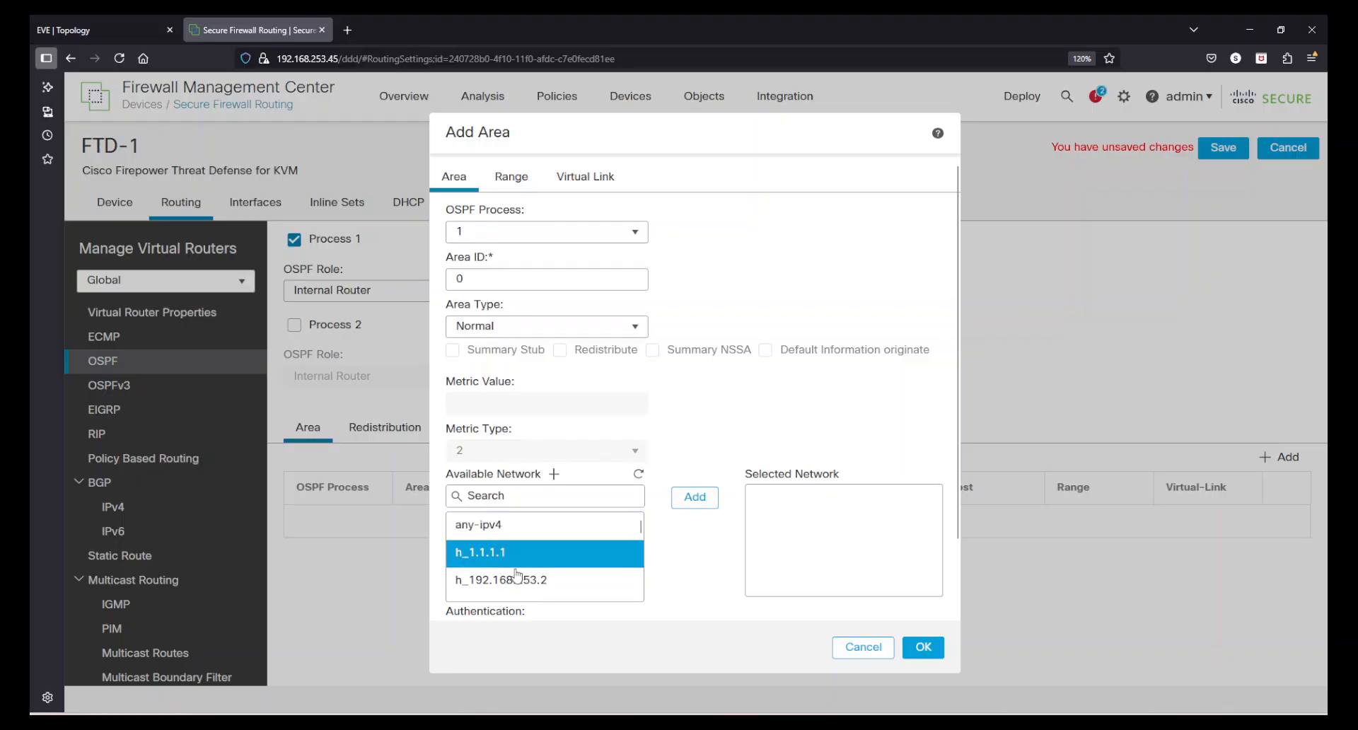
Add the networks n_10.0.0.0_24 and n_172.16.10.0_24 to the area's selected networks
scroll(573, 580, "down", 5)
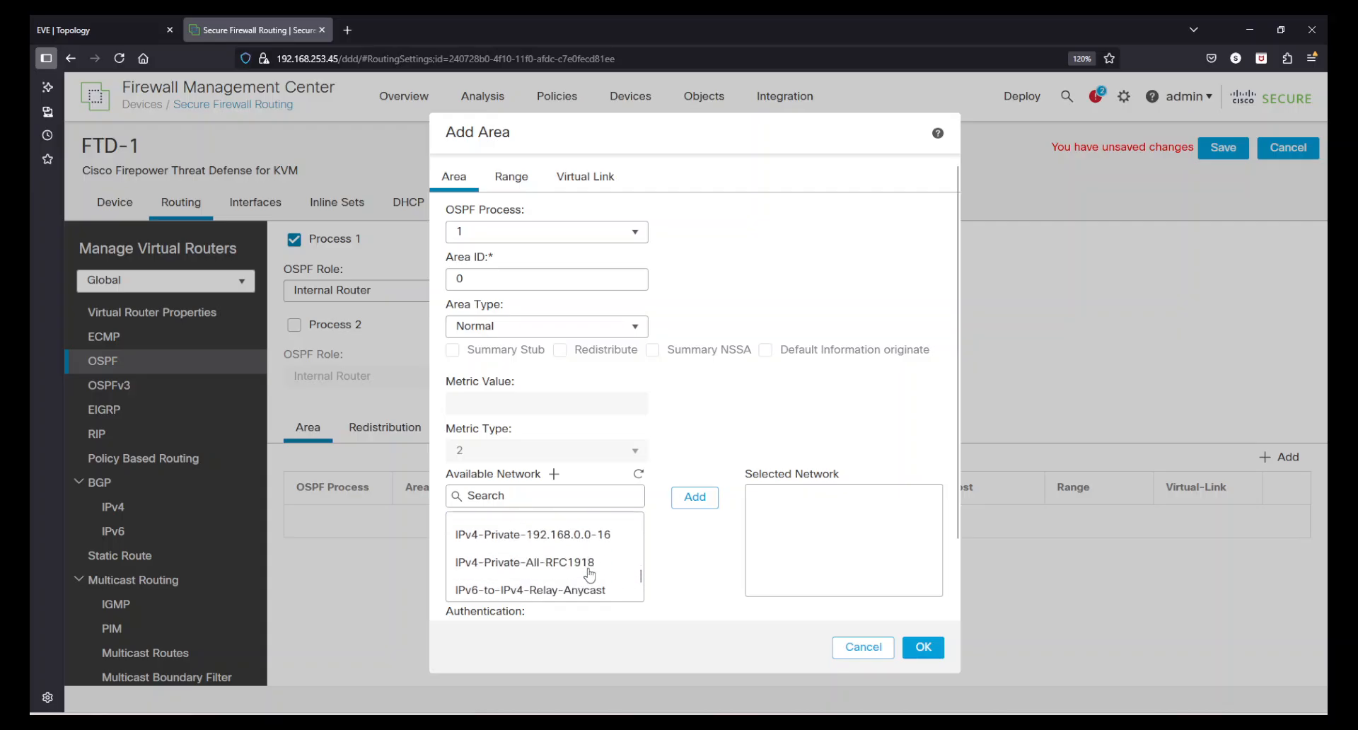
scroll(602, 573, "down", 2)
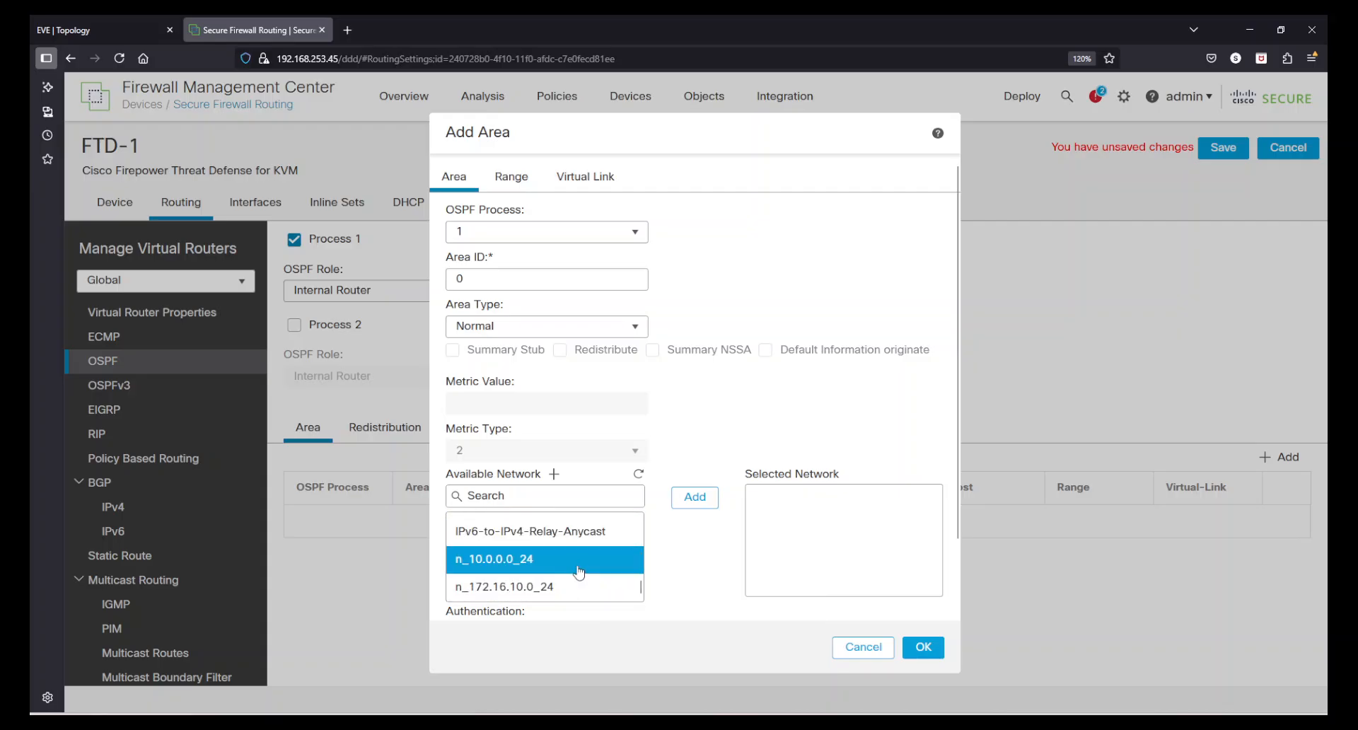
left_click(581, 567)
left_click(695, 497)
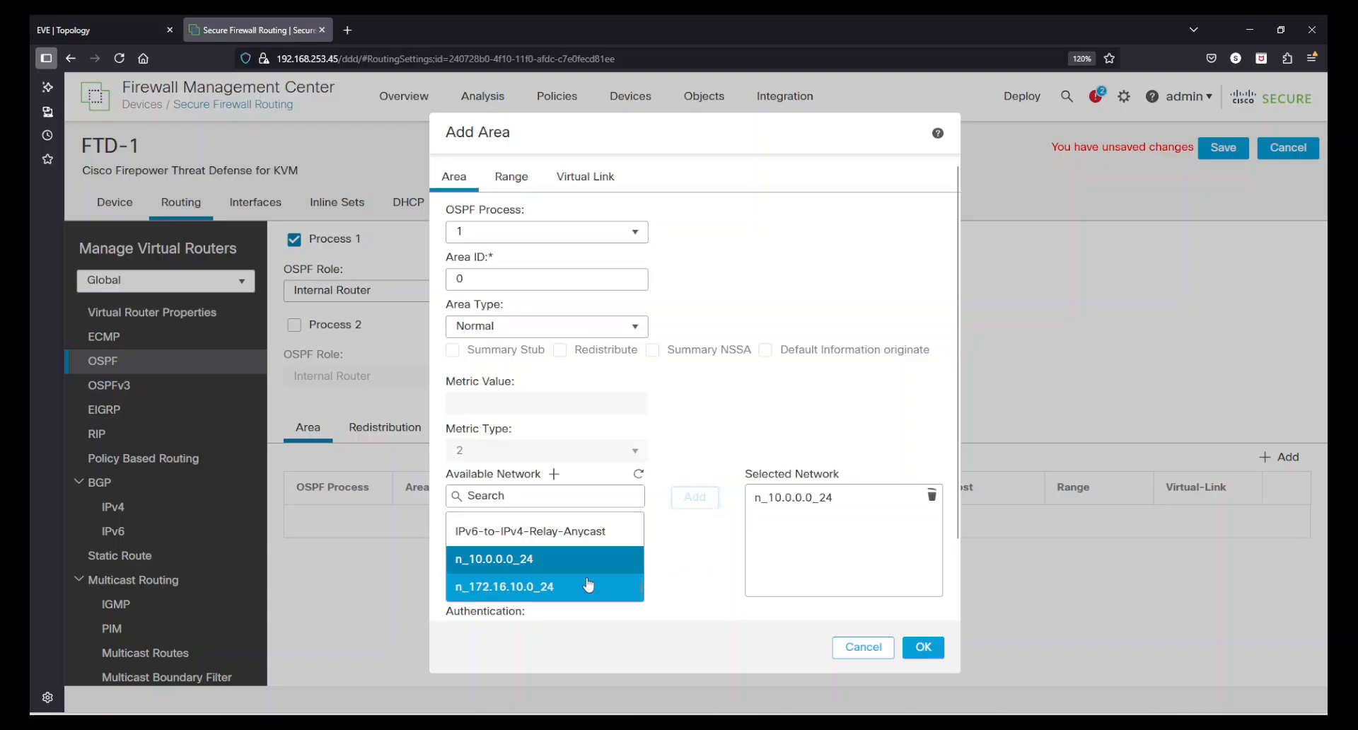
left_click(694, 497)
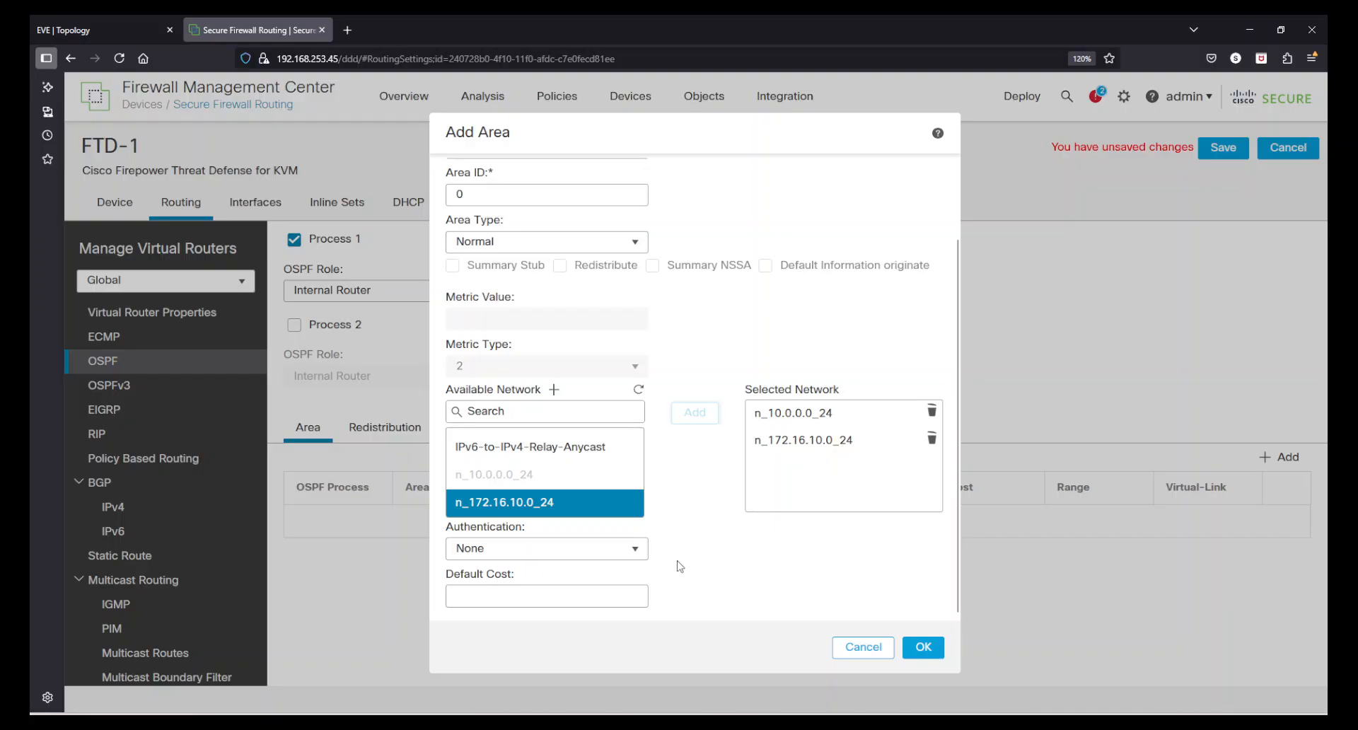
Review the area's authentication, range and virtual link options, keep authentication at None, and confirm the new area
left_click(633, 559)
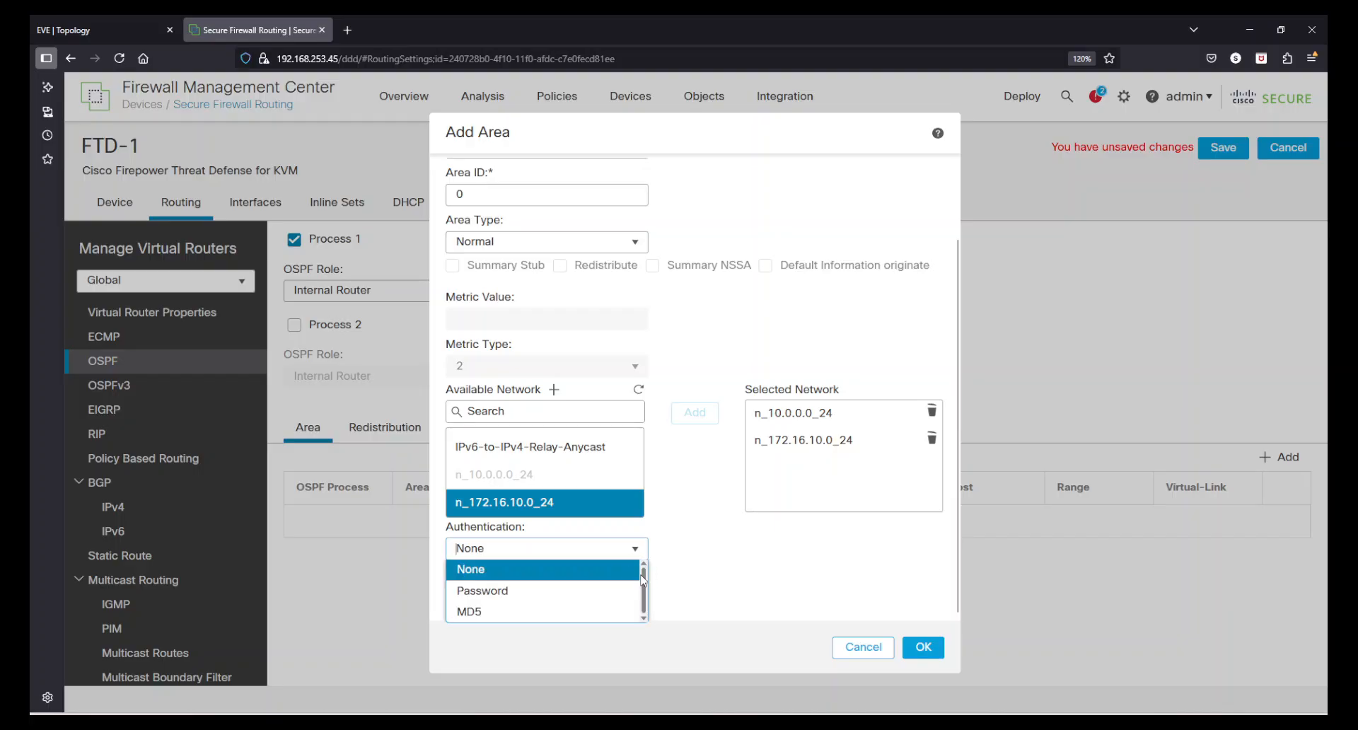
left_click(719, 567)
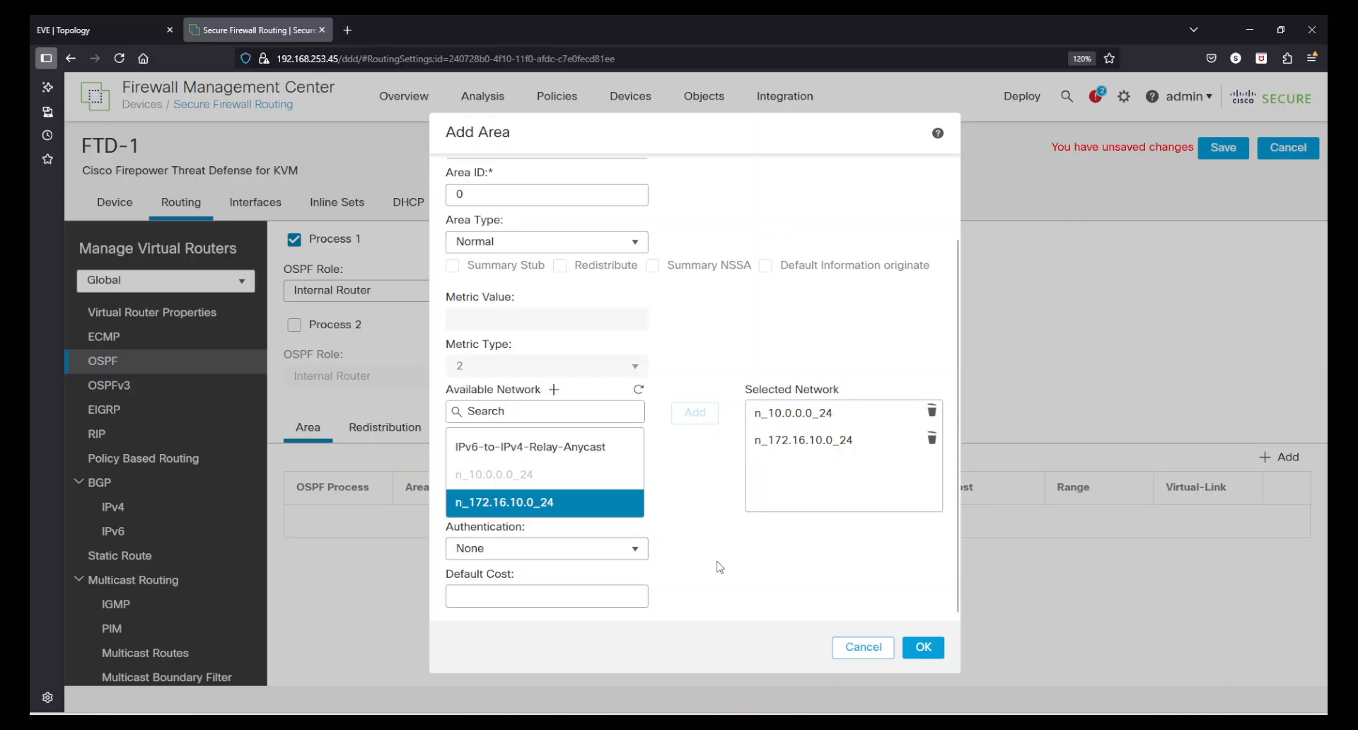
scroll(719, 567, "up", 2)
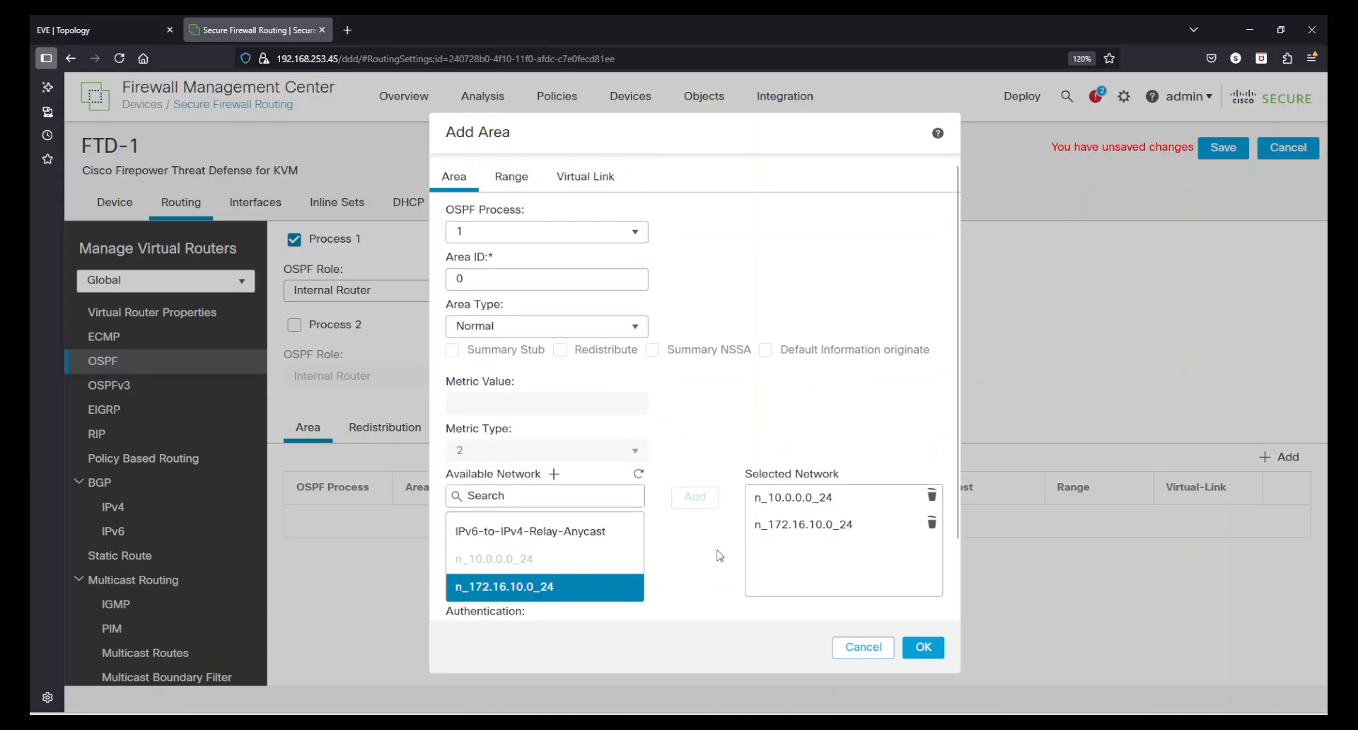
left_click(513, 177)
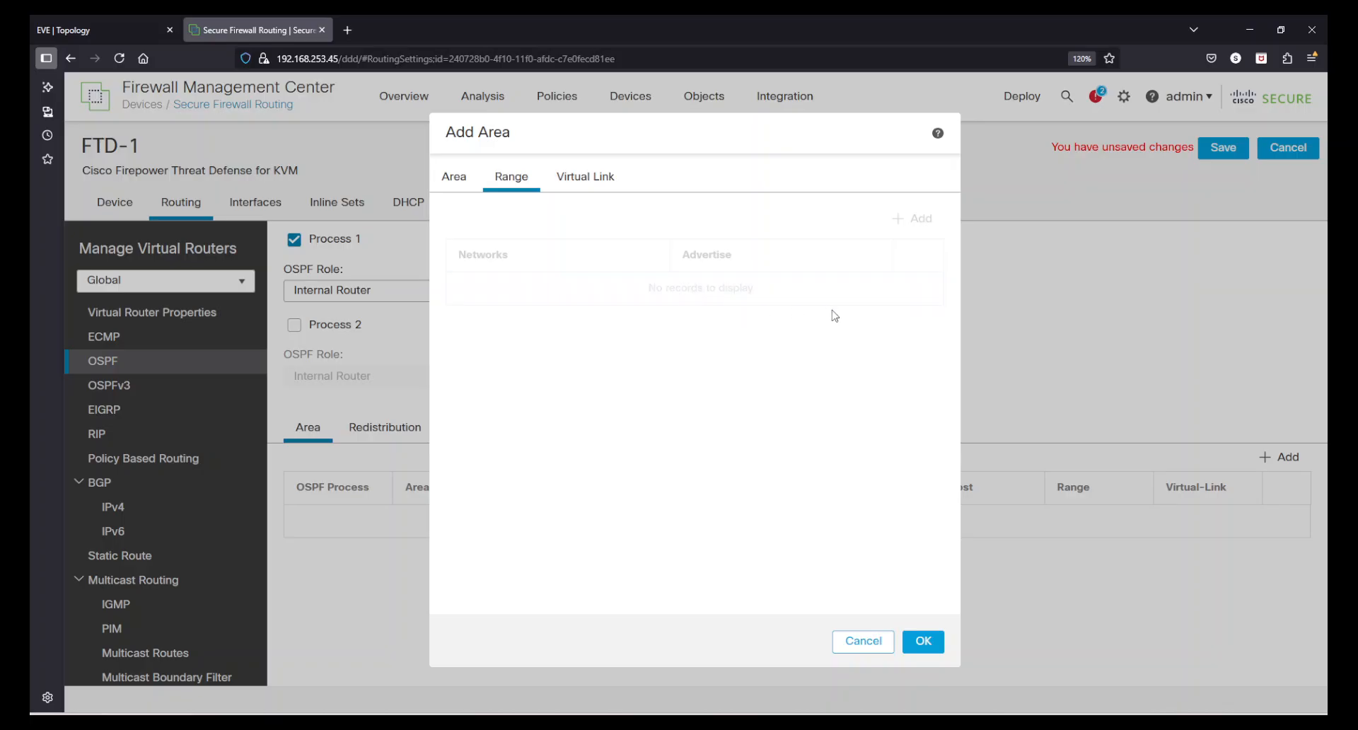
left_click(581, 172)
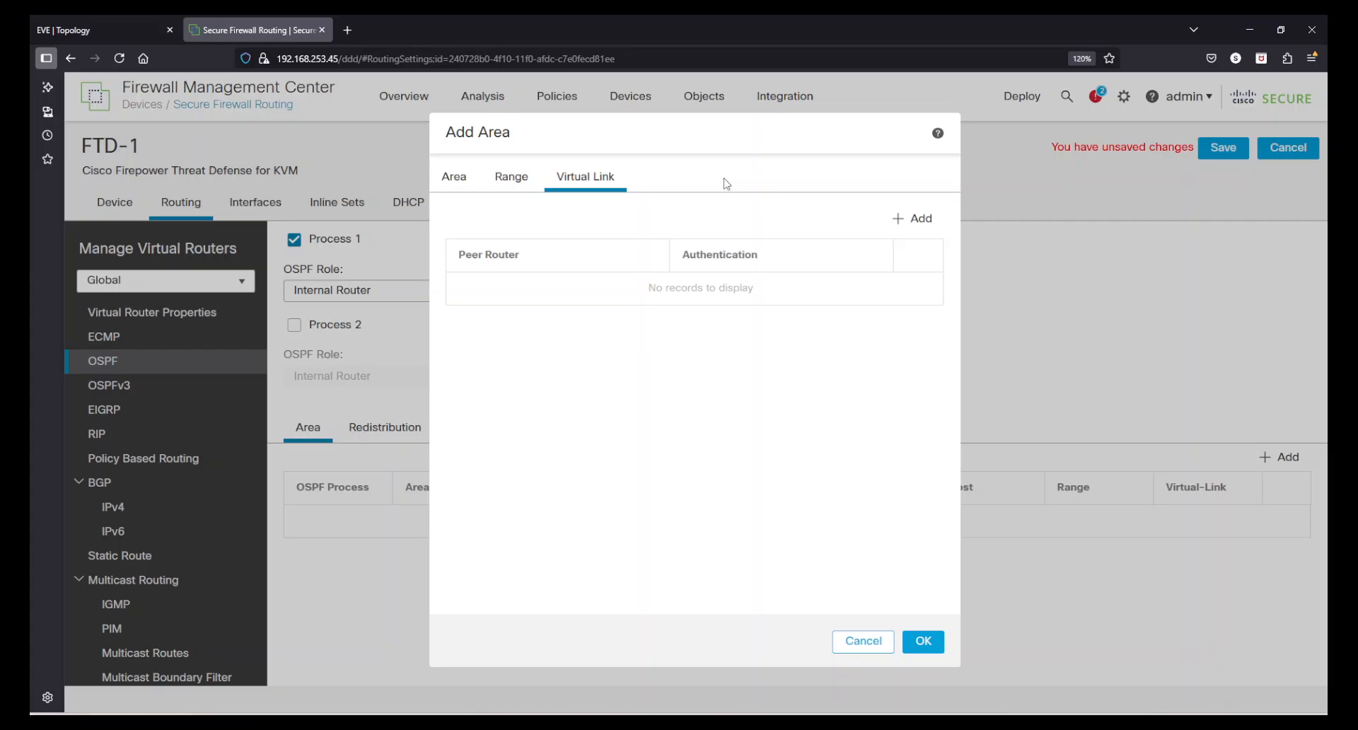
left_click(457, 181)
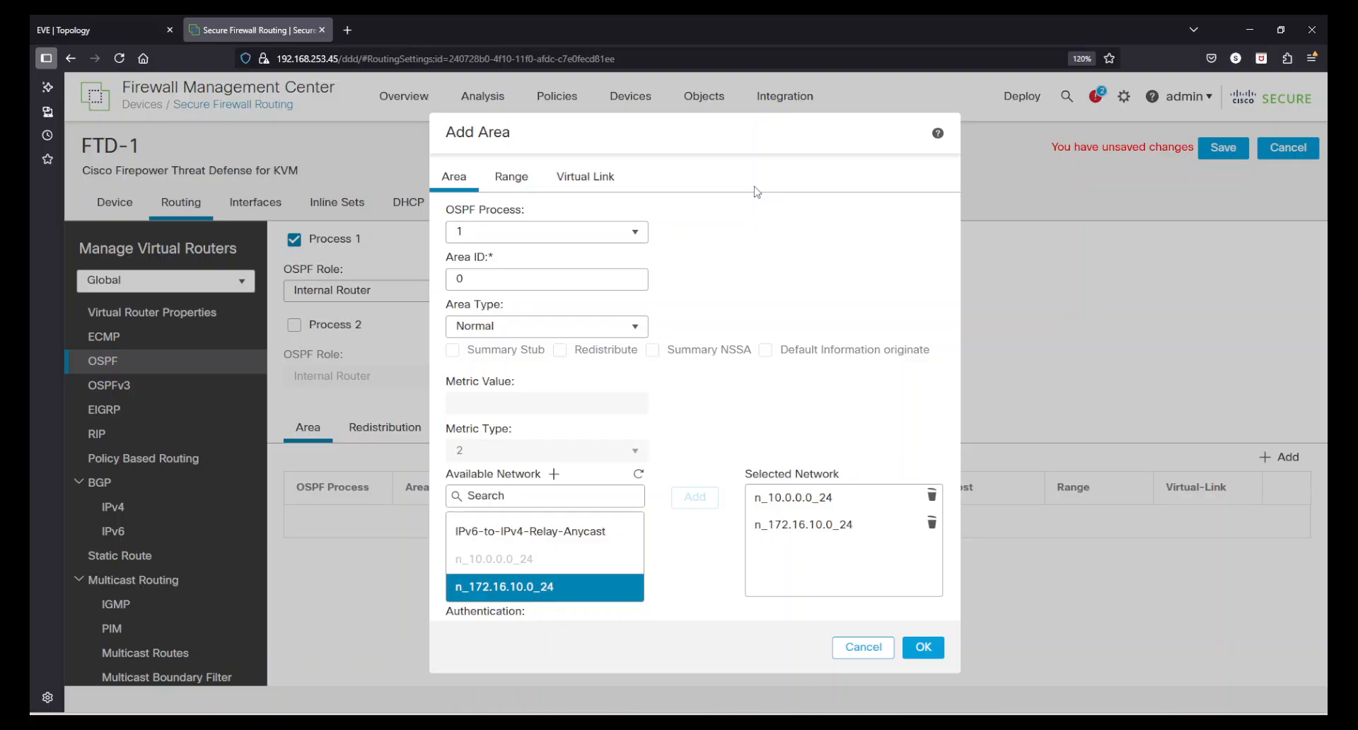
scroll(780, 214, "down", 2)
left_click(922, 649)
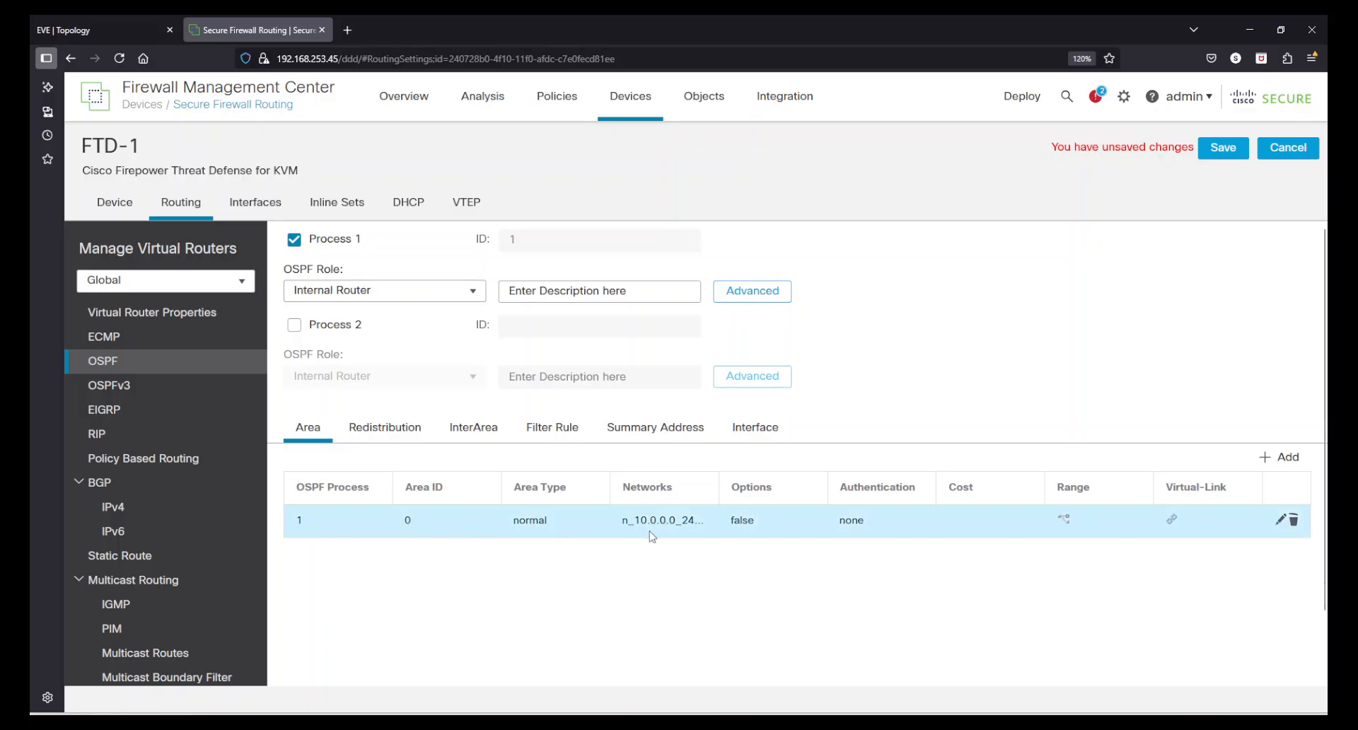
Review the OSPF redistribution, inter-area, filter rule, summary address and interface settings for Process 1
left_click(399, 439)
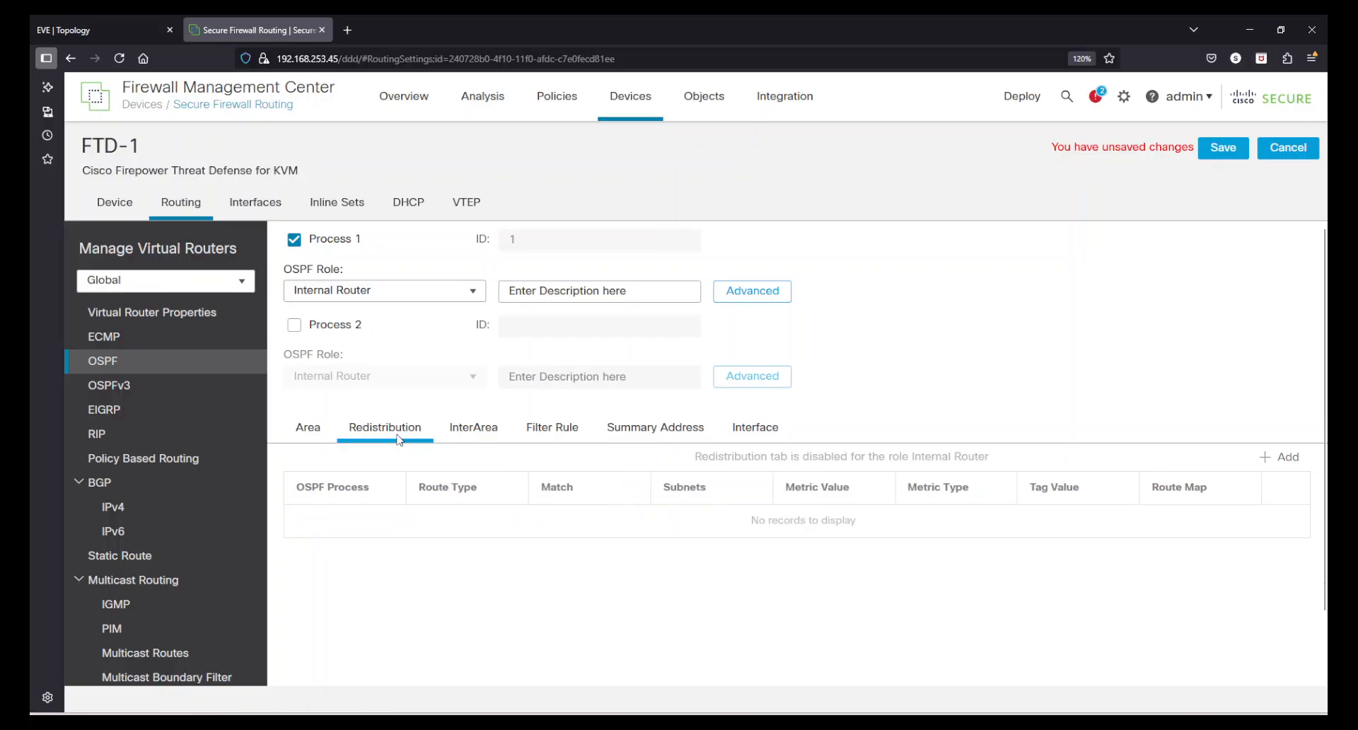
left_click(496, 437)
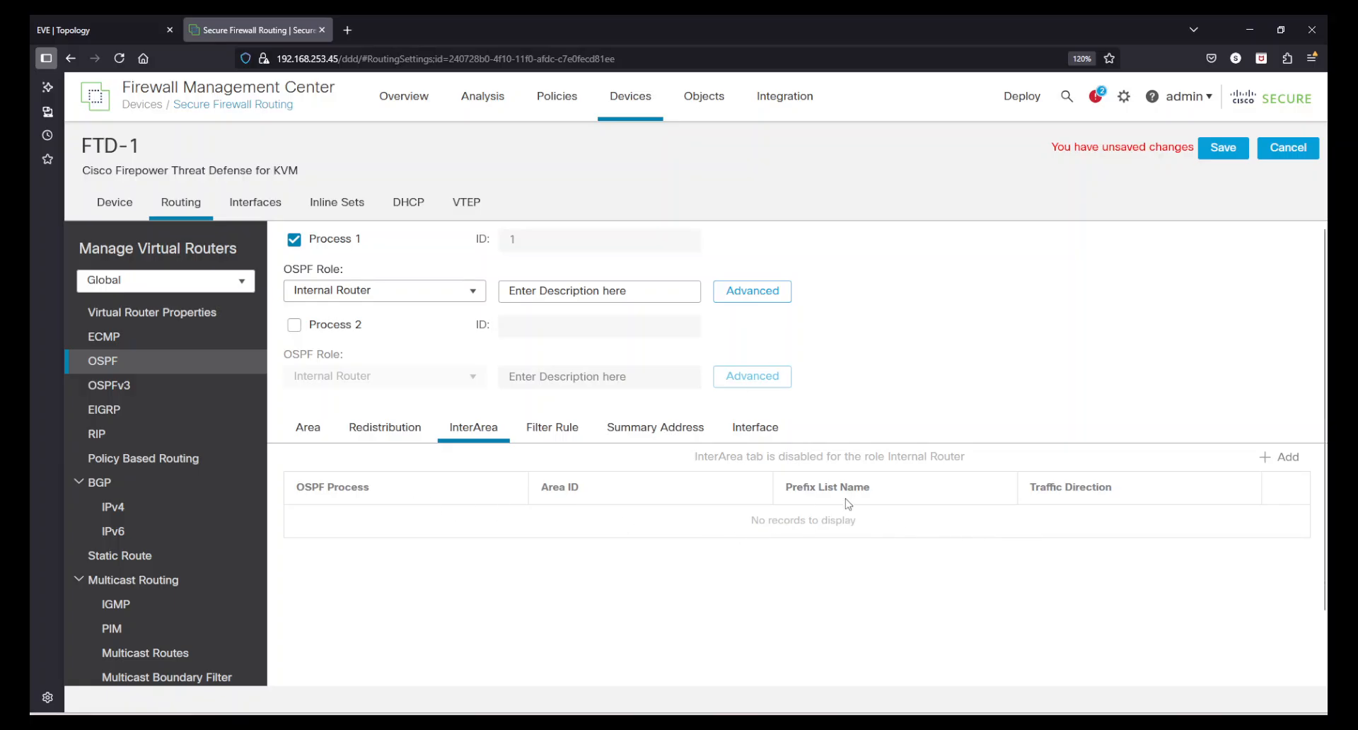
left_click(554, 433)
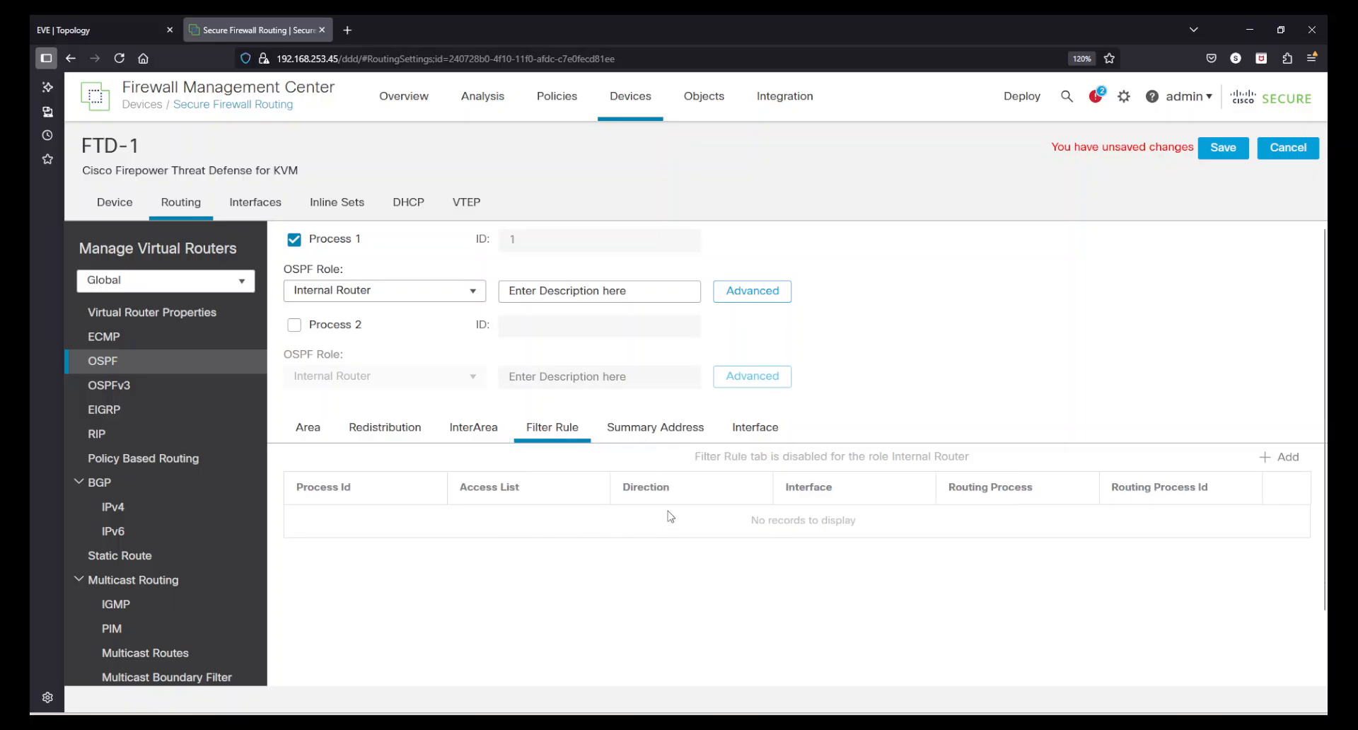
left_click(668, 432)
left_click(773, 437)
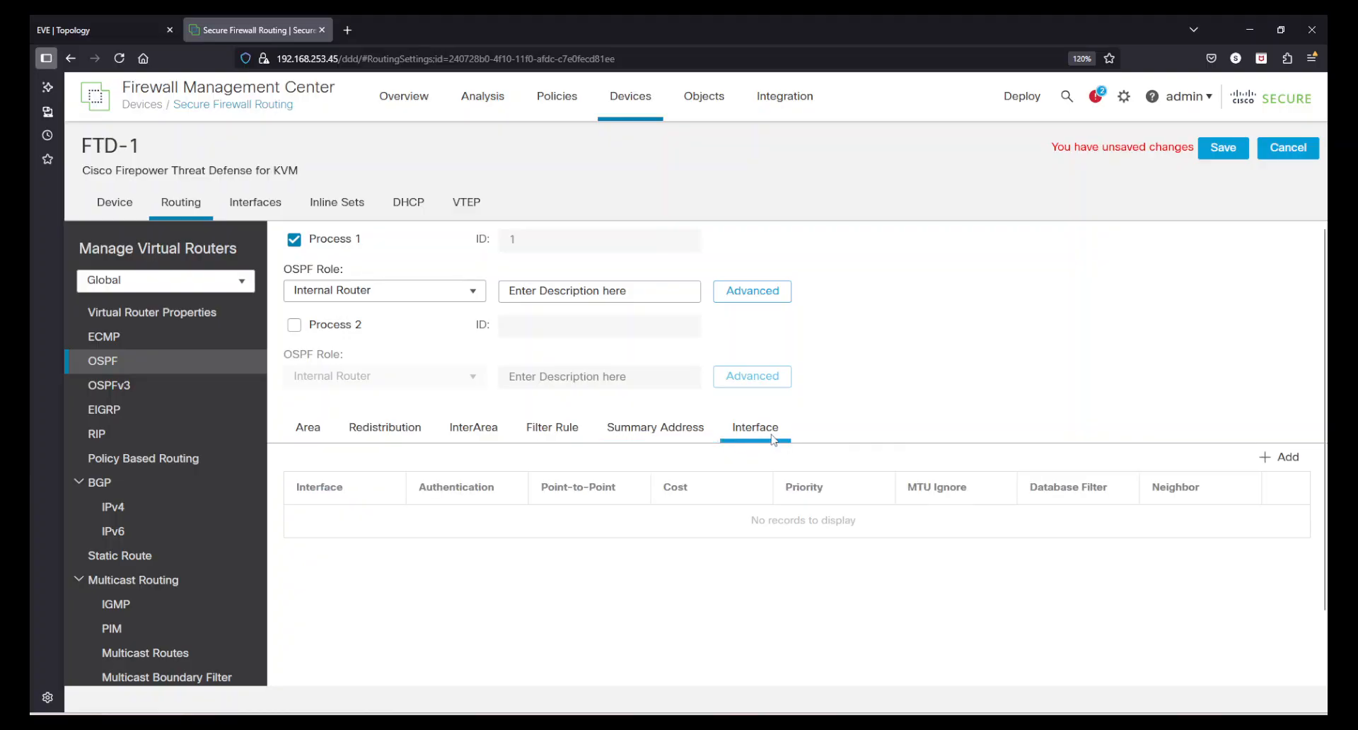
Examine the OSPF interface options for outside_2, including authentication choices and neighbors, and close them without saving
left_click(1305, 460)
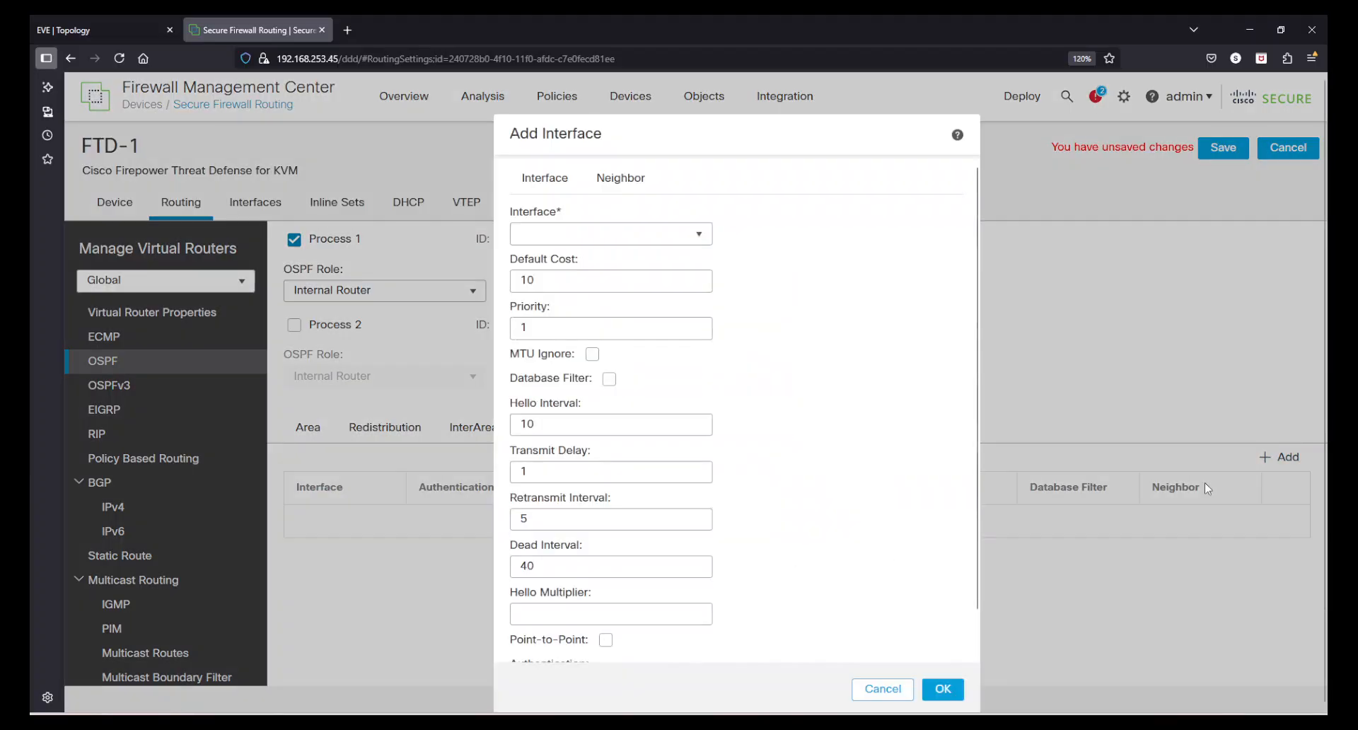
left_click(698, 225)
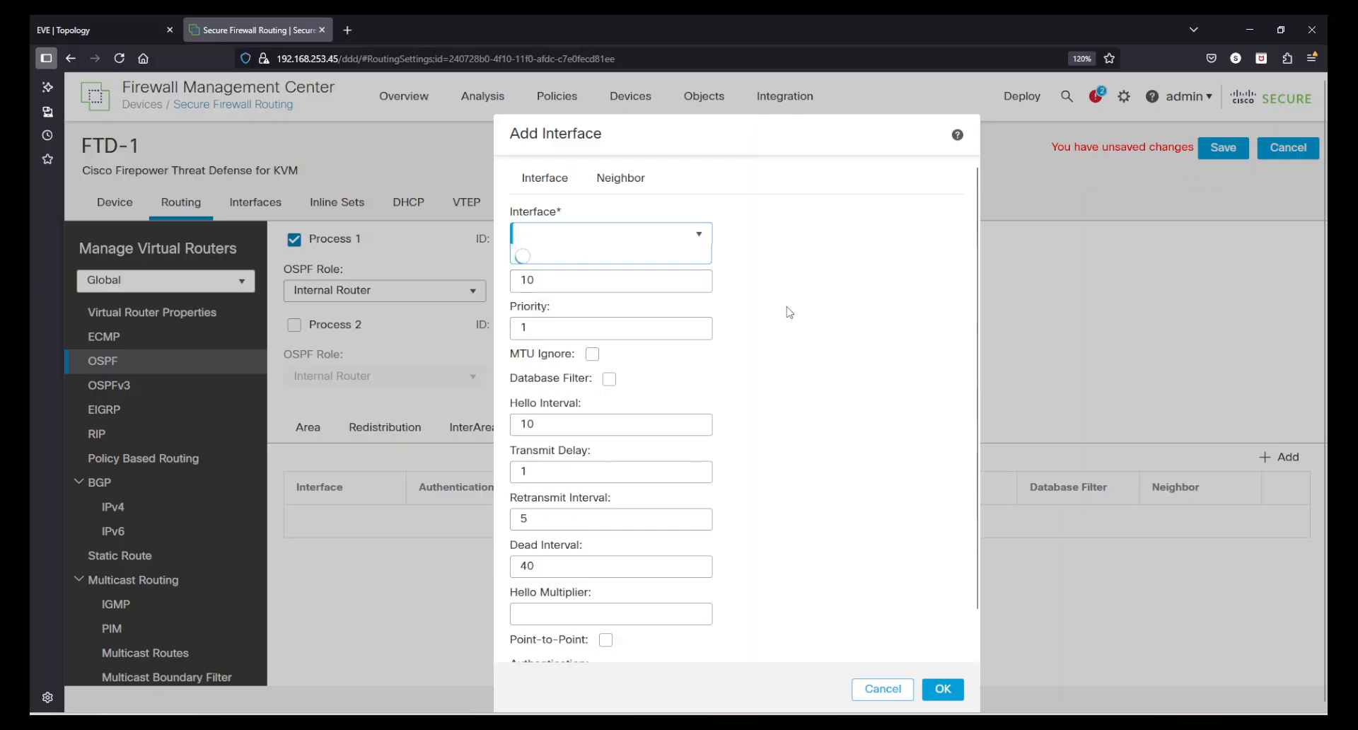
left_click(569, 309)
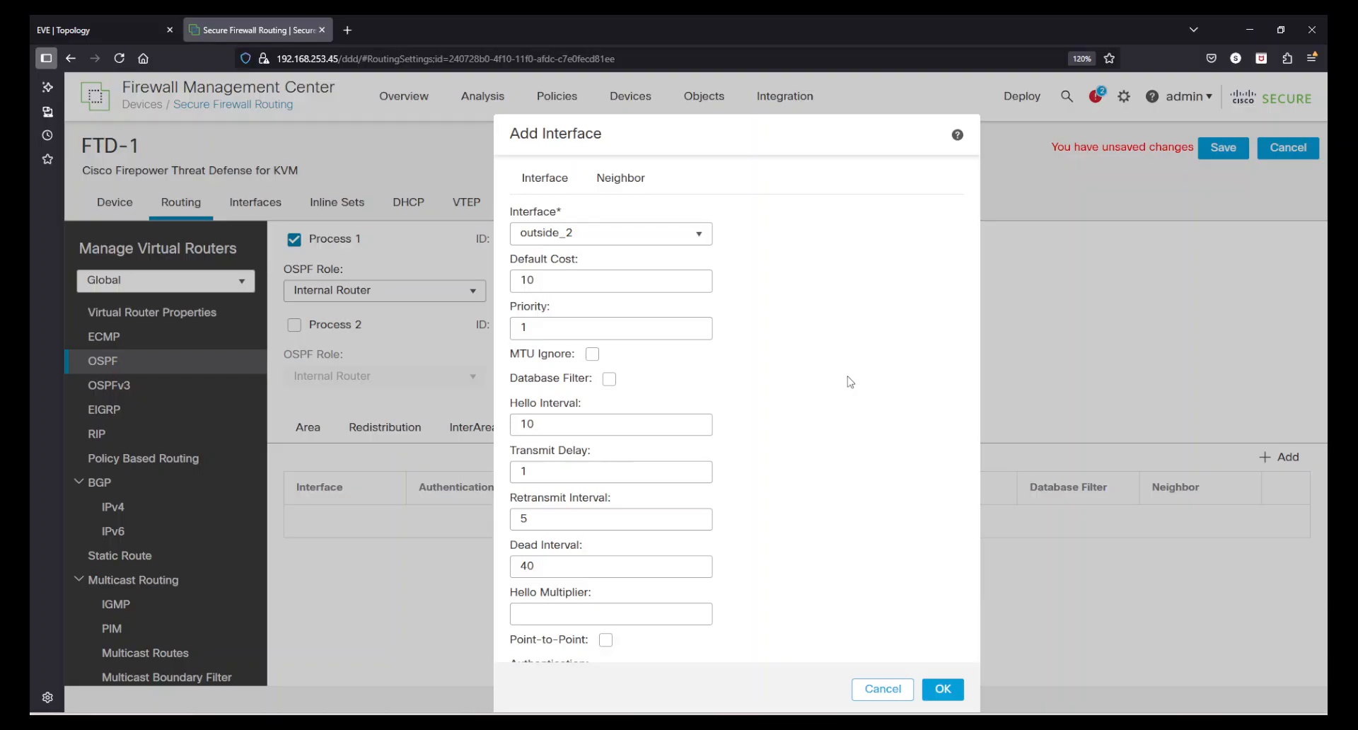
scroll(850, 382, "down", 1)
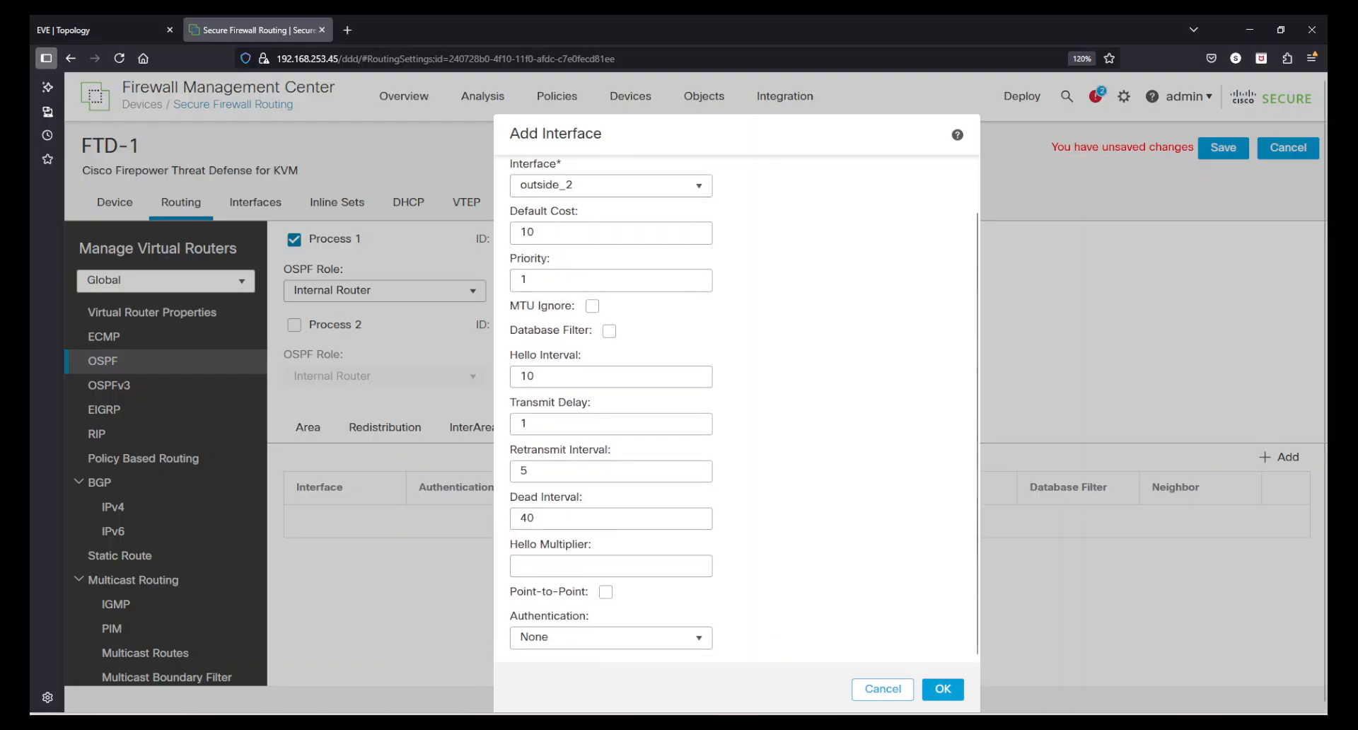
left_click(704, 649)
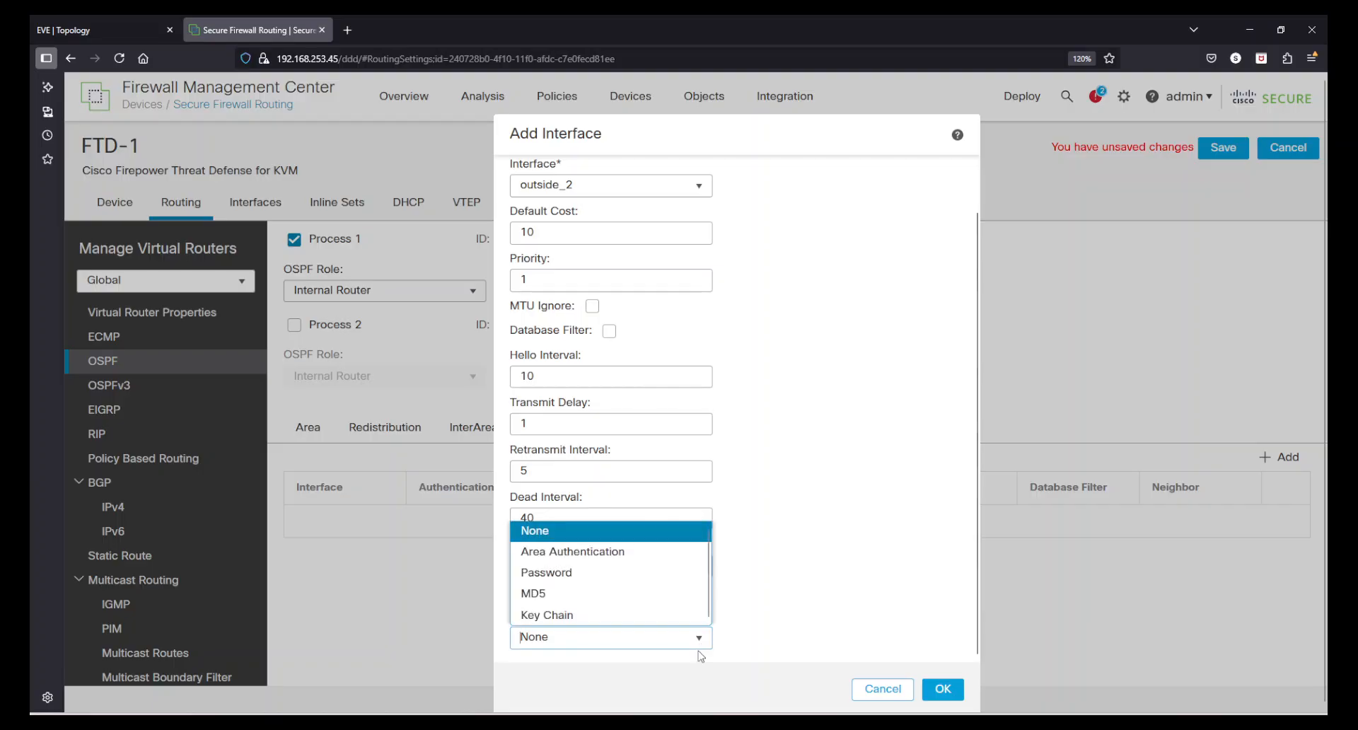
left_click(821, 575)
scroll(836, 564, "up", 1)
scroll(836, 563, "down", 1)
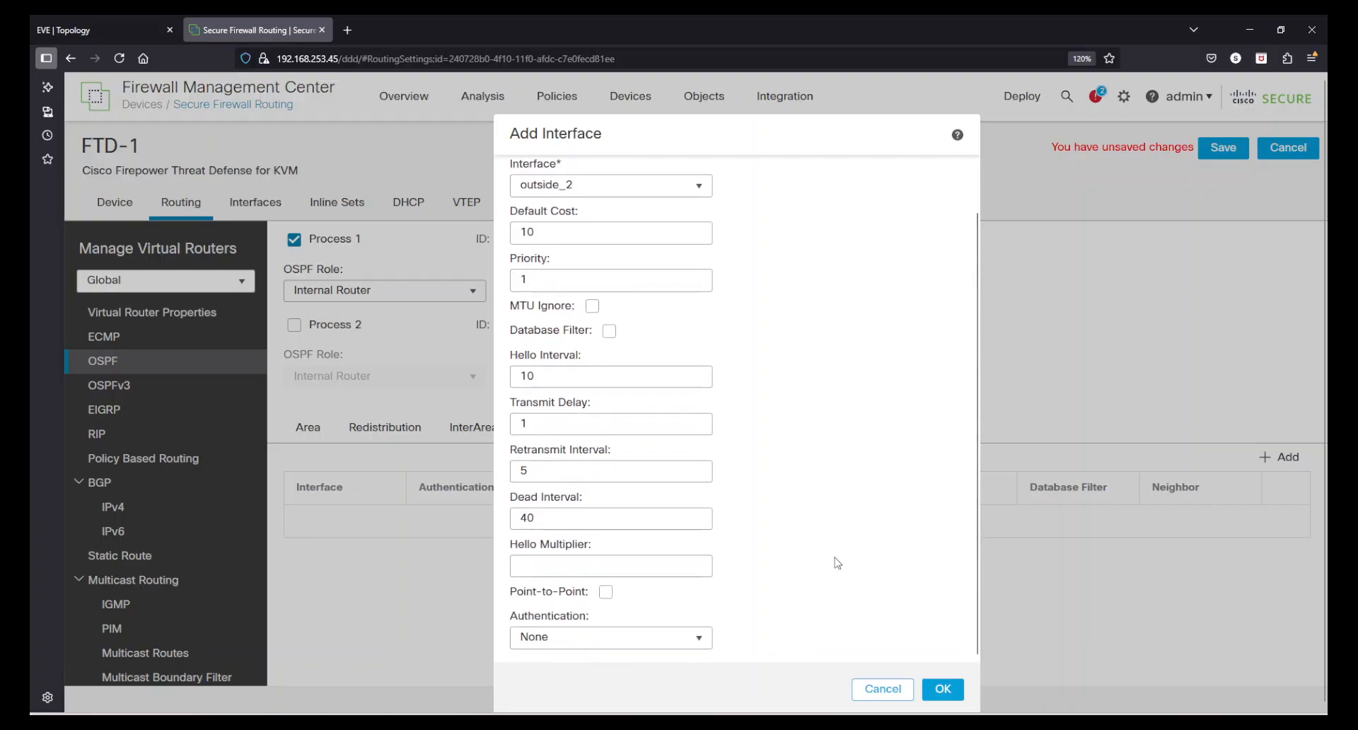
scroll(877, 527, "up", 1)
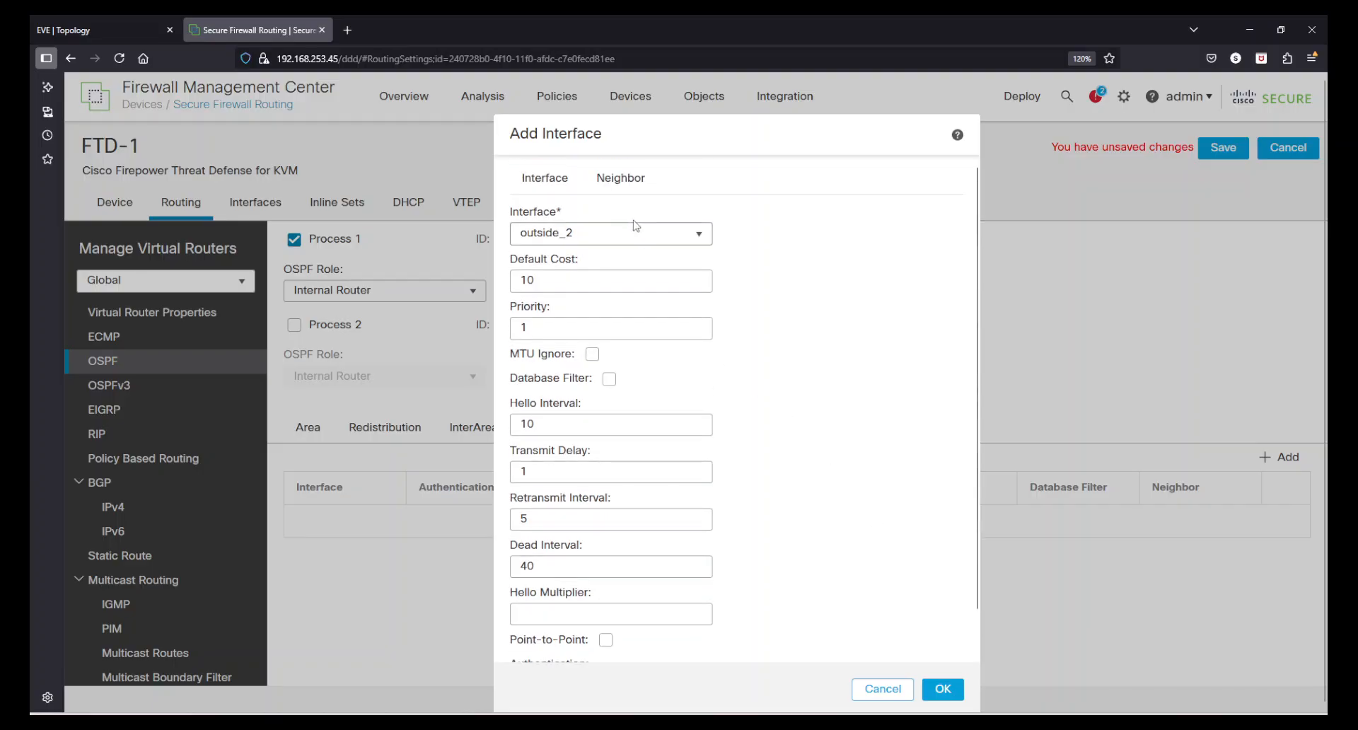
left_click(607, 181)
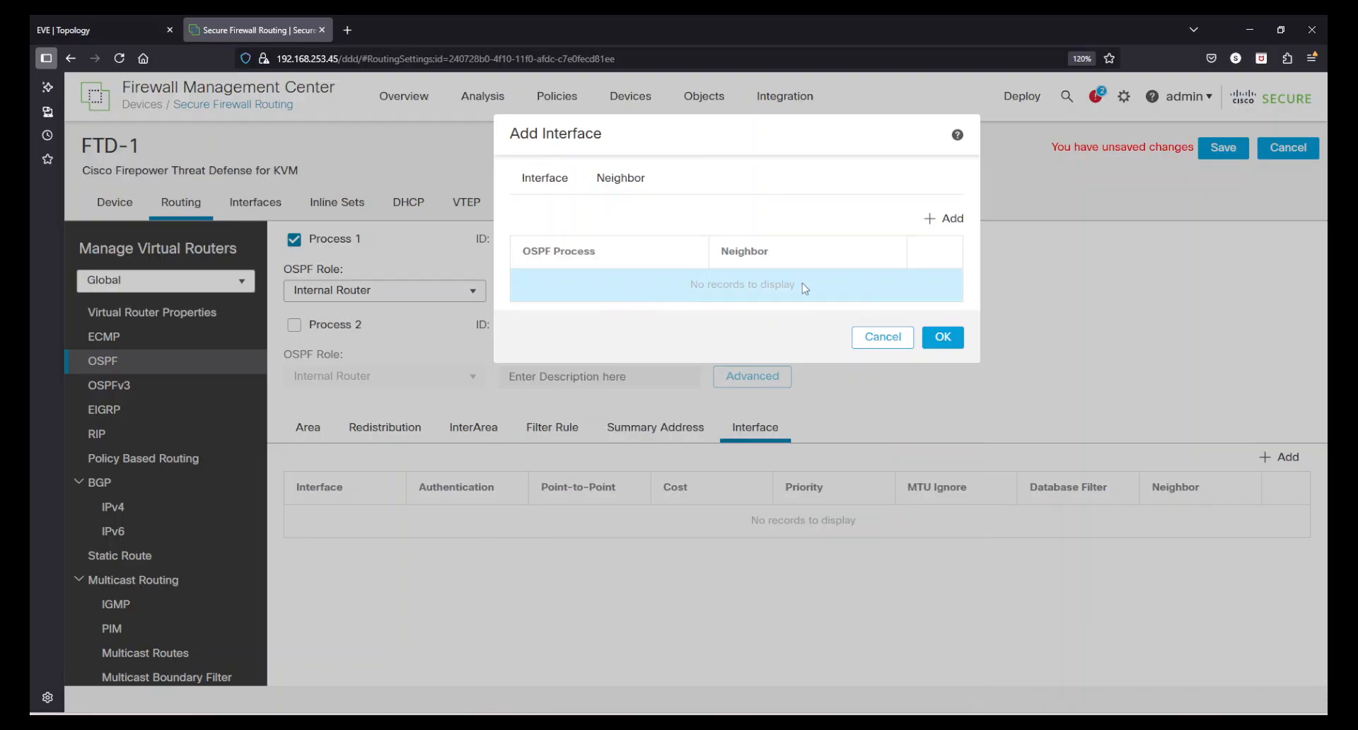
left_click(876, 343)
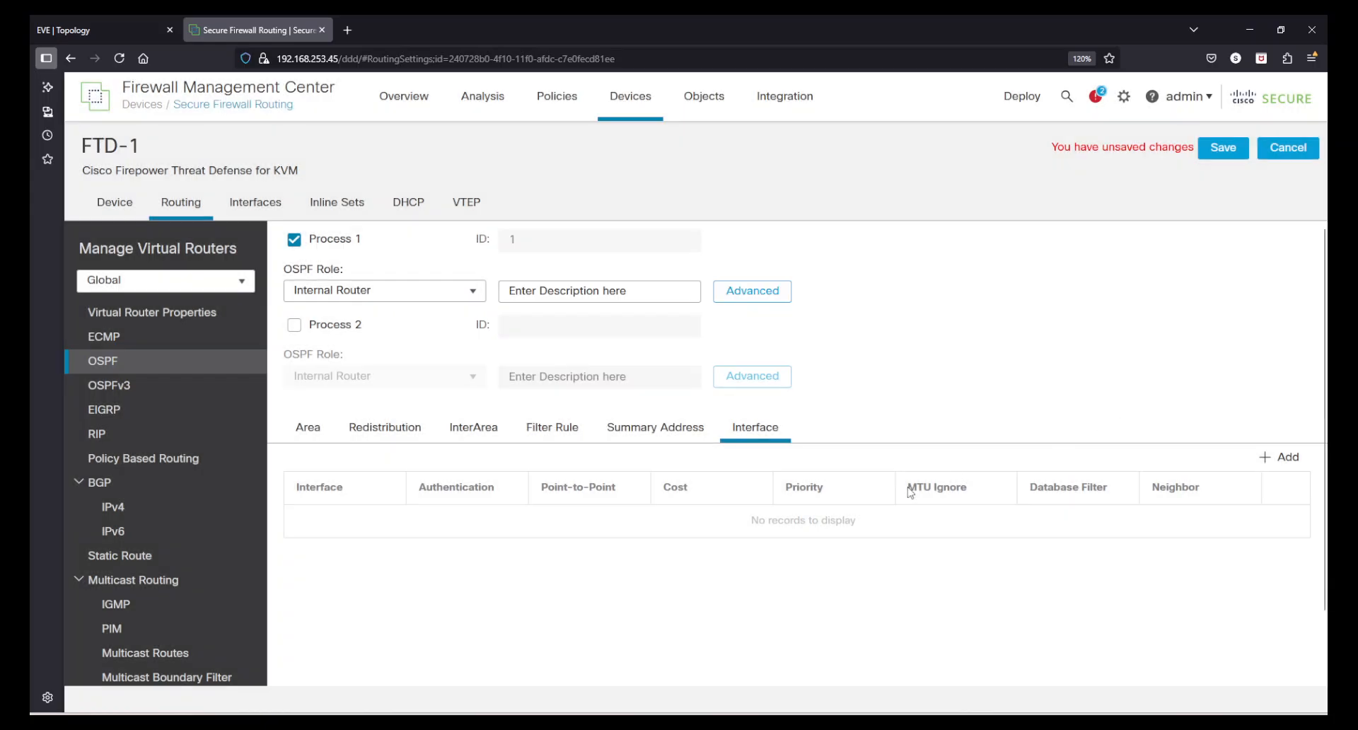
Return to the OSPF area list and save FTD-1's routing configuration
left_click(327, 436)
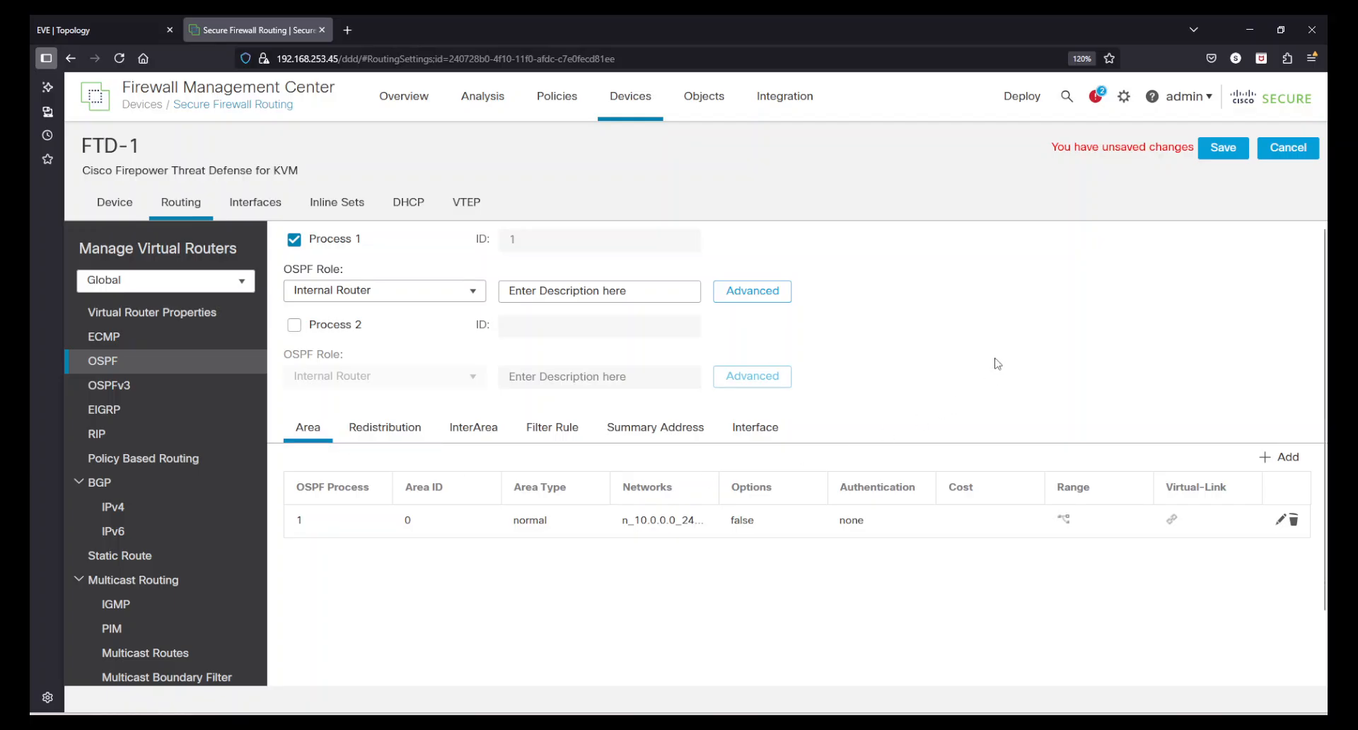
left_click(1220, 156)
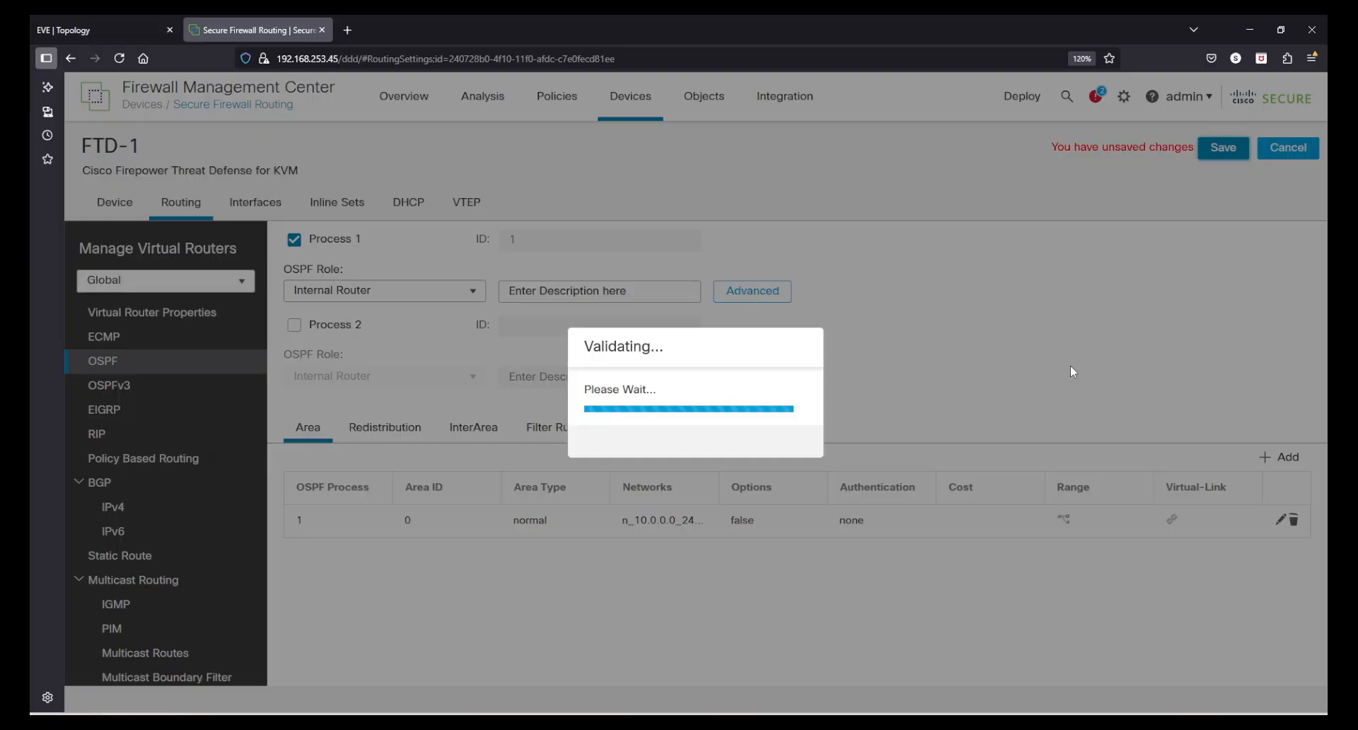
Switch to the Internet_Gateway_2 console, review its advertised 3.3.3.3 network in the OSPF configuration, and minimize the console
key("alt+Tab")
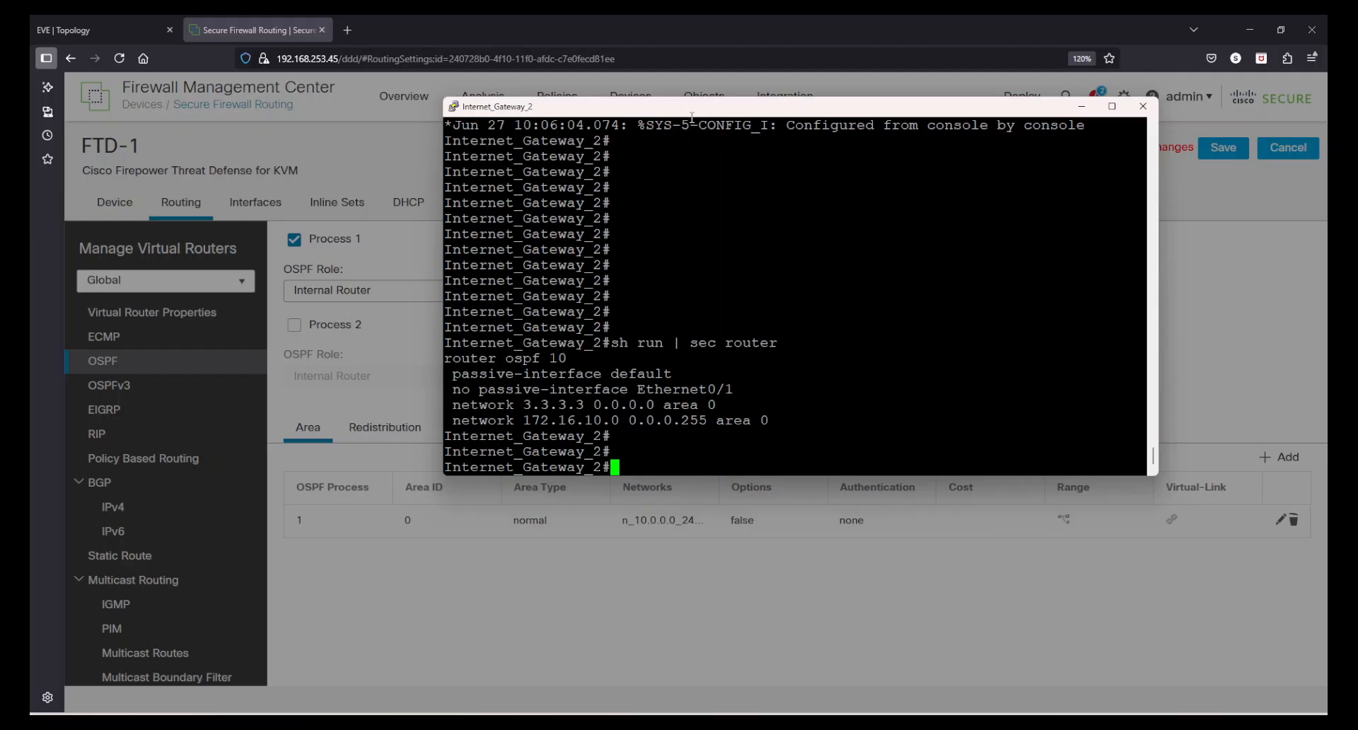
left_click_drag(692, 114, 864, 339)
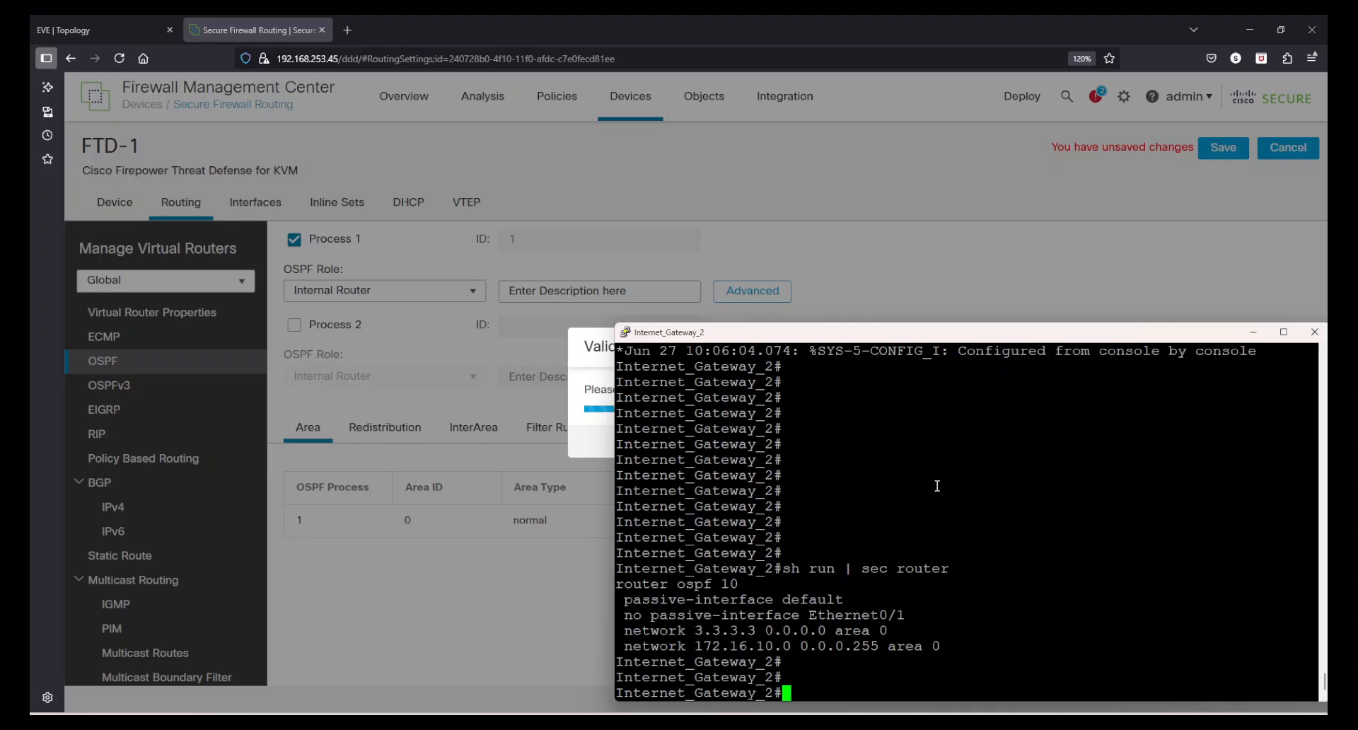
left_click_drag(736, 345, 419, 250)
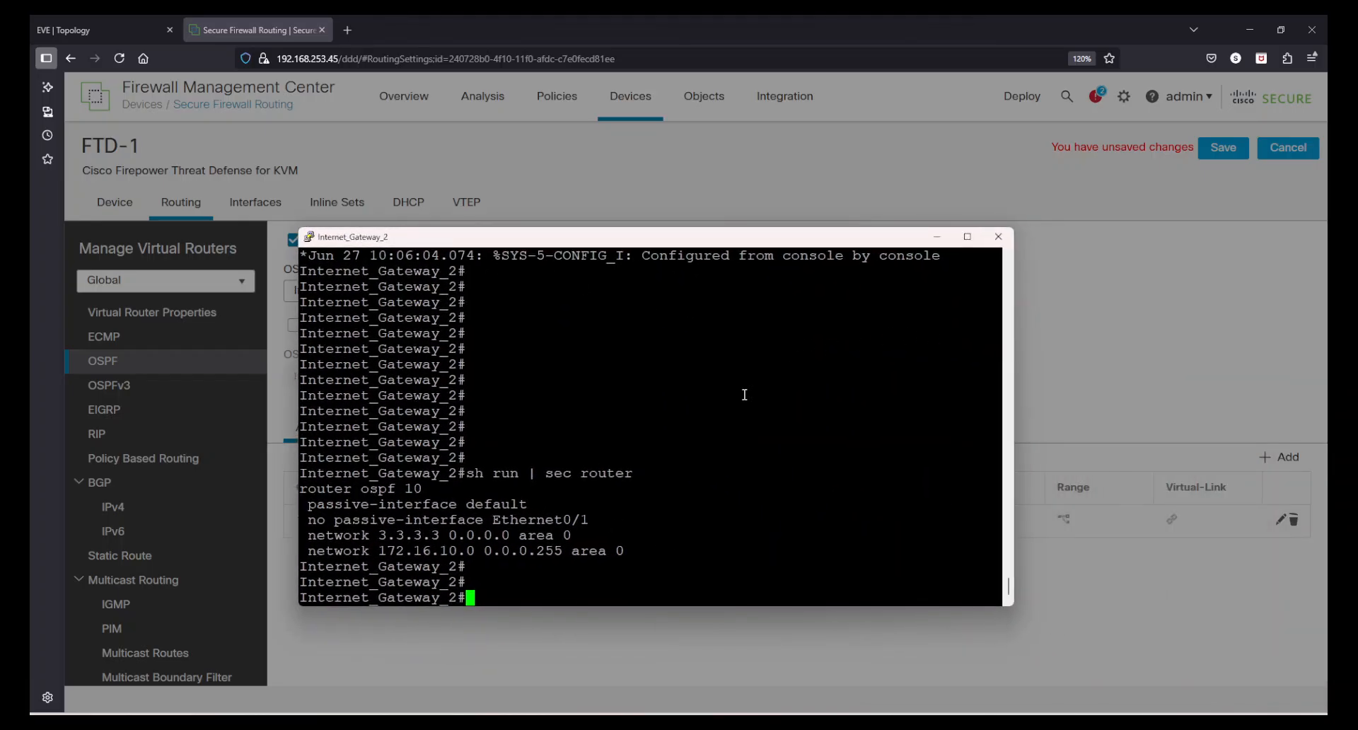
left_click_drag(320, 532, 558, 535)
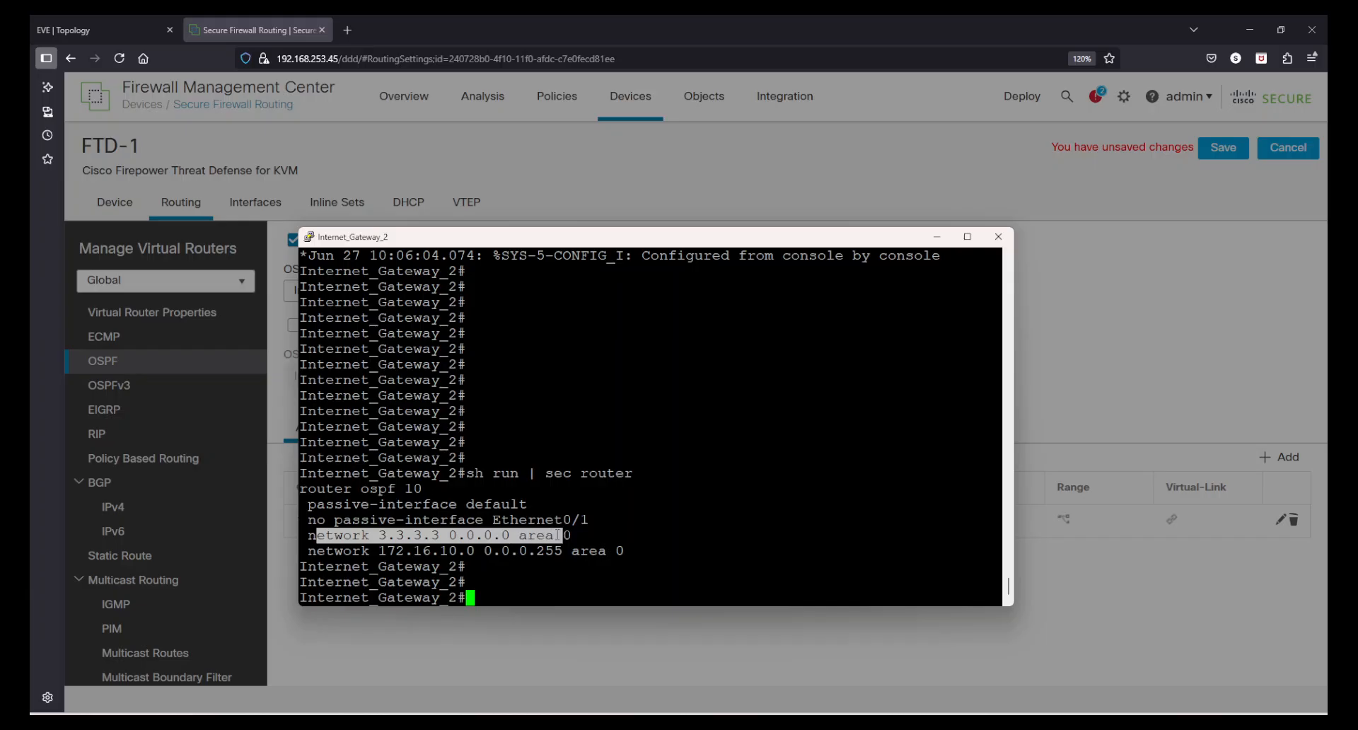
left_click(711, 508)
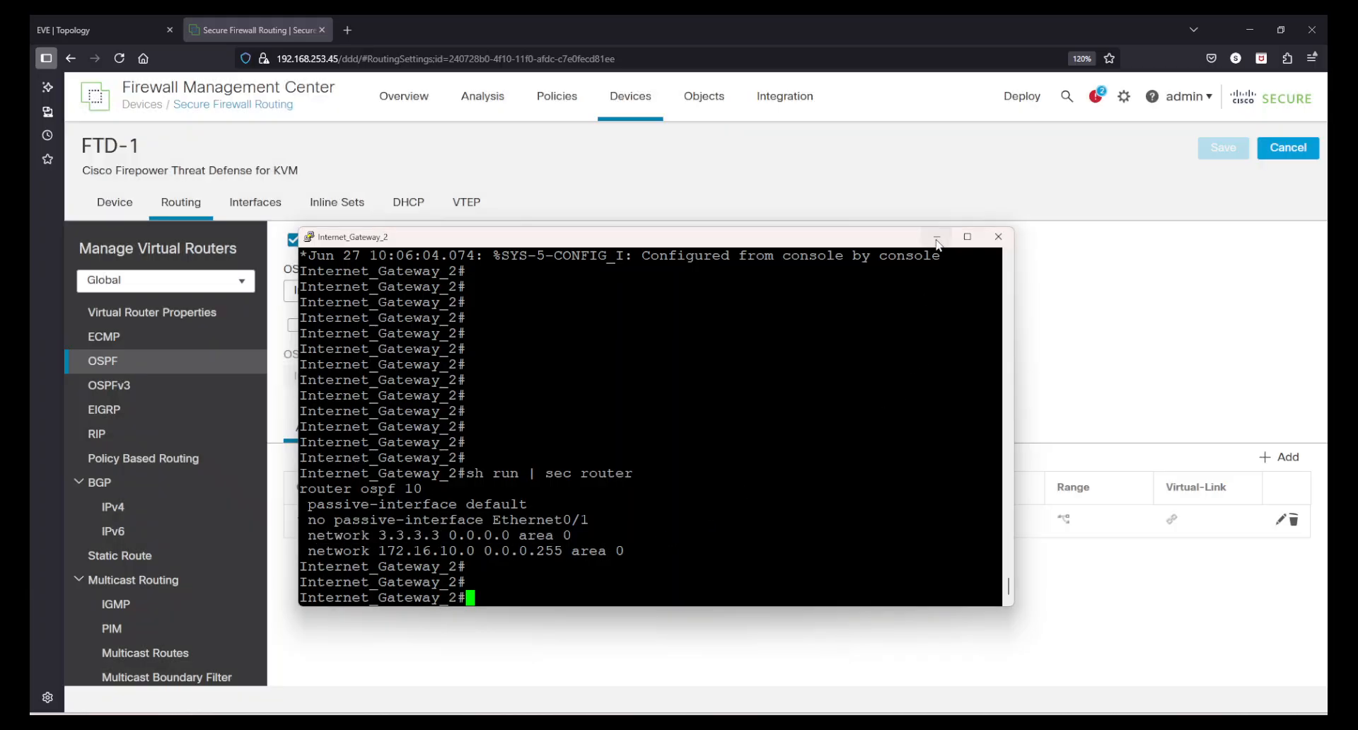
left_click(936, 239)
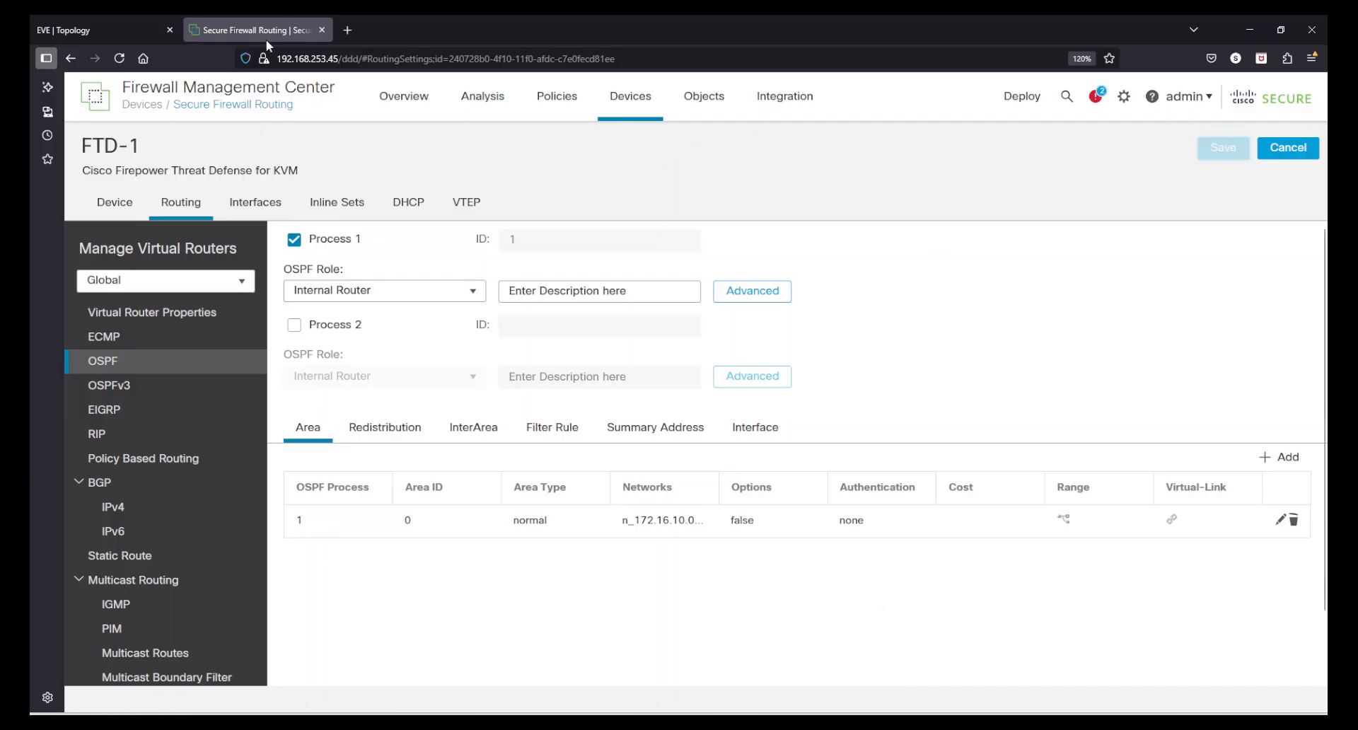
In the EVE topology, start the LAN_SW and VPC nodes behind FTD-RoutedModeFMCManaged
left_click(108, 27)
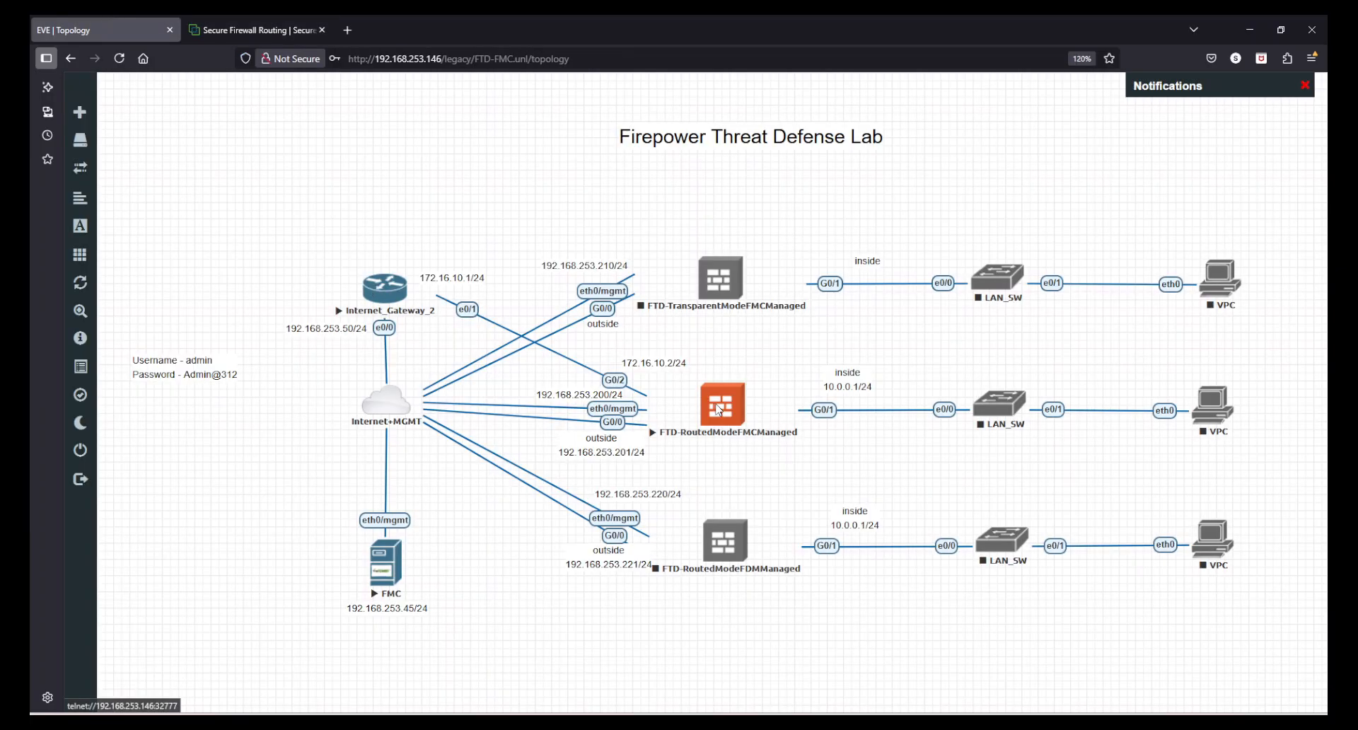
right_click(977, 408)
left_click(1008, 437)
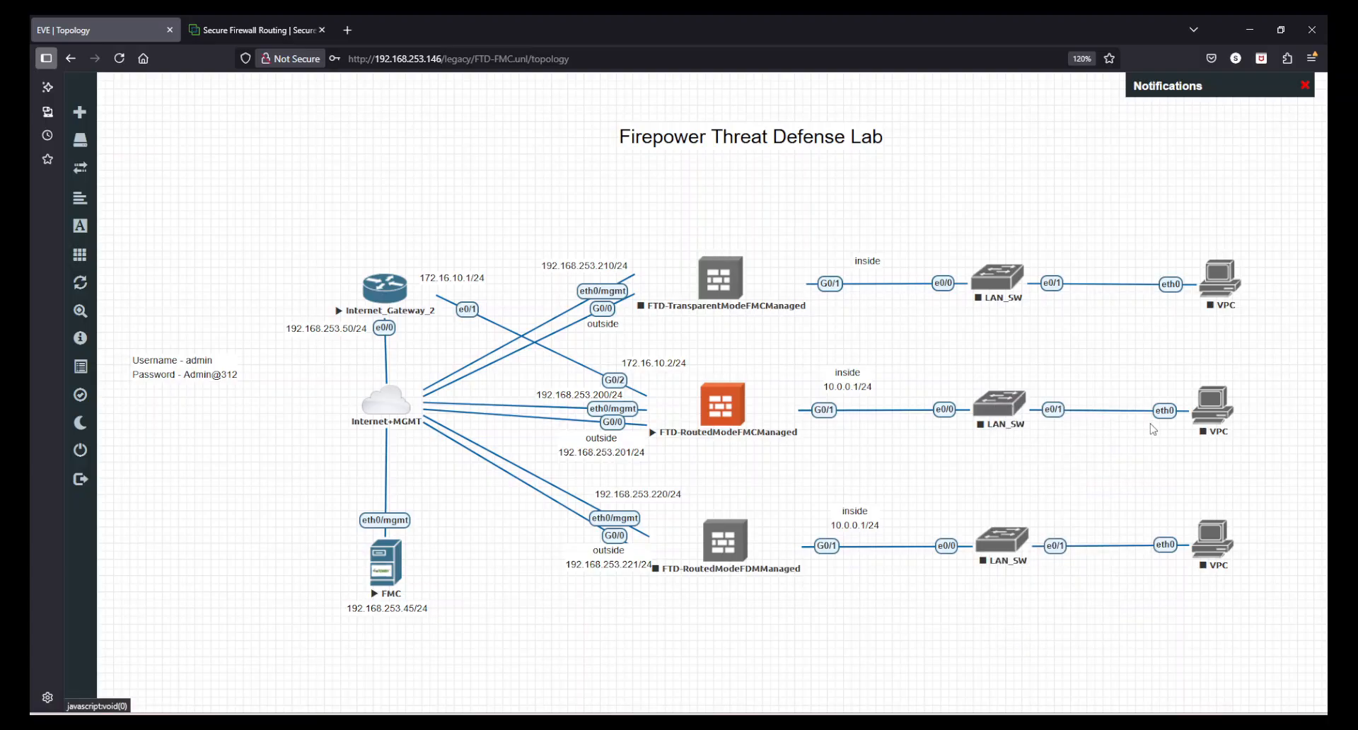
right_click(1207, 420)
left_click(1125, 453)
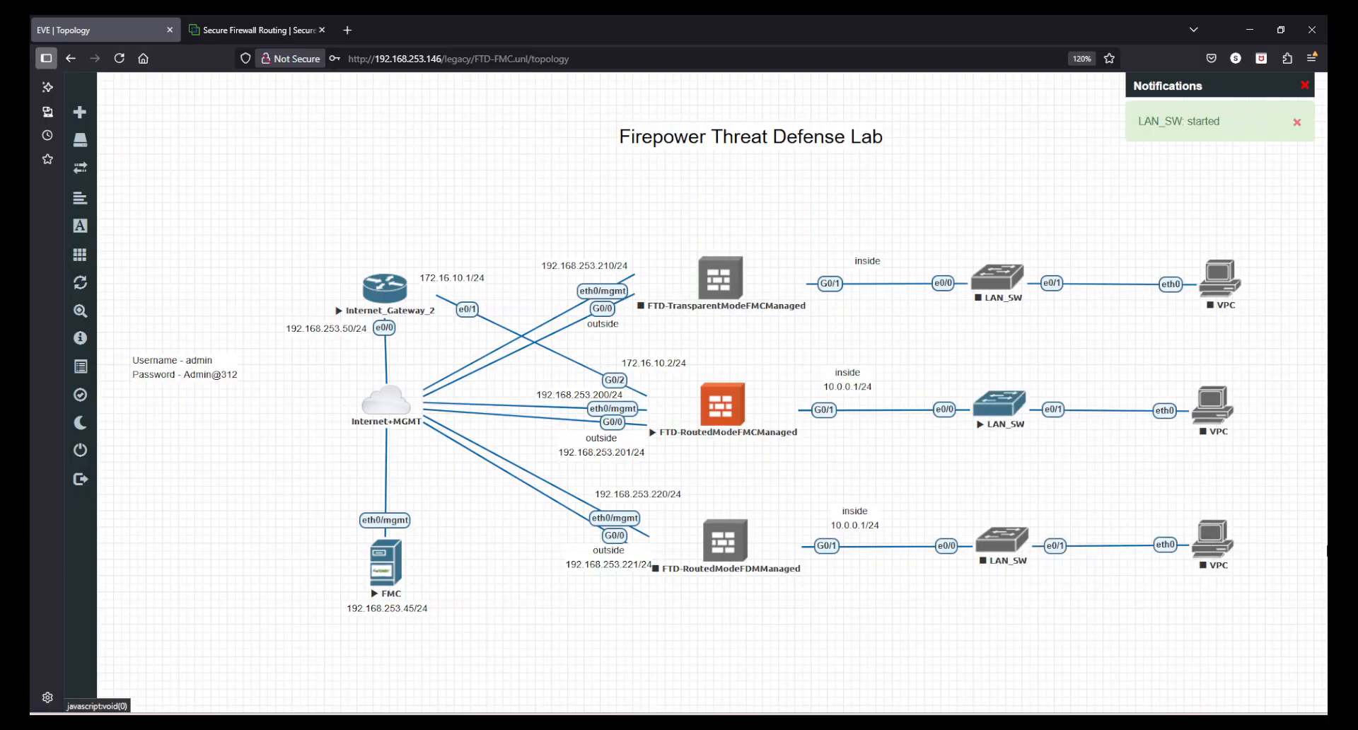
Switch back to Firewall Management Center and deploy the pending changes to FTD-1
left_click(298, 28)
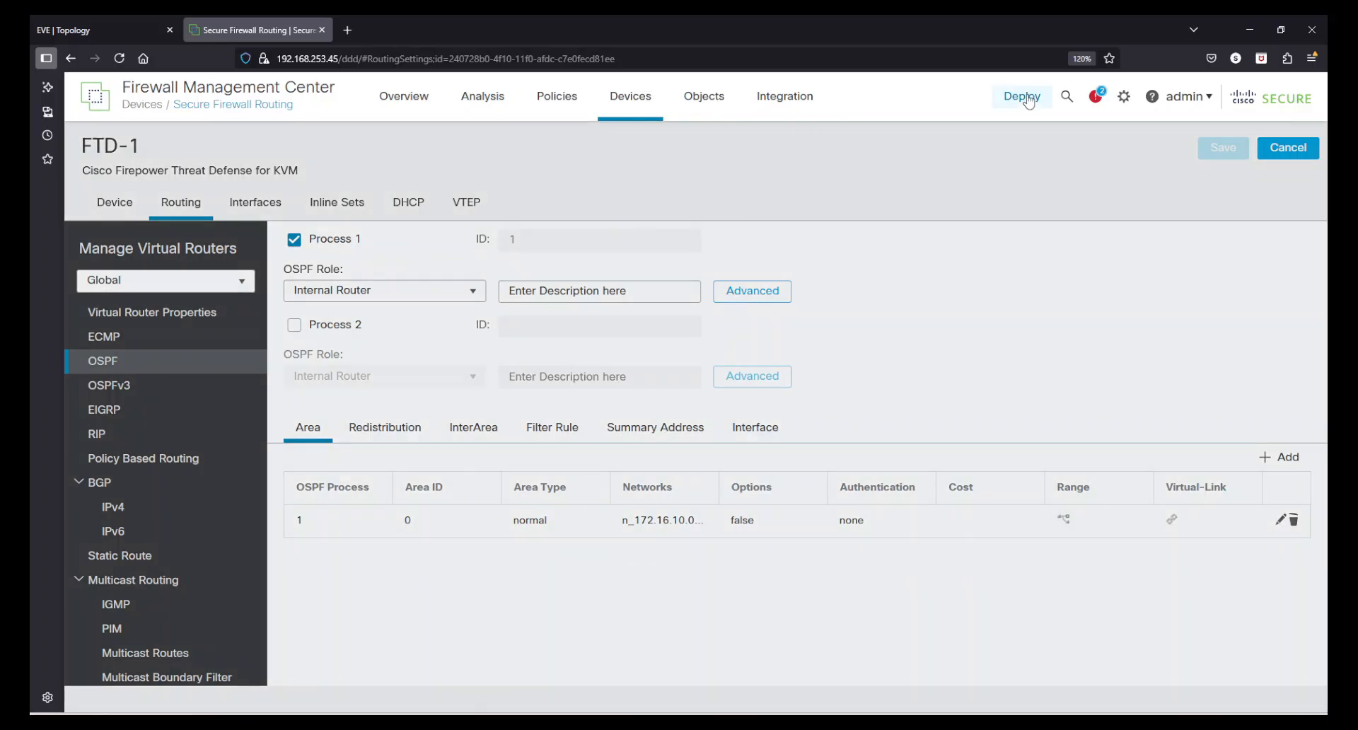
left_click(1024, 98)
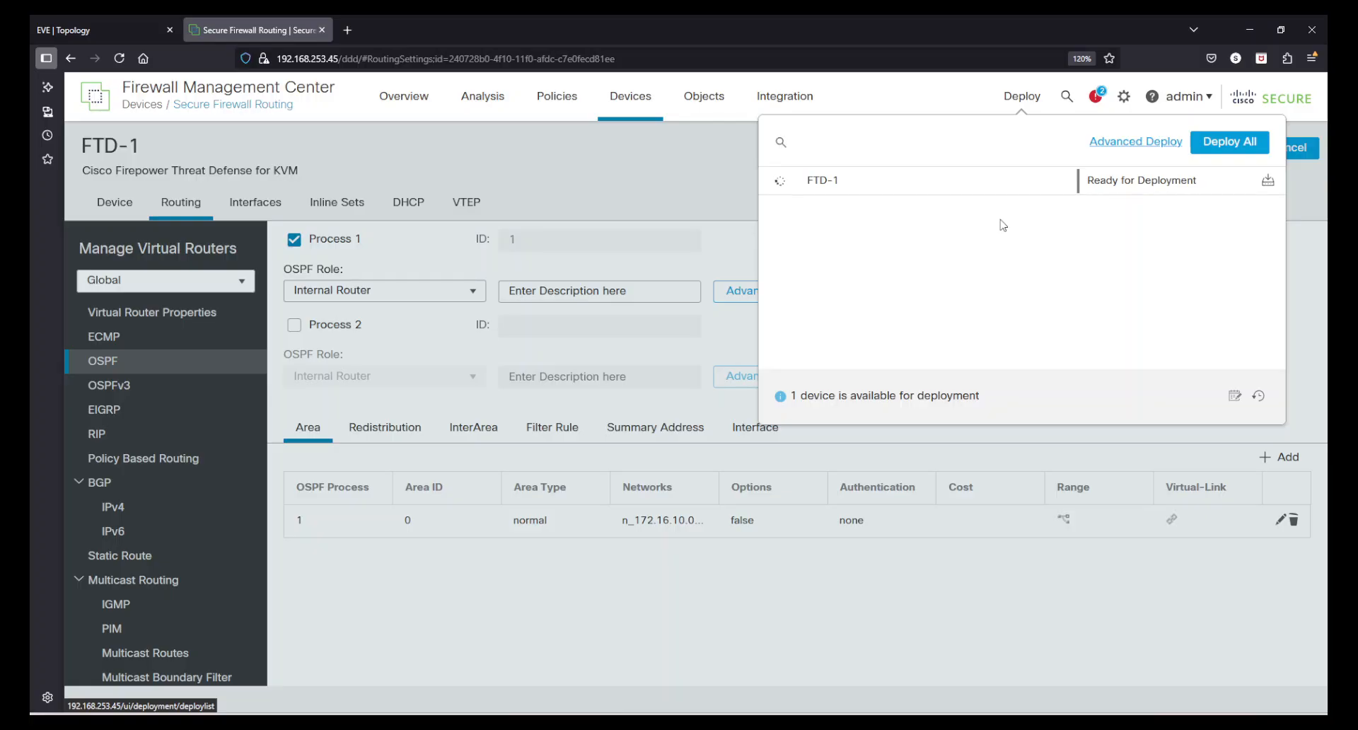
left_click(1267, 181)
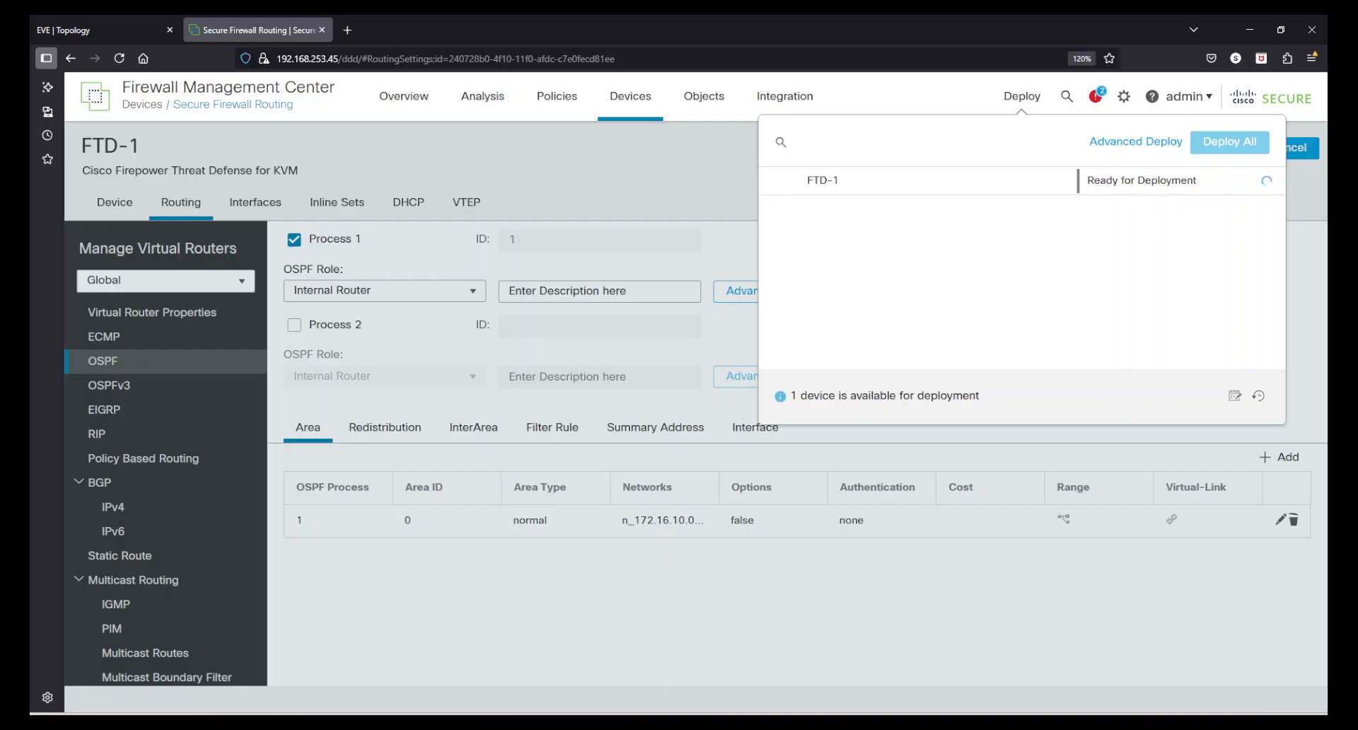
left_click(1048, 592)
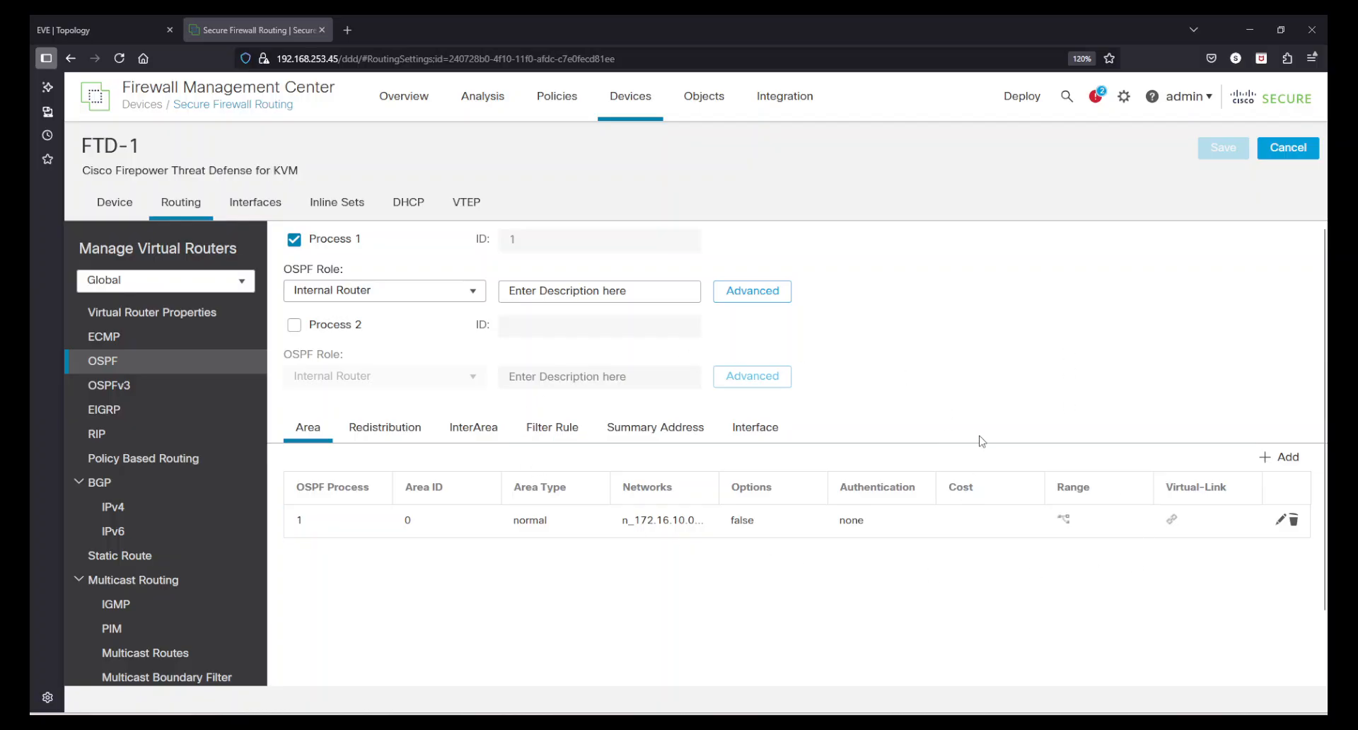
Switch to the Internet_Gateway_2 console, check the latest OSPF adjacency log entry, and enter privileged EXEC mode
key("alt+Tab")
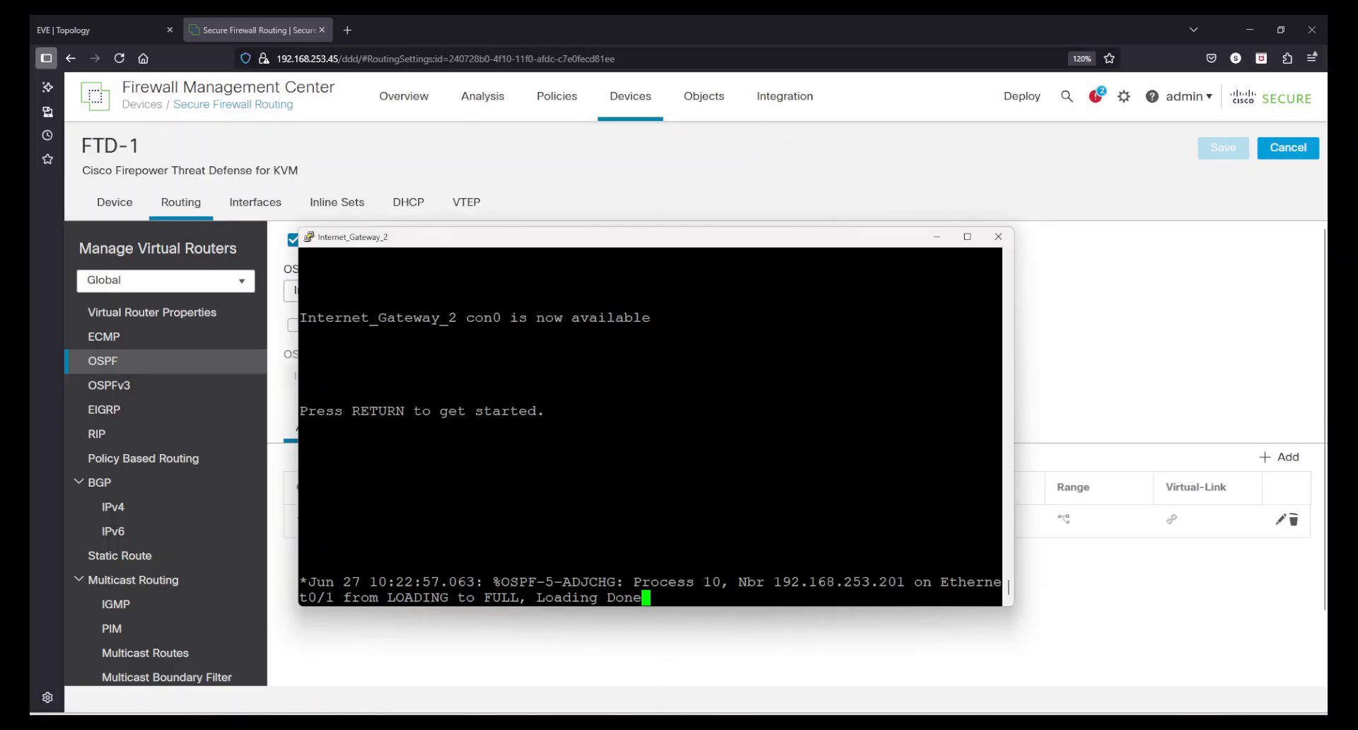
left_click_drag(319, 579, 906, 579)
left_click(906, 578)
key("Return")
key("Return")
key("Return")
type("en")
key("Return")
key("Return")
key("Return")
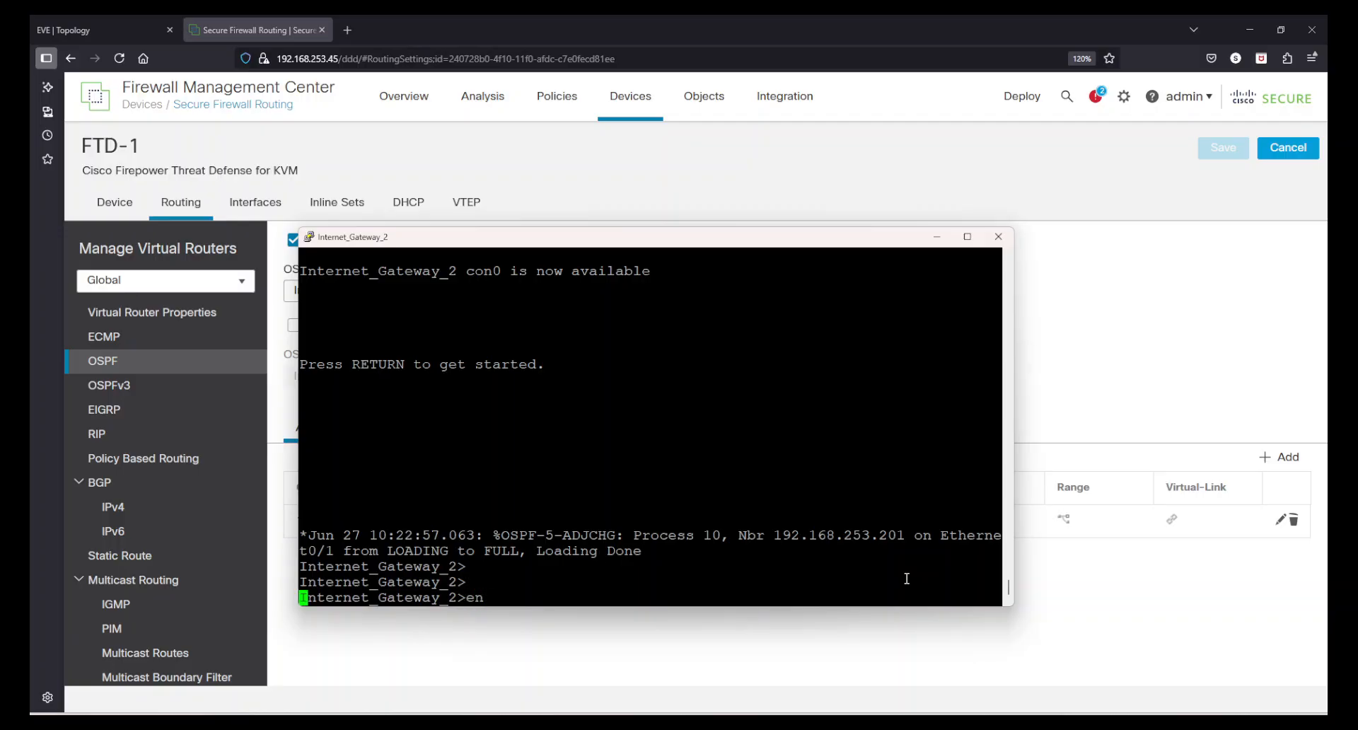
Run show ip ospf neighbor on Internet_Gateway_2 and check the neighbor's adjacency state
type("shiw i")
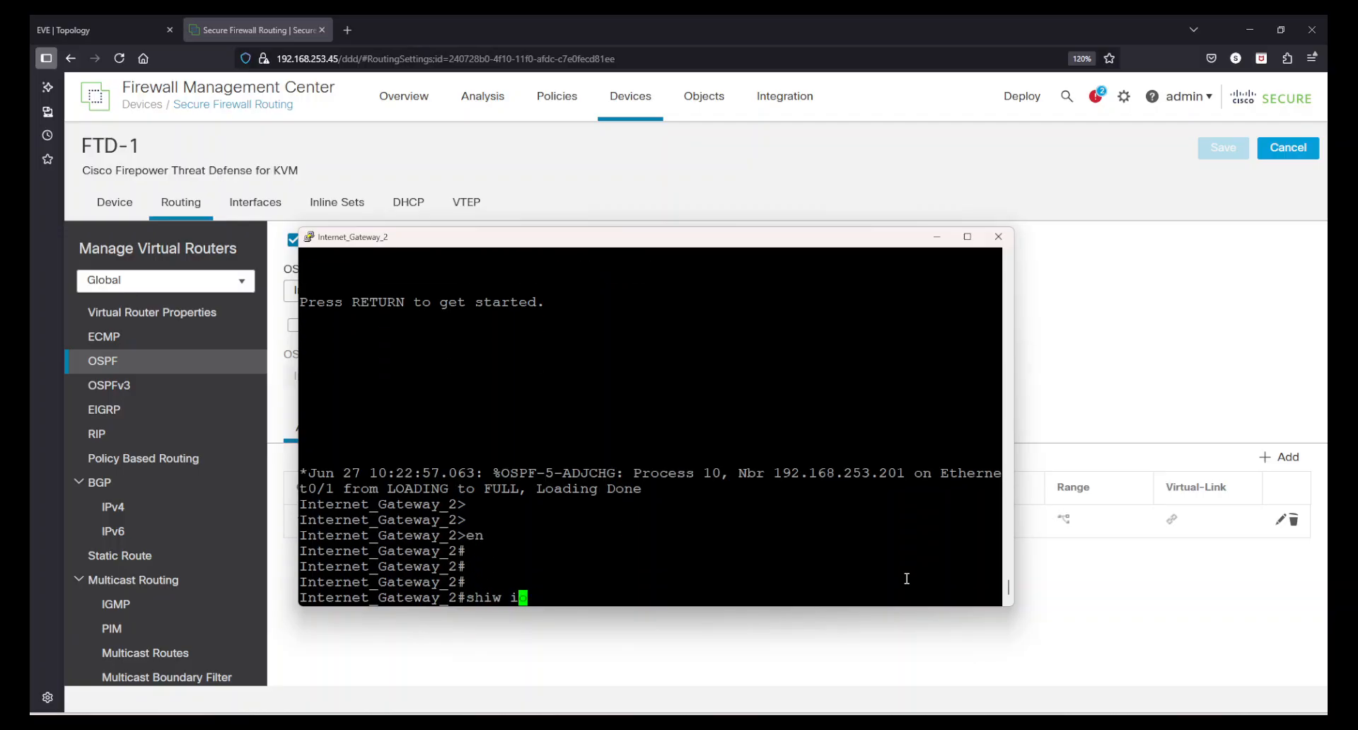
key("BackSpace")
key("BackSpace")
key("BackSpace")
type("ow ip os")
key("Tab")
type("nei")
key("Tab")
key("Return")
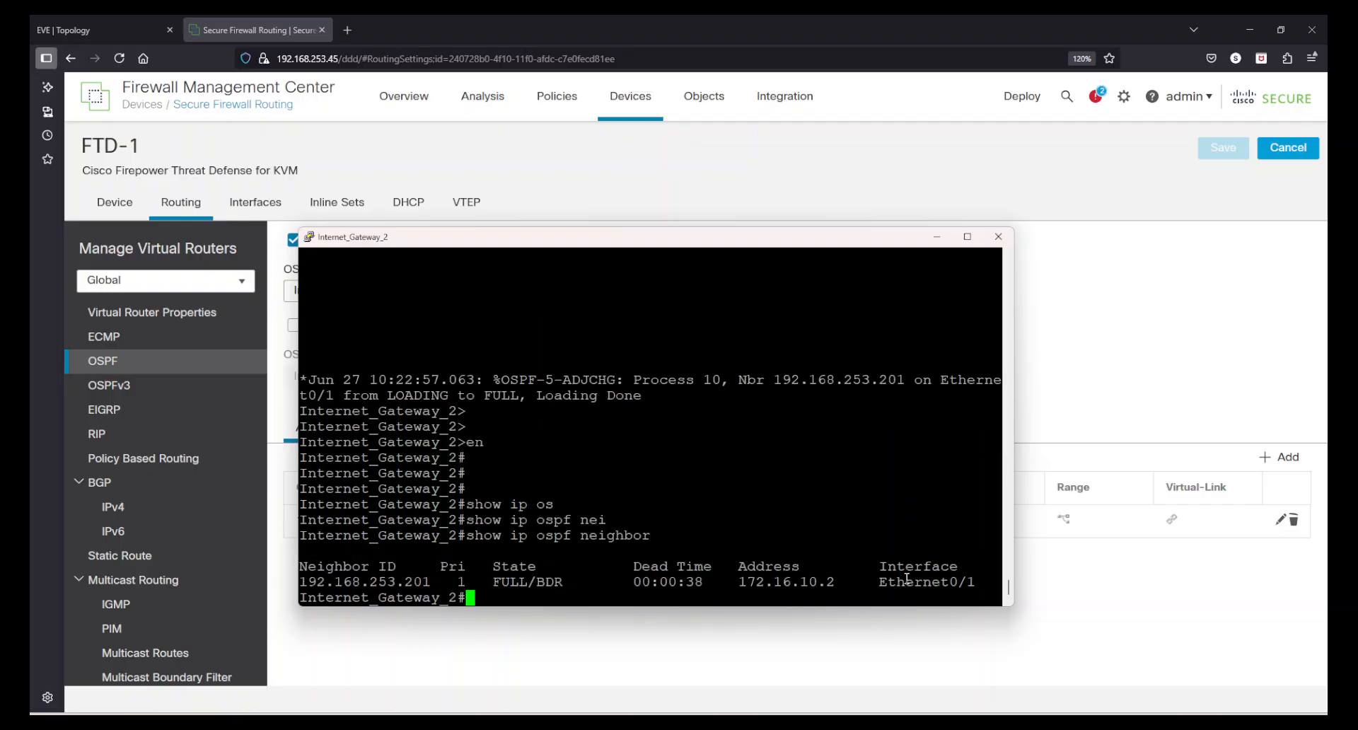
key("Return")
key("Return")
key("Return")
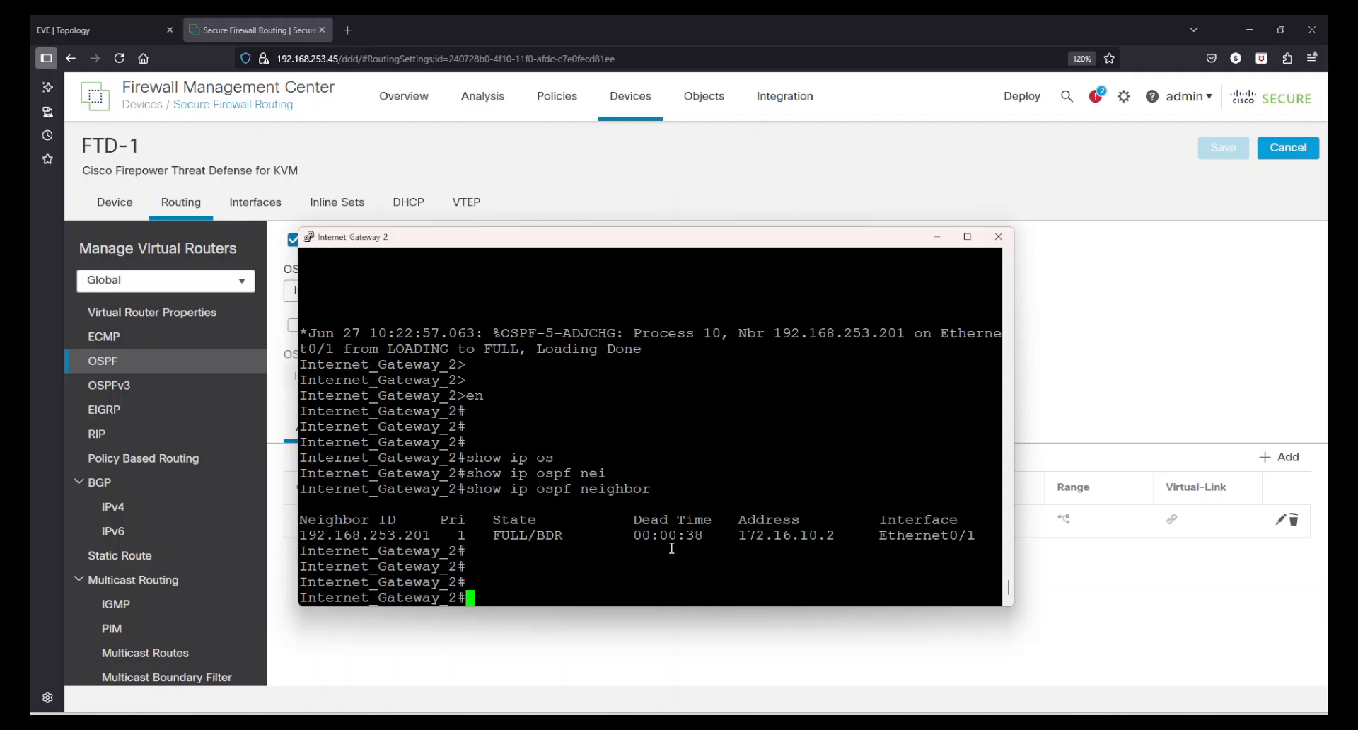
double_click(547, 535)
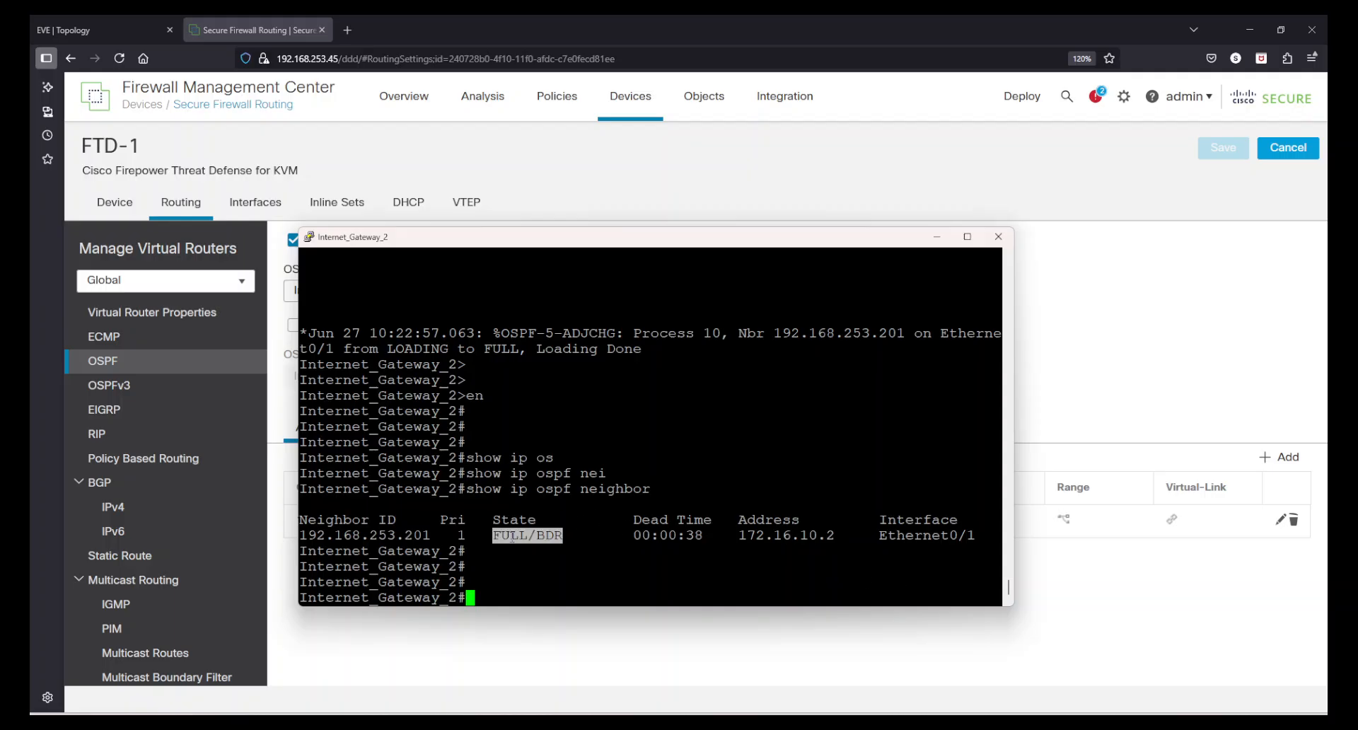
left_click(513, 538)
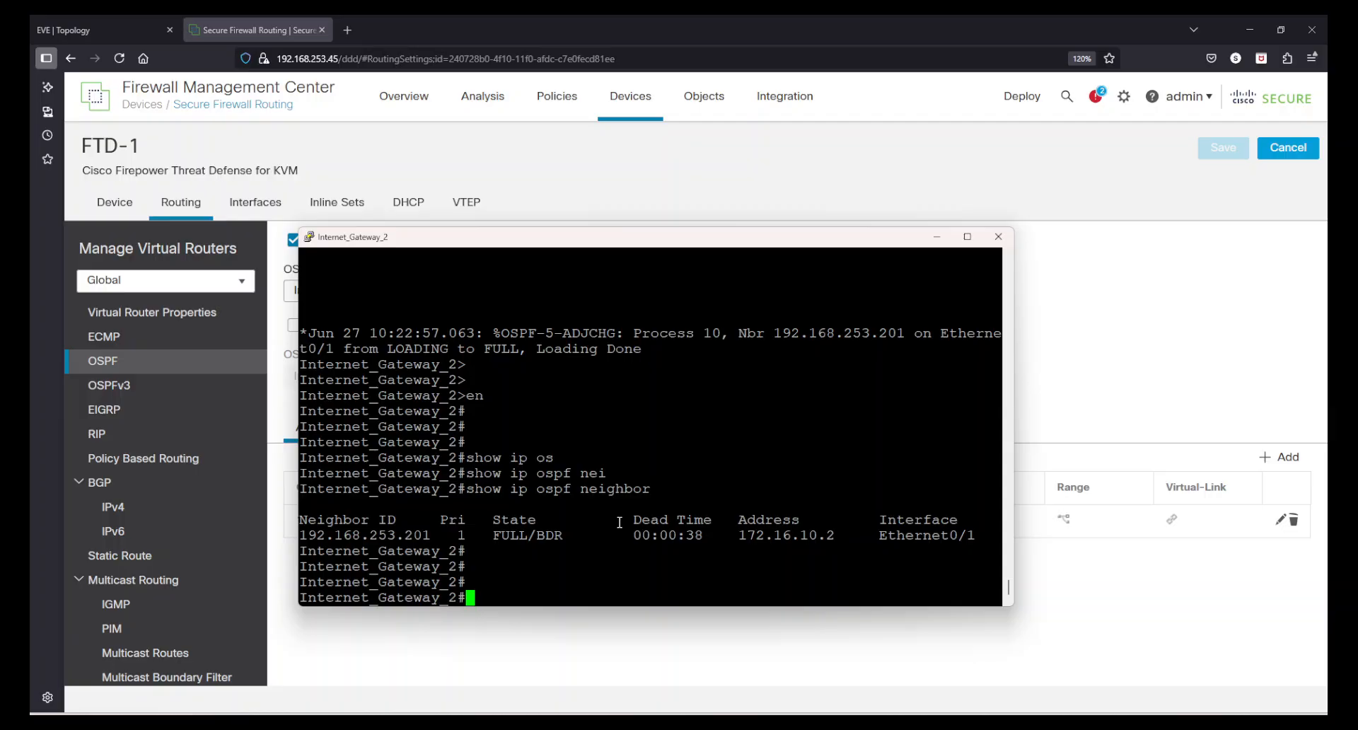
Run show ip route on Internet_Gateway_2 and check the OSPF route to FTD-1's inside network
key("Return")
key("Return")
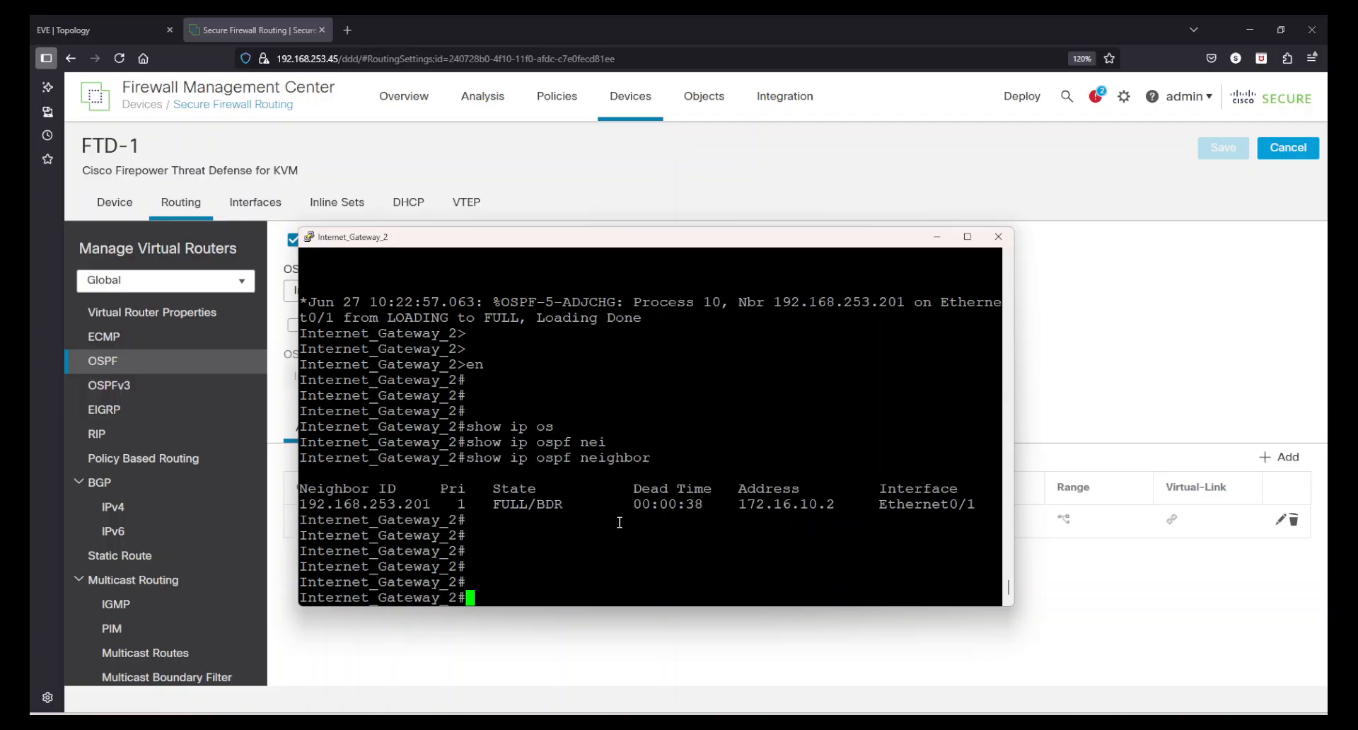
type("show ip route")
key("Return")
key("space")
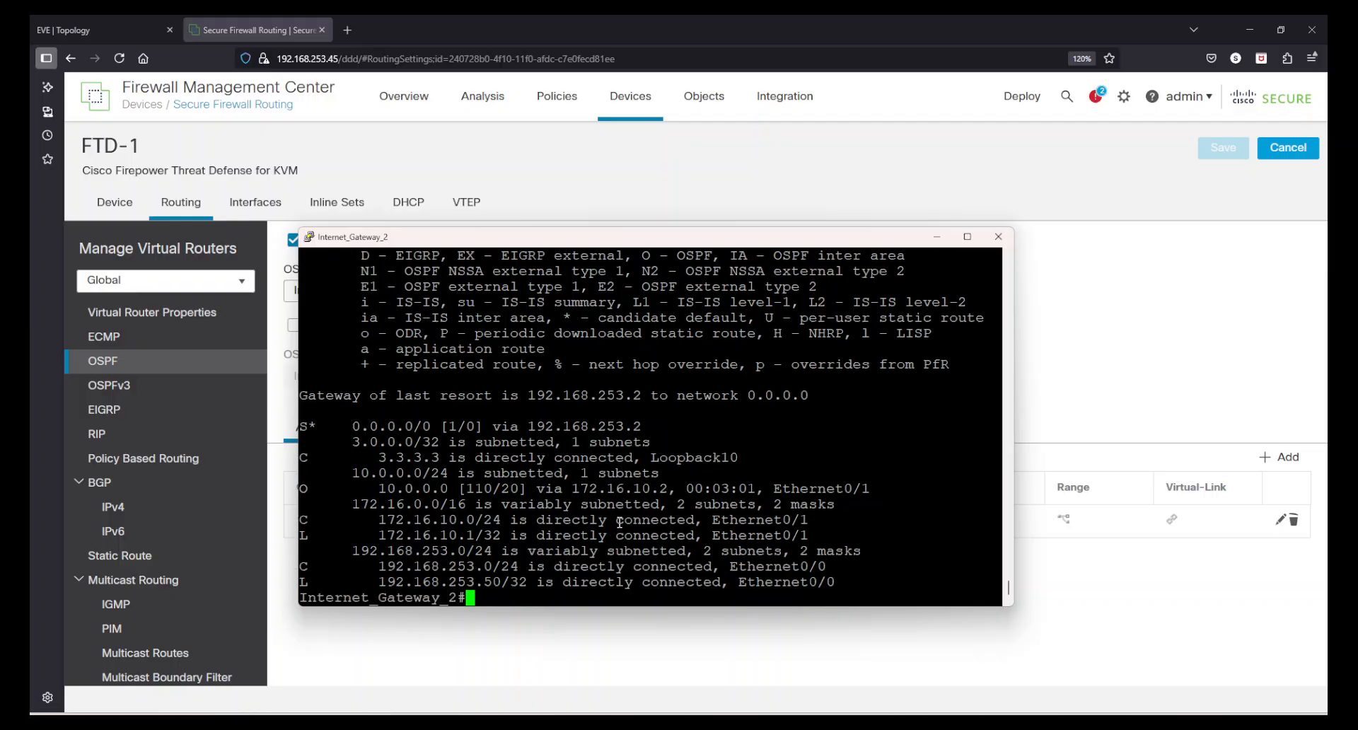
left_click_drag(347, 472, 852, 498)
left_click(853, 497)
In Firewall Management Center, show the Global virtual router's routes on FTD-1 and check the OSPF route to 3.3.3.3
left_click(1150, 643)
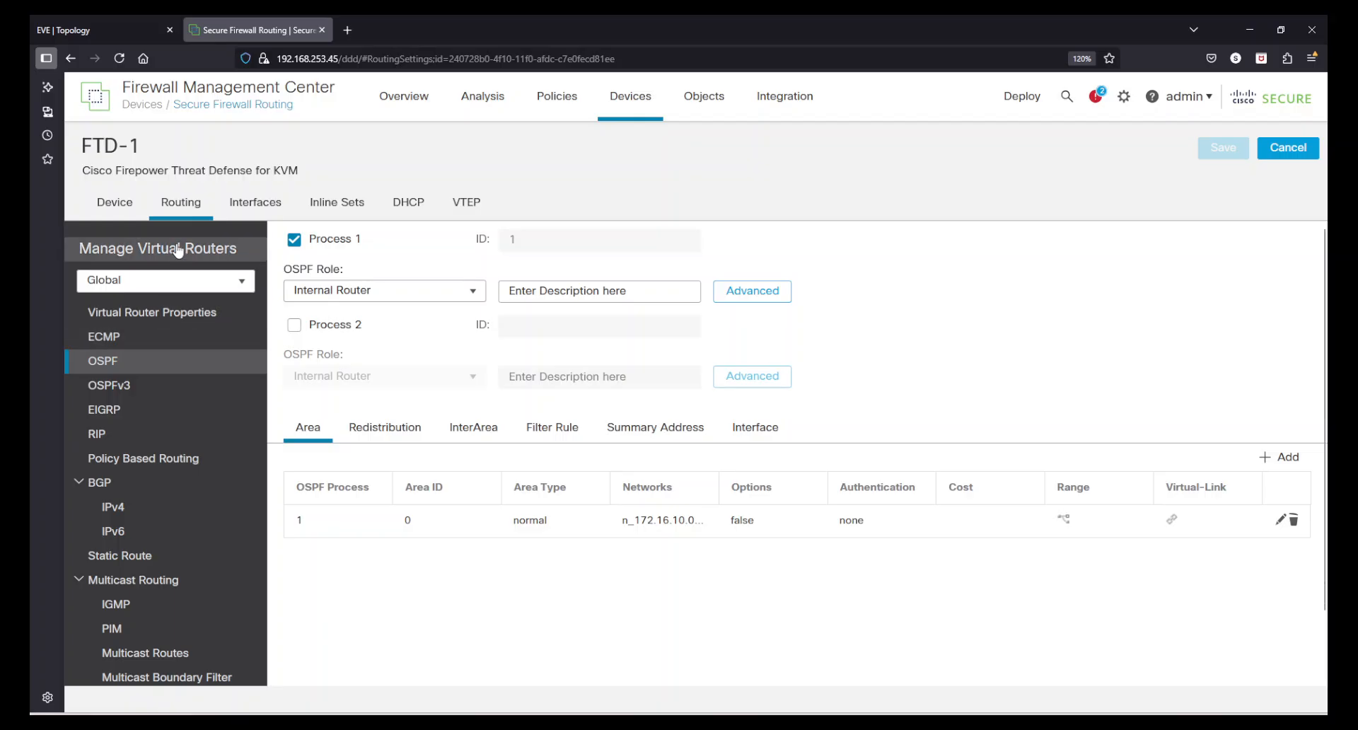
left_click(176, 249)
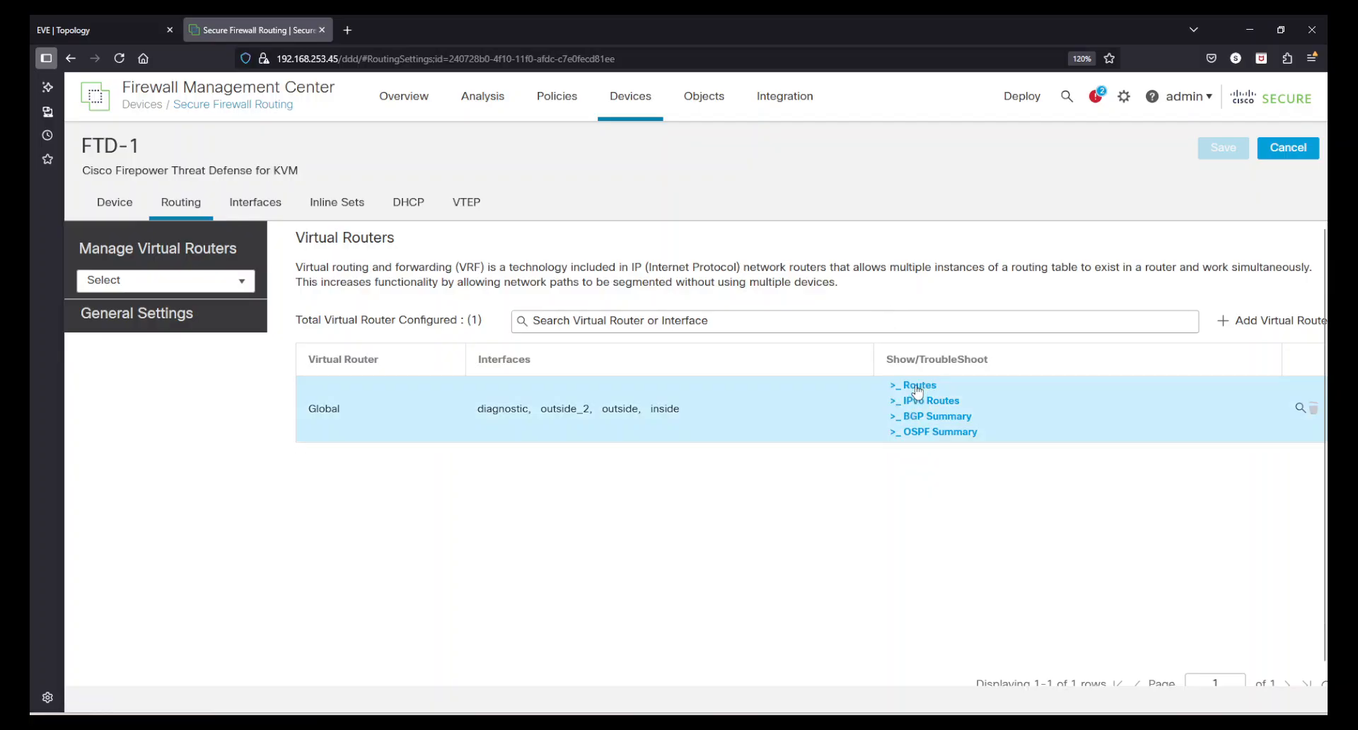
left_click(917, 391)
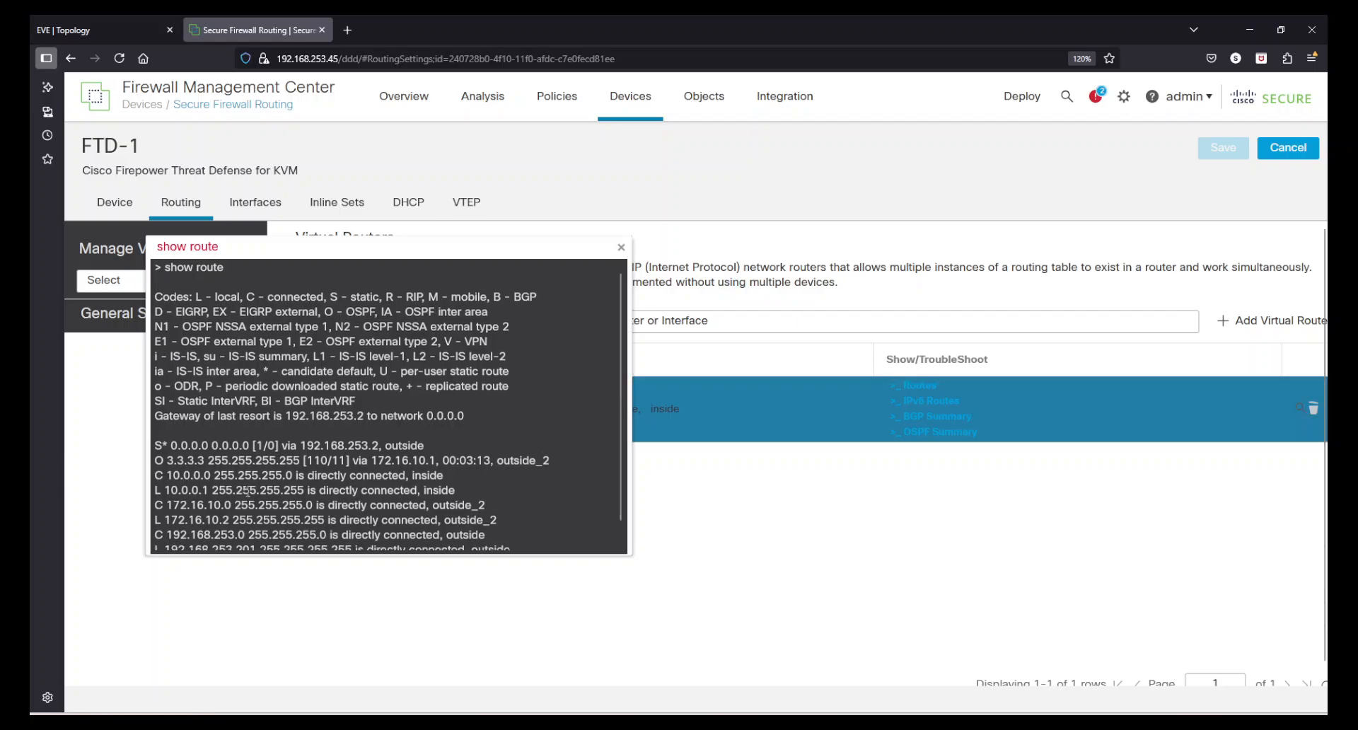
scroll(158, 420, "down", 1)
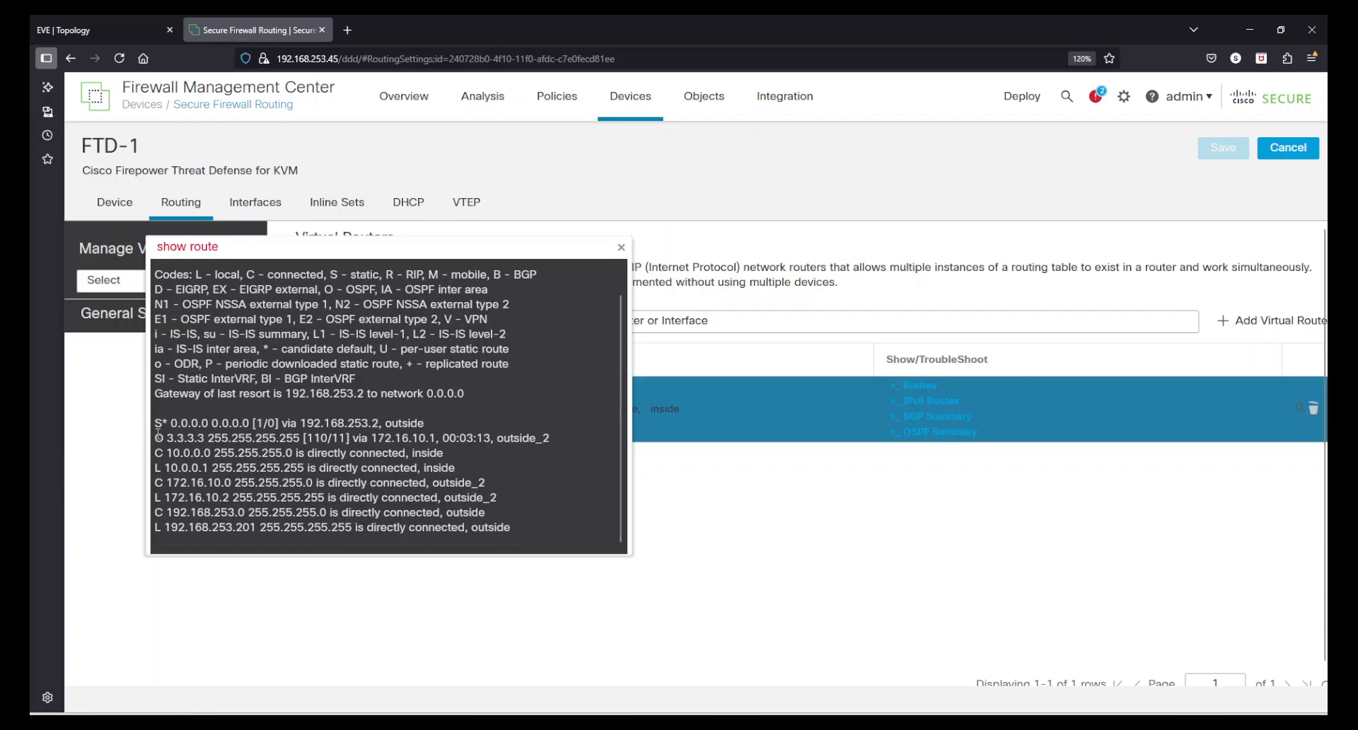
left_click_drag(158, 438, 301, 437)
left_click(174, 435)
left_click(437, 440)
left_click(303, 437)
left_click(621, 248)
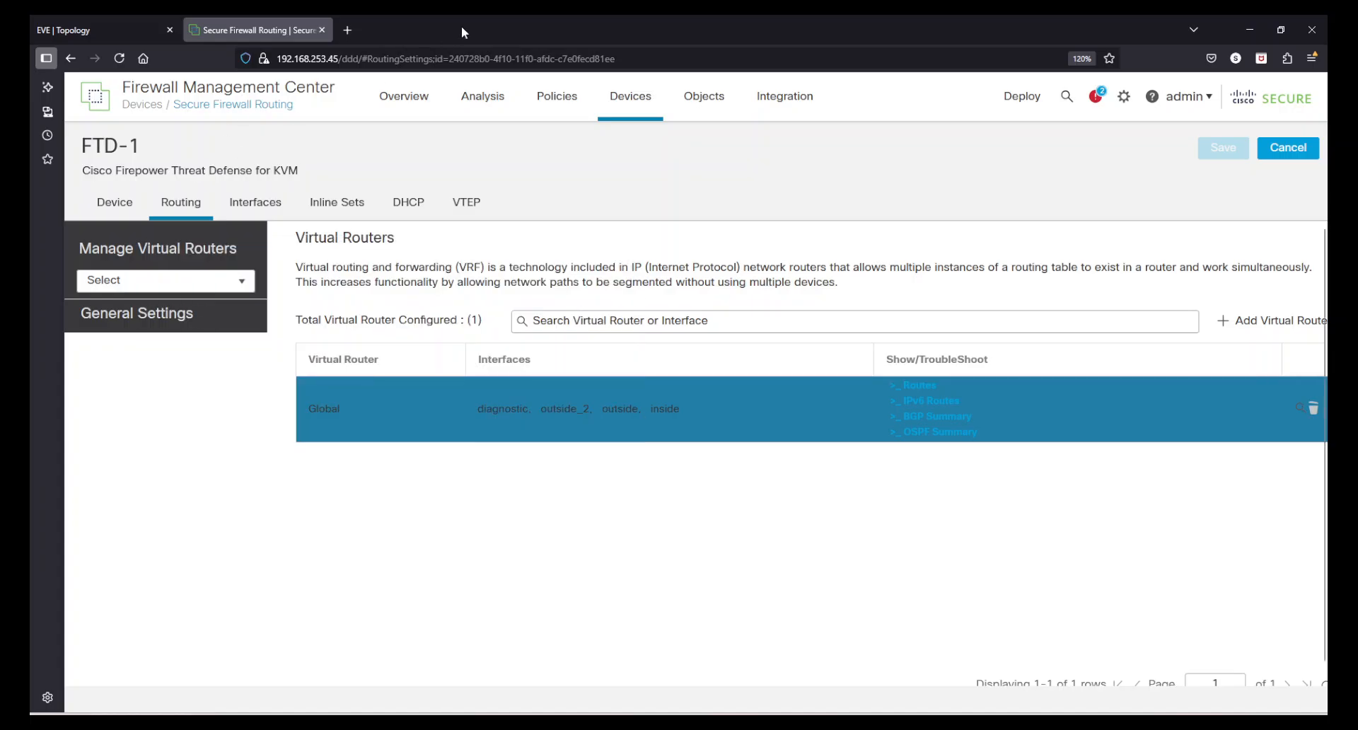
Switch to the EVE topology and open the console of the VPC behind FTD-RoutedModeFMCManaged with putty.exe
left_click(142, 30)
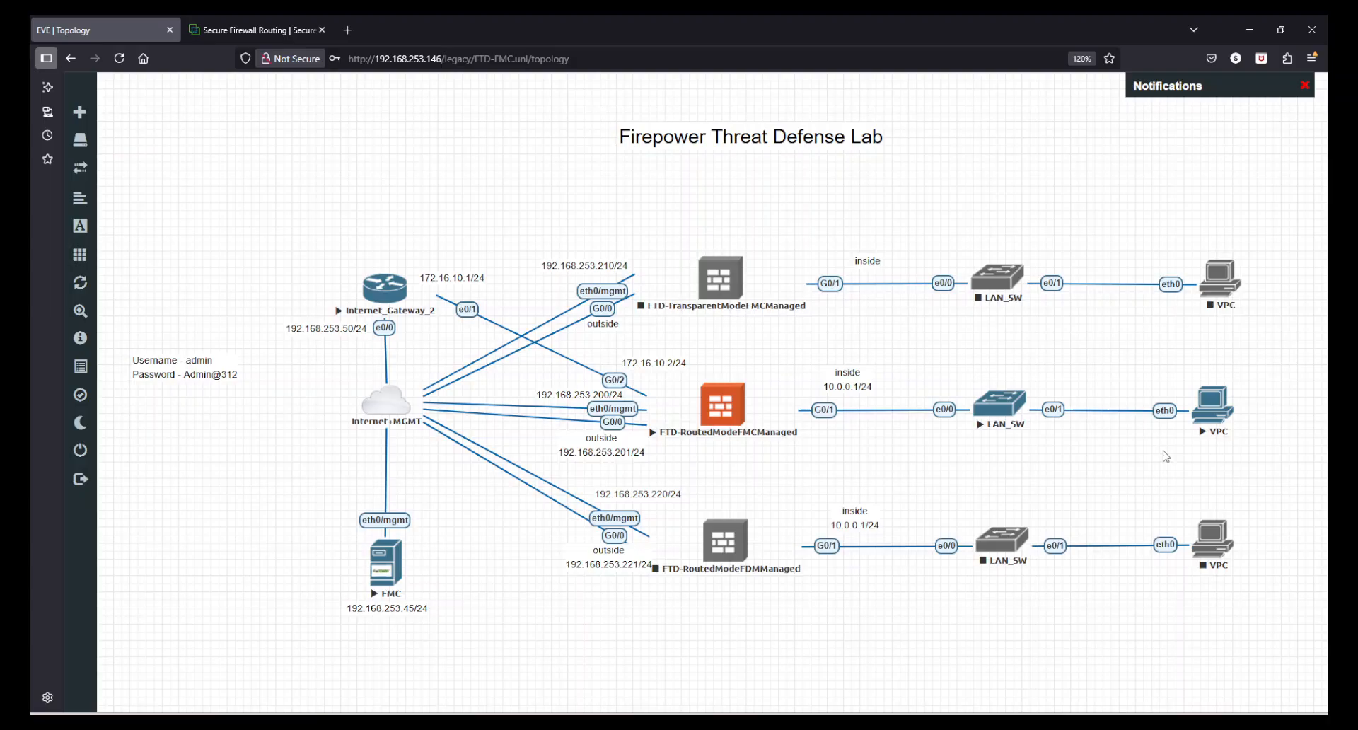
left_click(1206, 416)
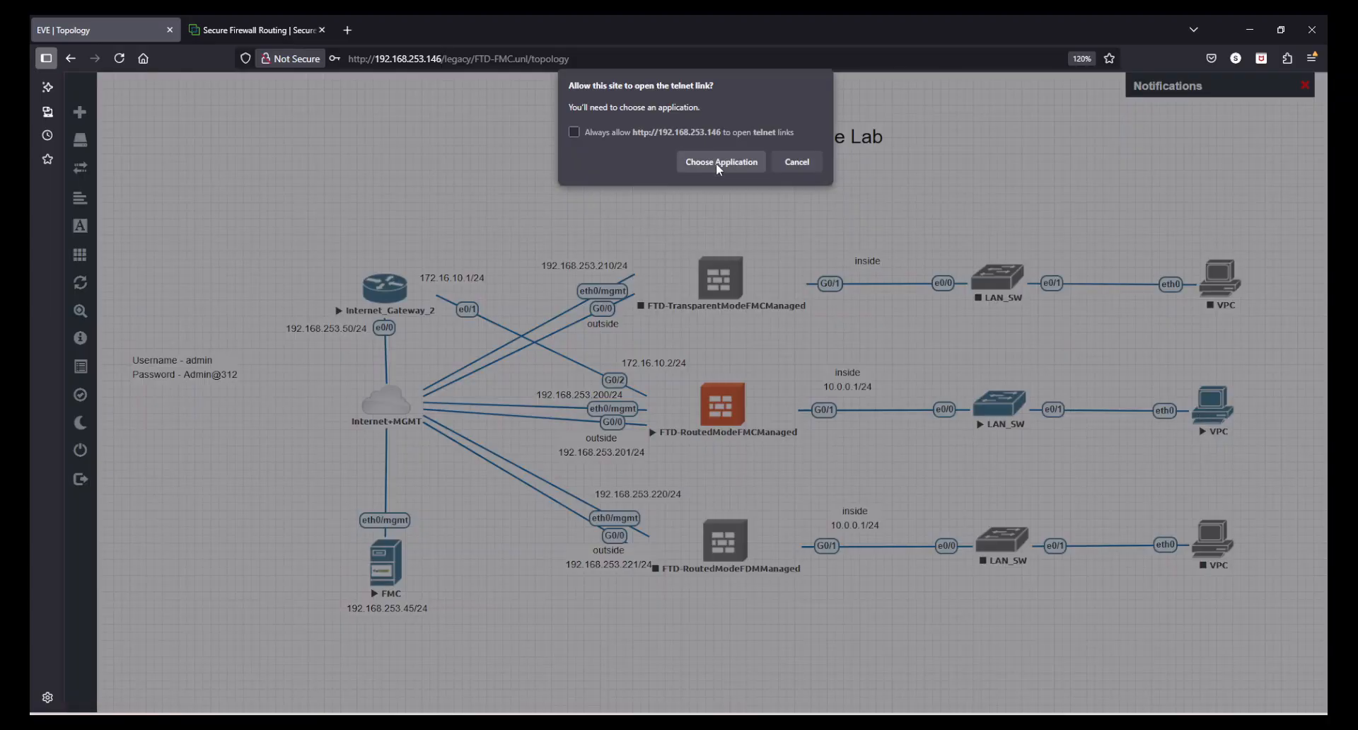
left_click(718, 162)
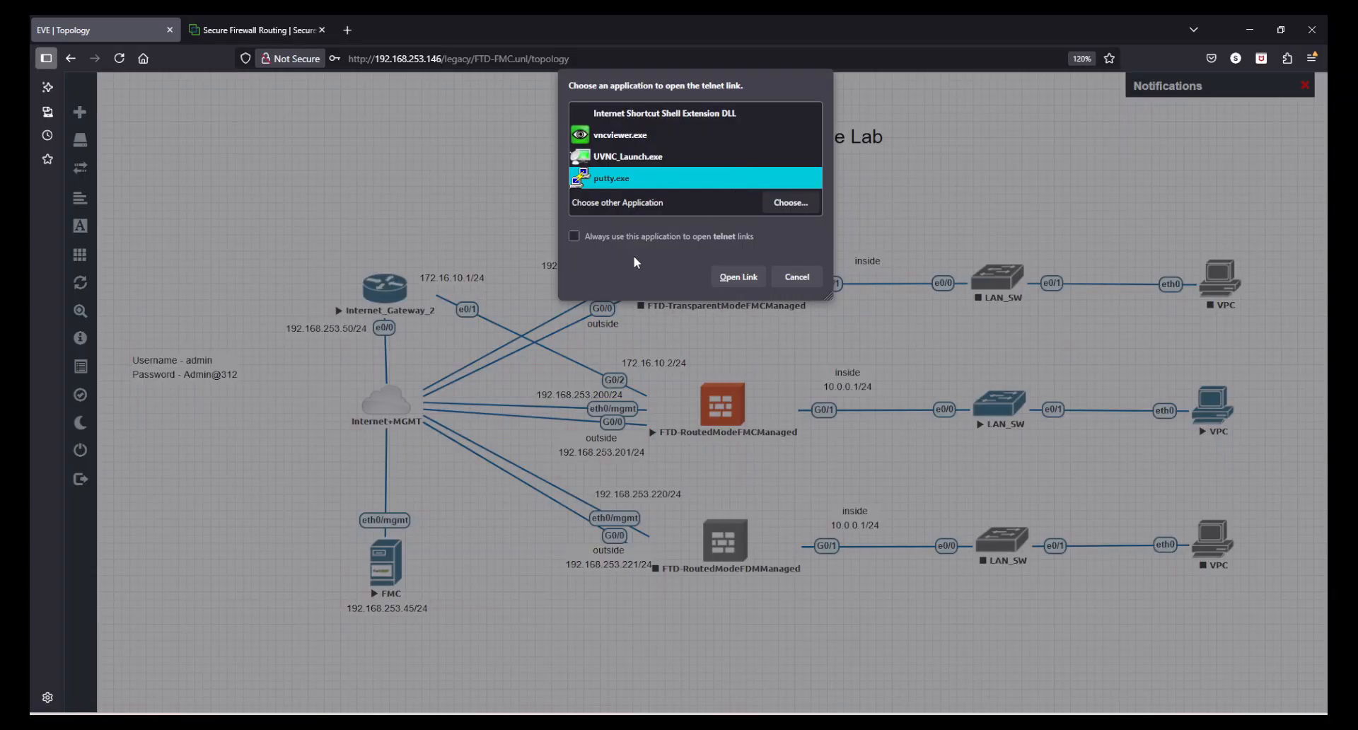
left_click(733, 282)
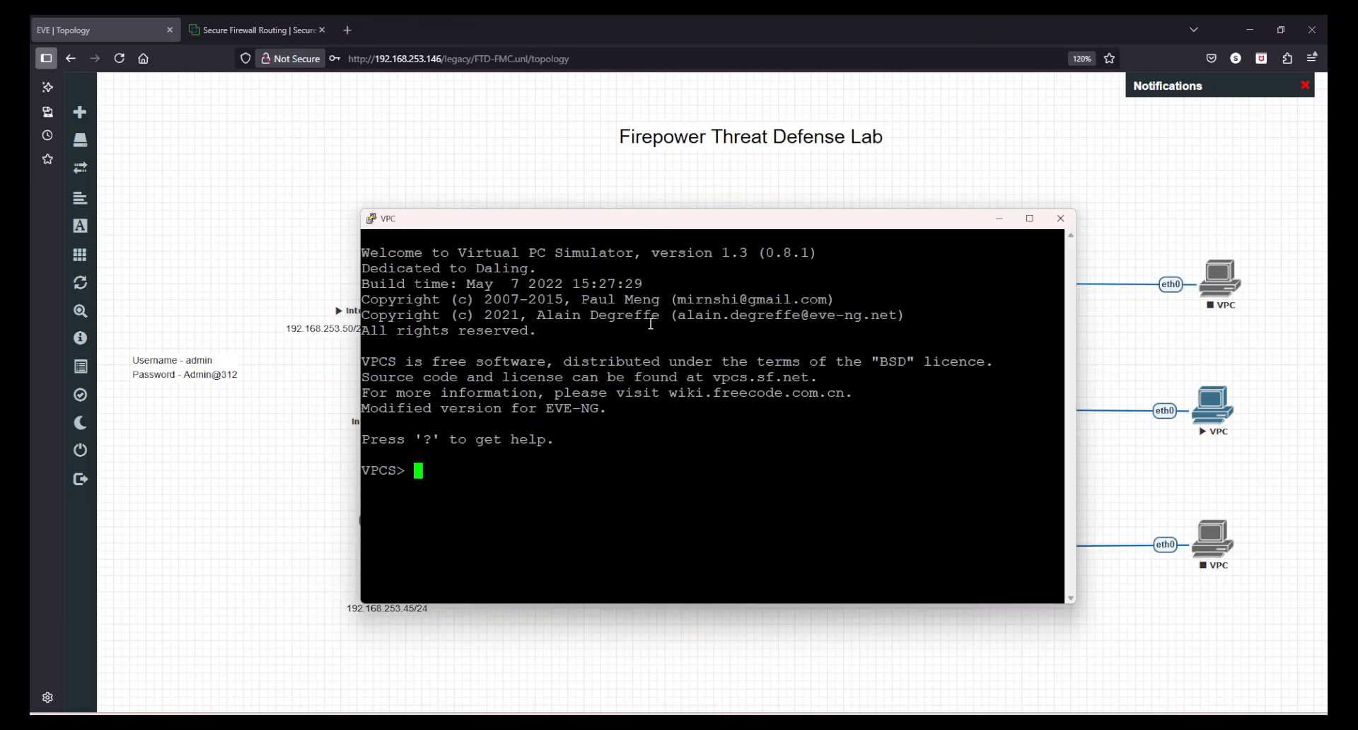
Check the VPC's IP settings with show ip and request an address with ip dhcp
type("show ip")
key("Return")
key("Return")
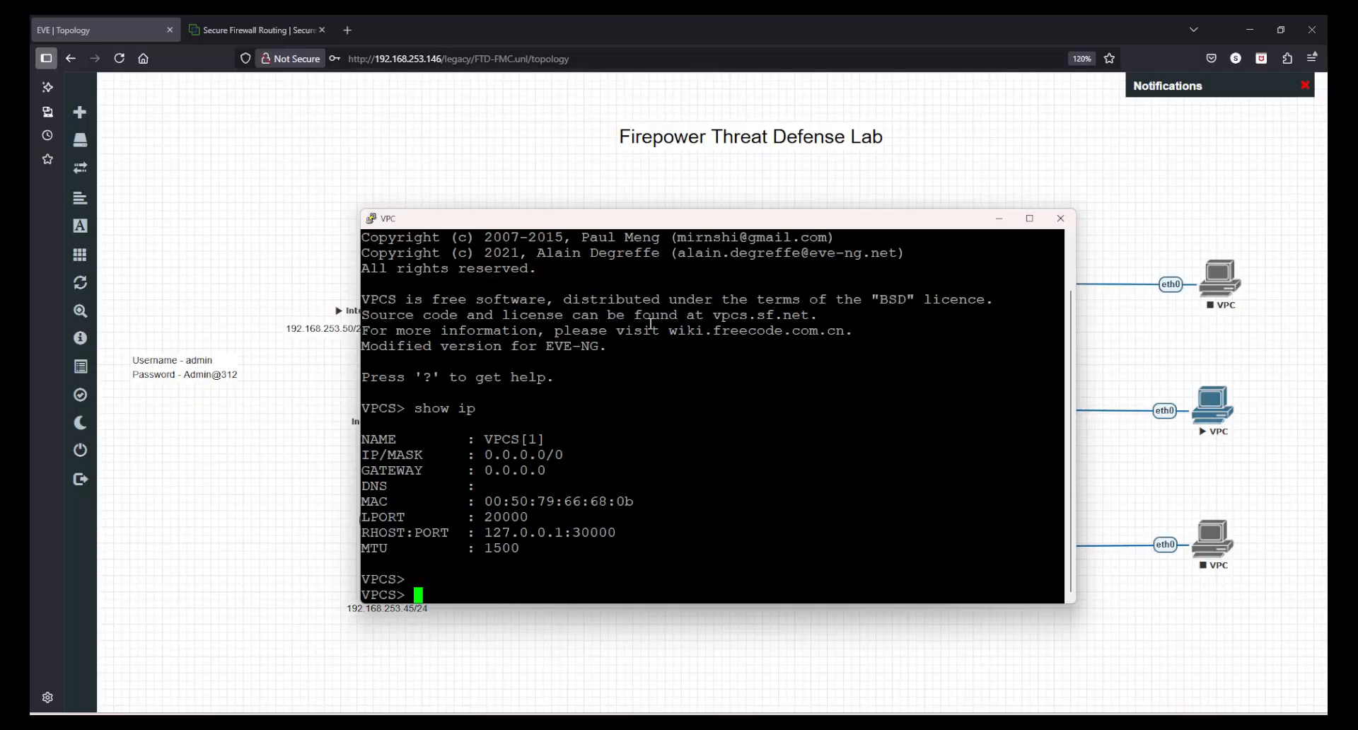
key("Return")
type("ip dhcp")
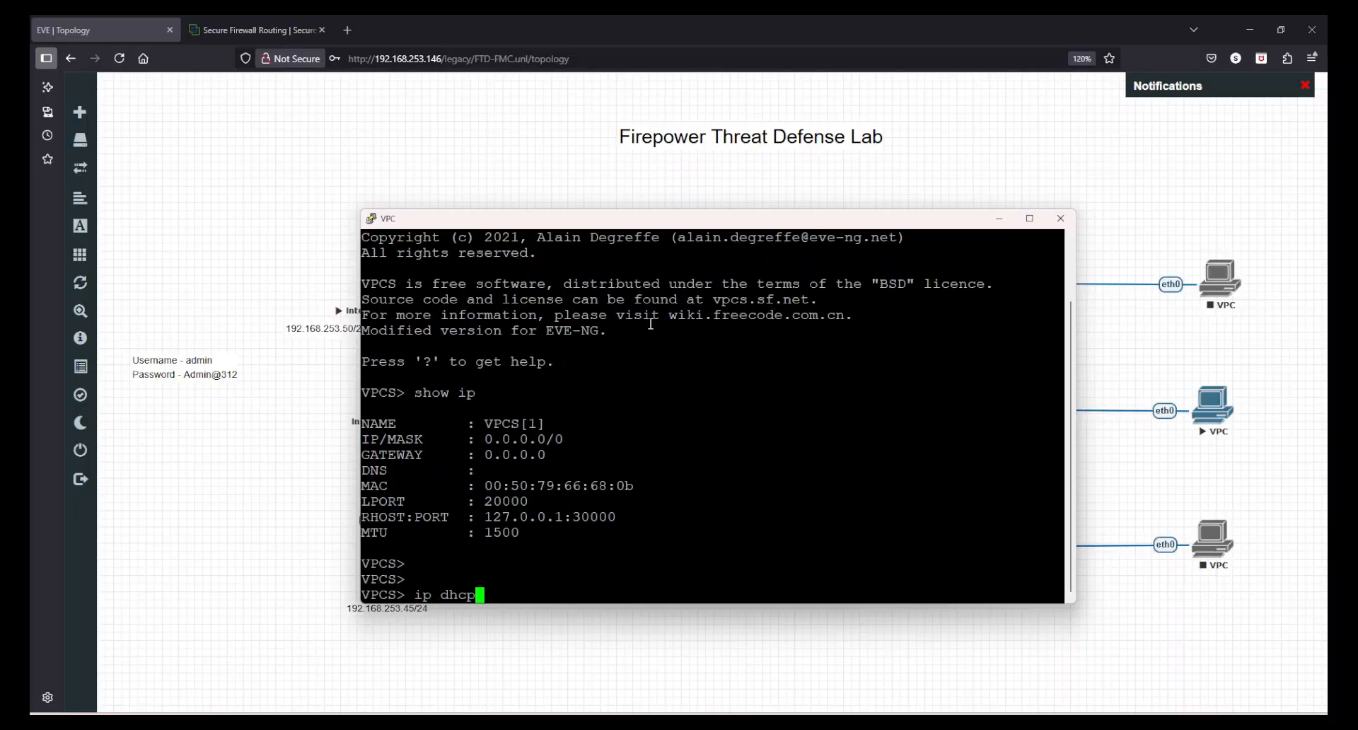
key("Return")
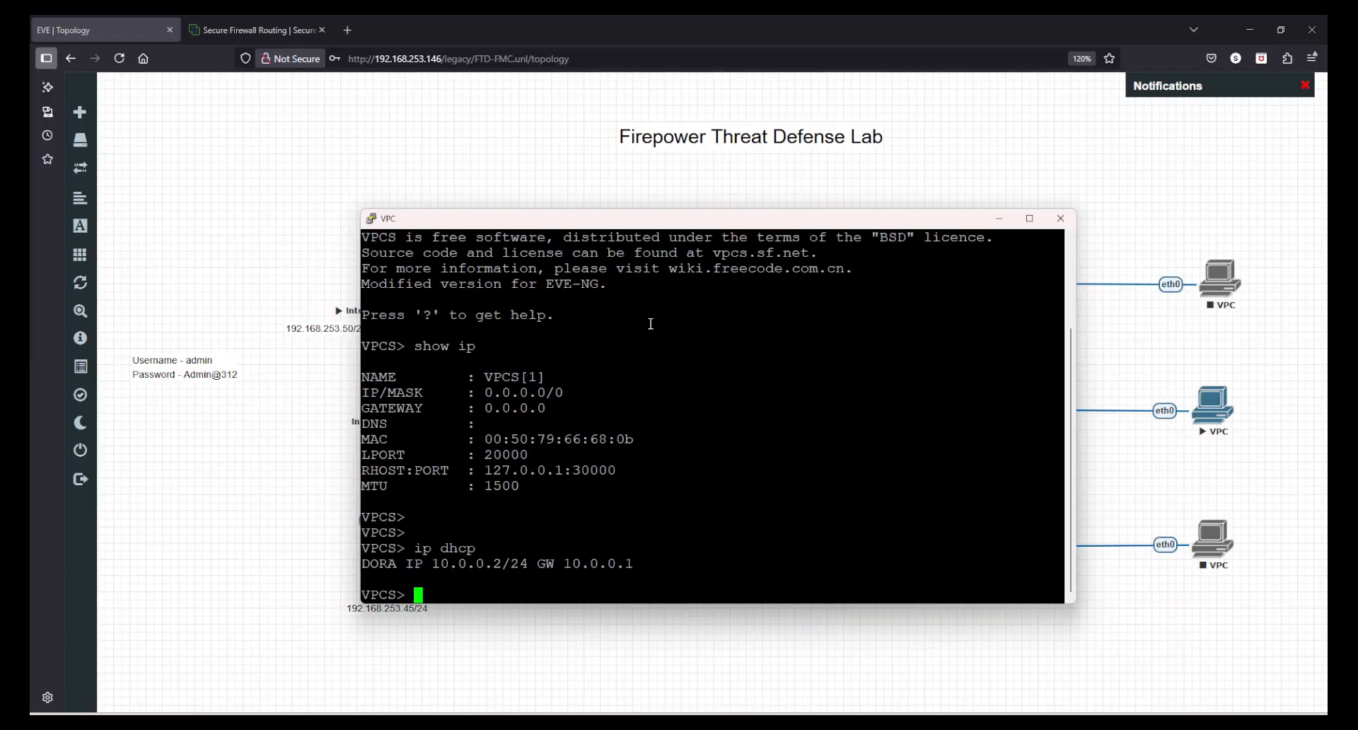
Run show ip on the VPC again and check the DHCP-assigned settings, including the domain name
key("Return")
key("Return")
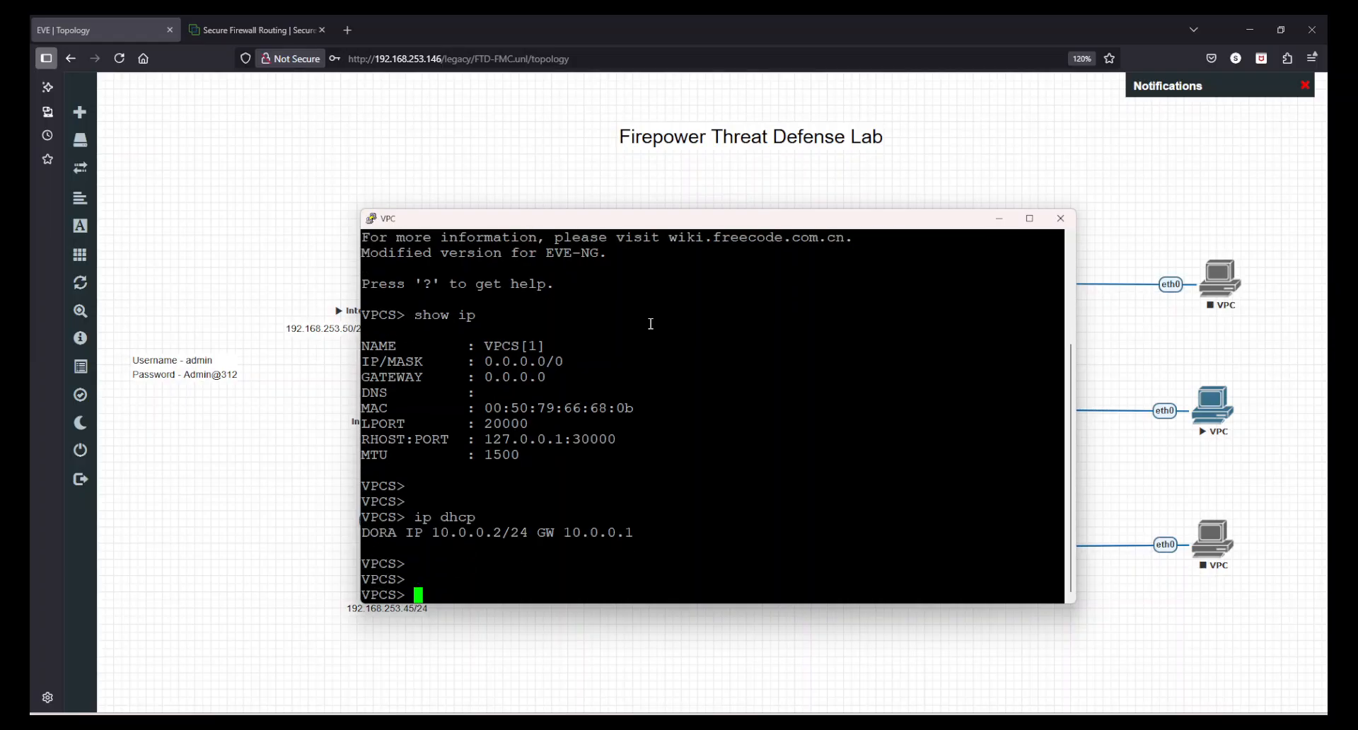
type("show ip")
key("Return")
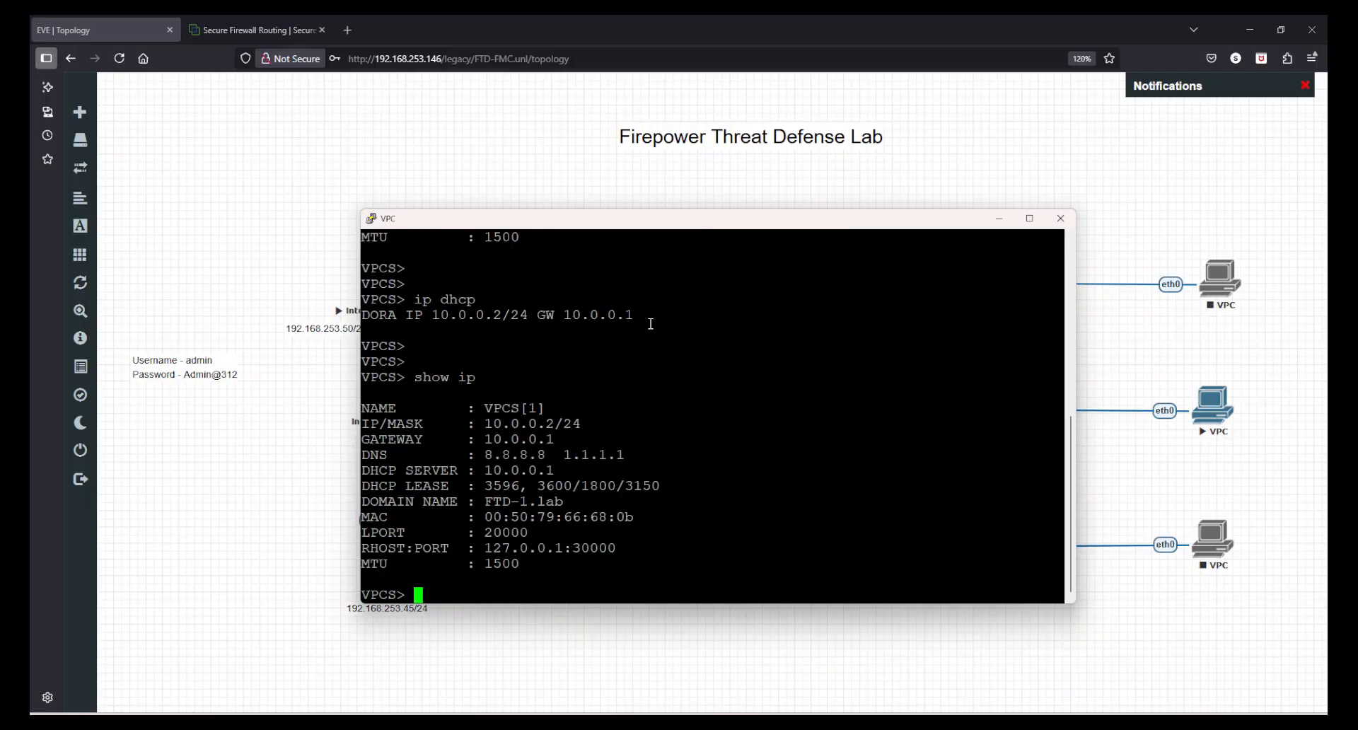
left_click_drag(480, 500, 570, 498)
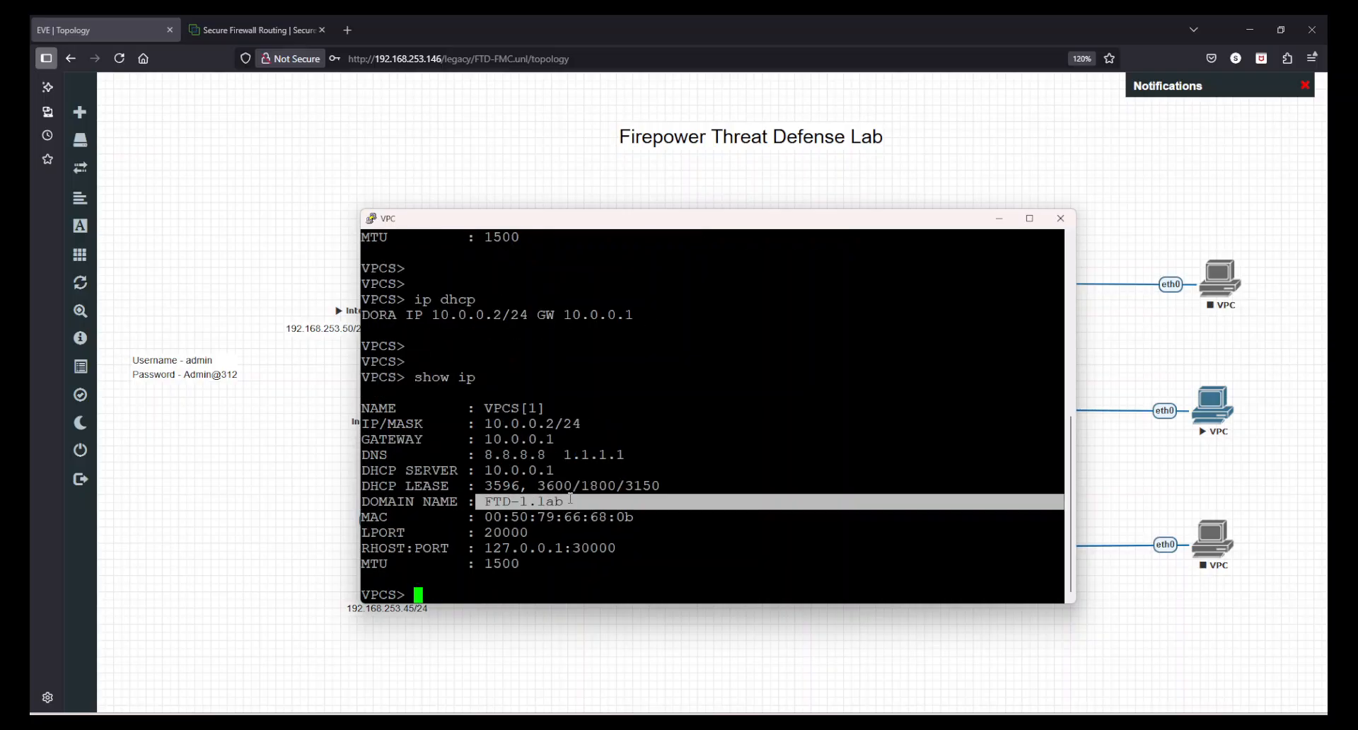
left_click(570, 498)
Ping 1.1.1.1 from the VPC to test internet reachability, and stop the ping after a few replies
key("Return")
key("Return")
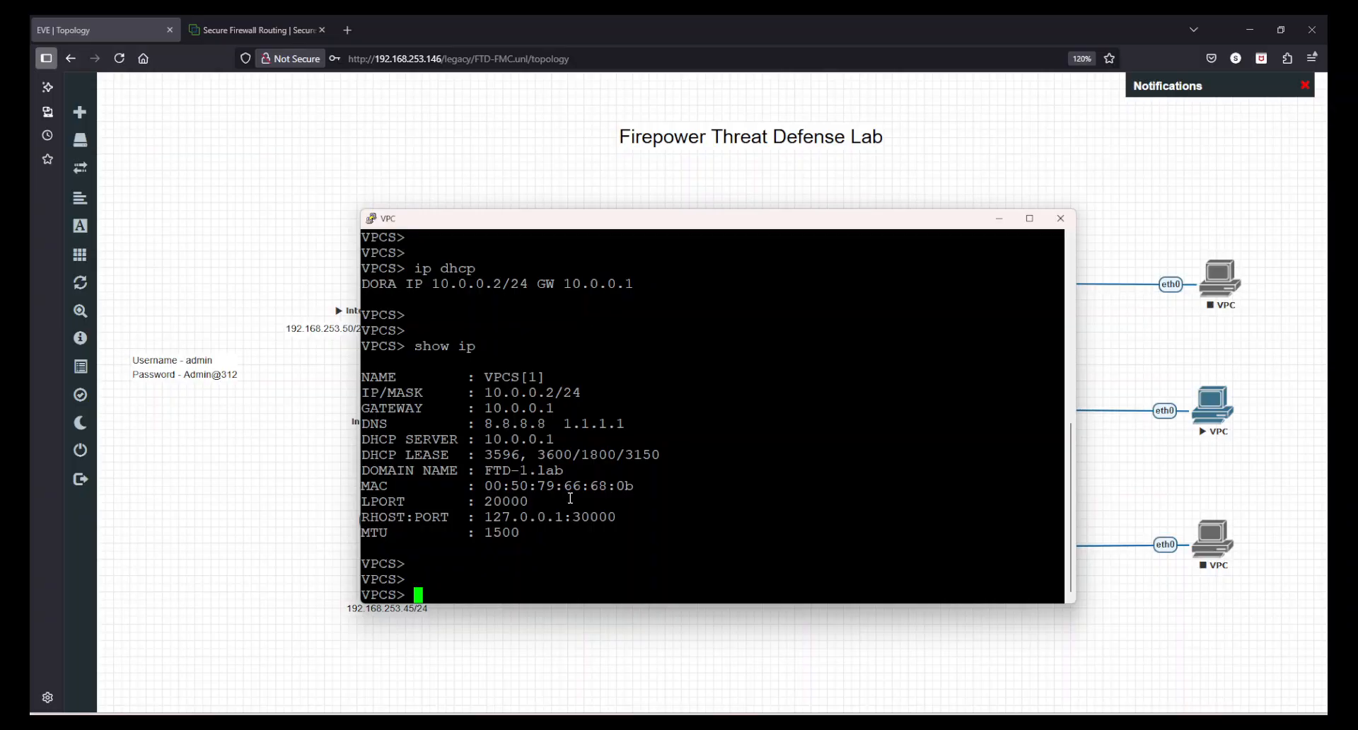
type("ping 1.1.1.1")
key("Return")
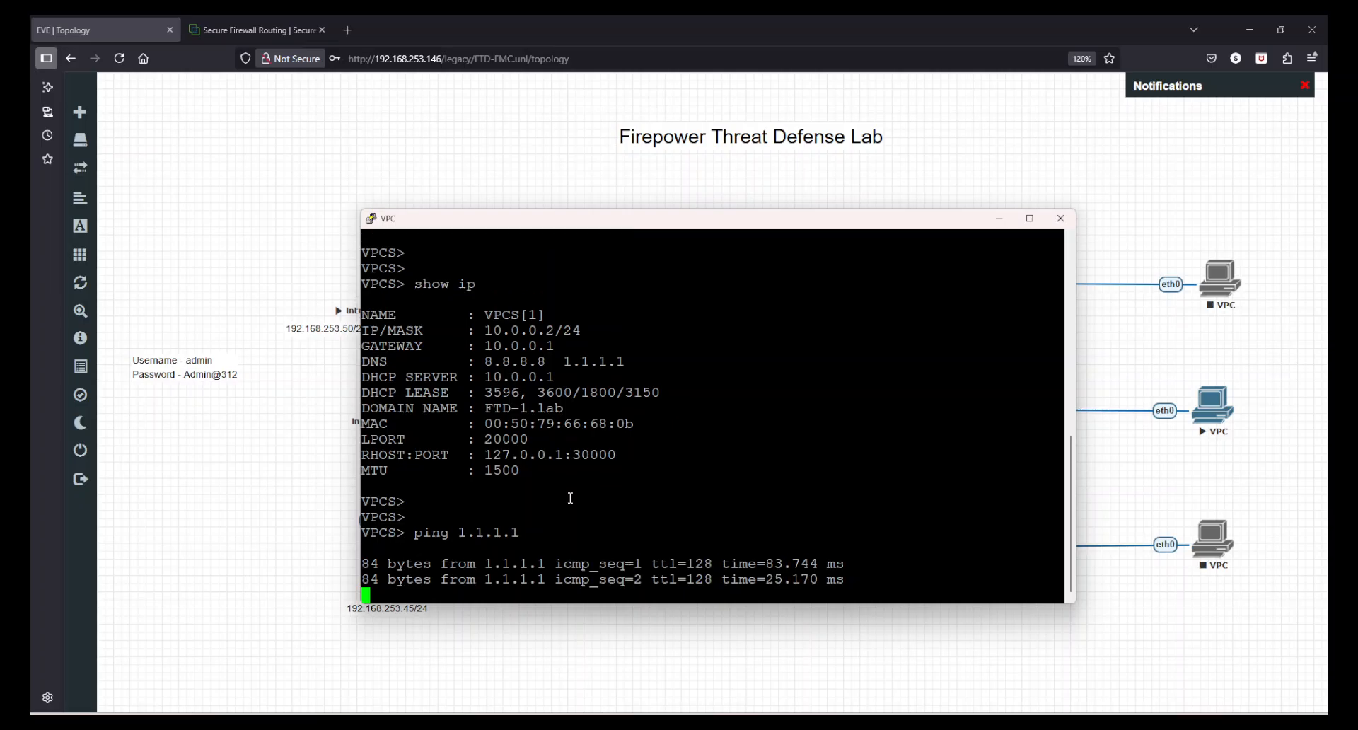
key("ctrl+c")
Ping Internet_Gateway_2's loopback address 3.3.3.3 from the VPC
key("Up")
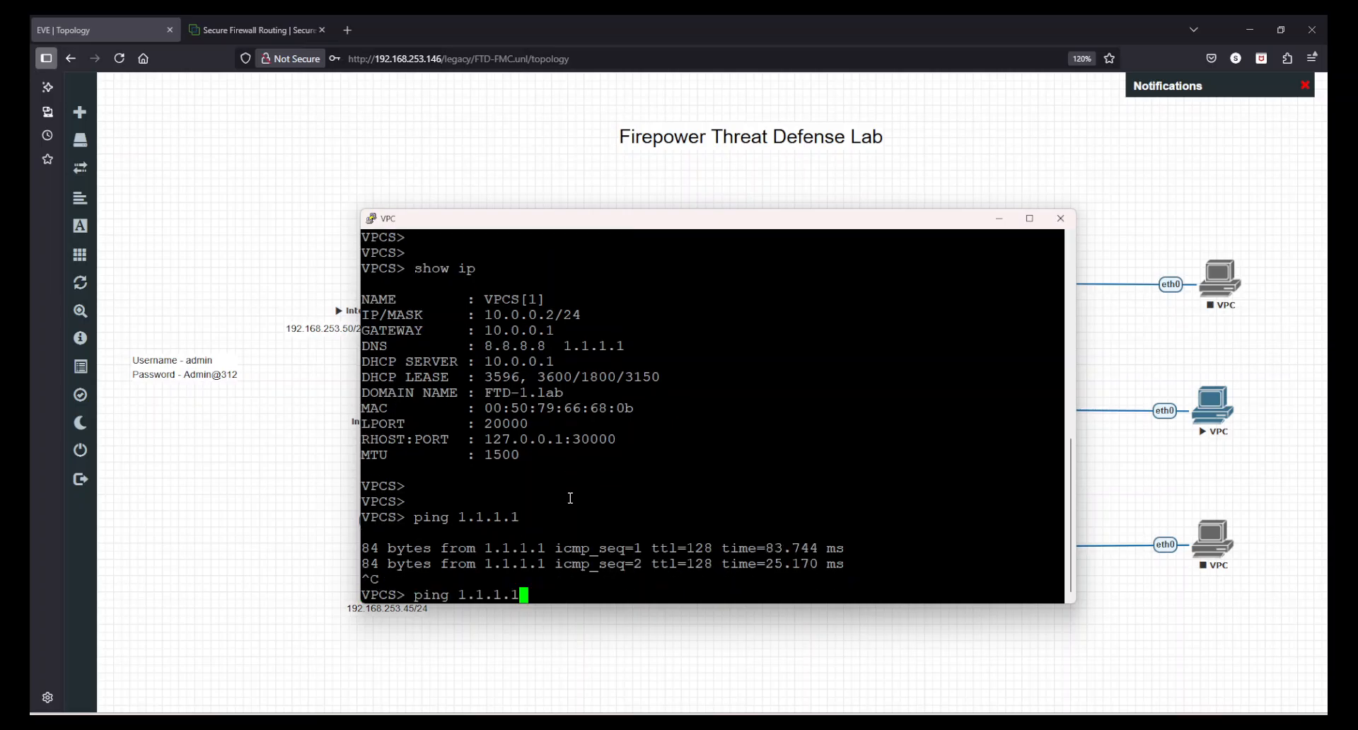
key("BackSpace")
key("BackSpace")
key("BackSpace")
key("BackSpace")
key("BackSpace")
key("BackSpace")
key("BackSpace")
type("3.3.3.3")
key("Return")
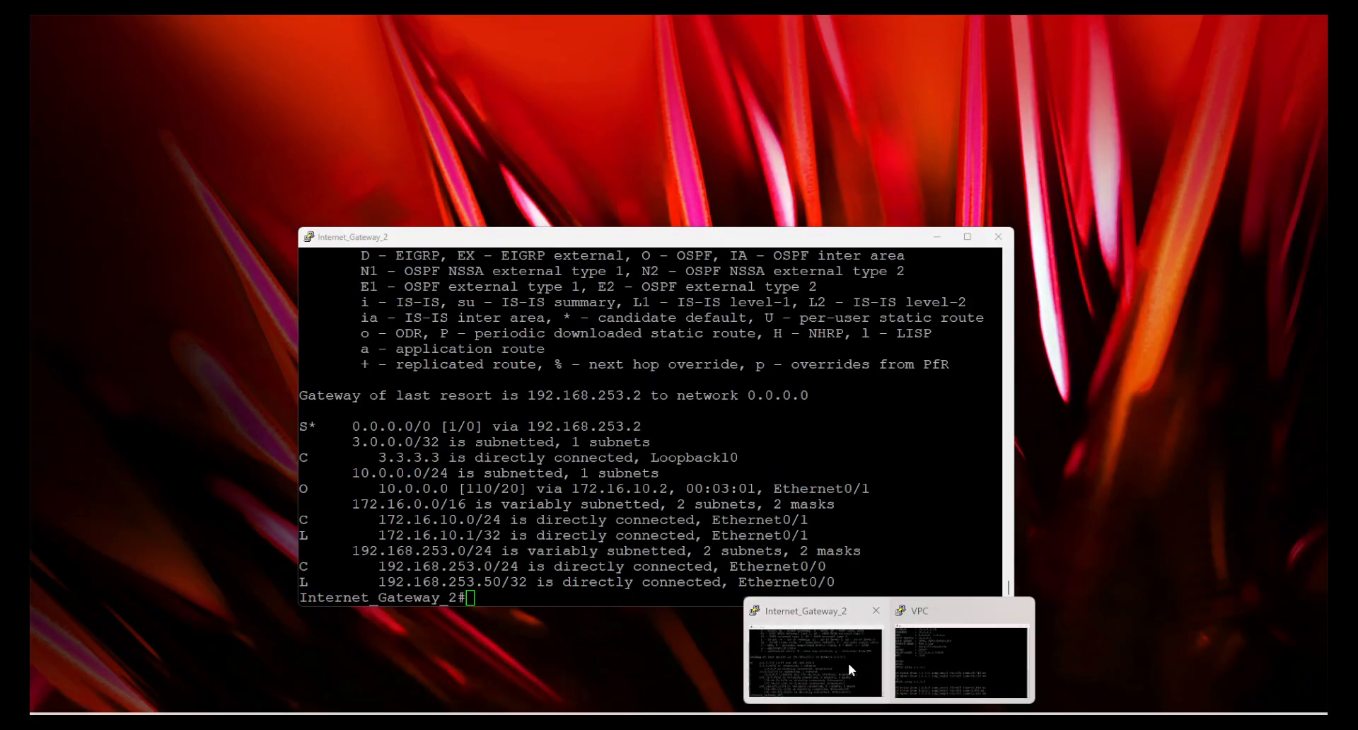
Switch to the Internet_Gateway_2 console and enable ICMP packet debugging with debug ip icmp
left_click(847, 664)
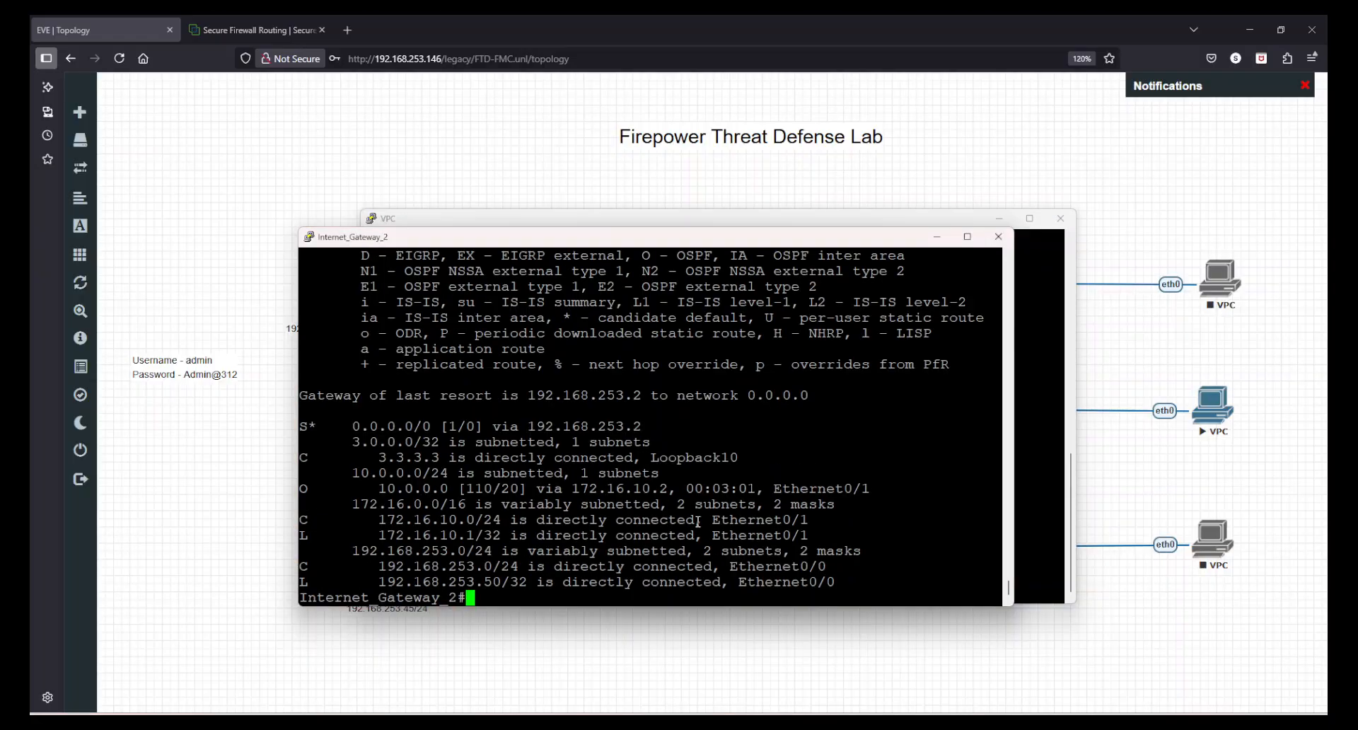
type("denb")
key("Tab")
key("BackSpace")
key("BackSpace")
key("BackSpace")
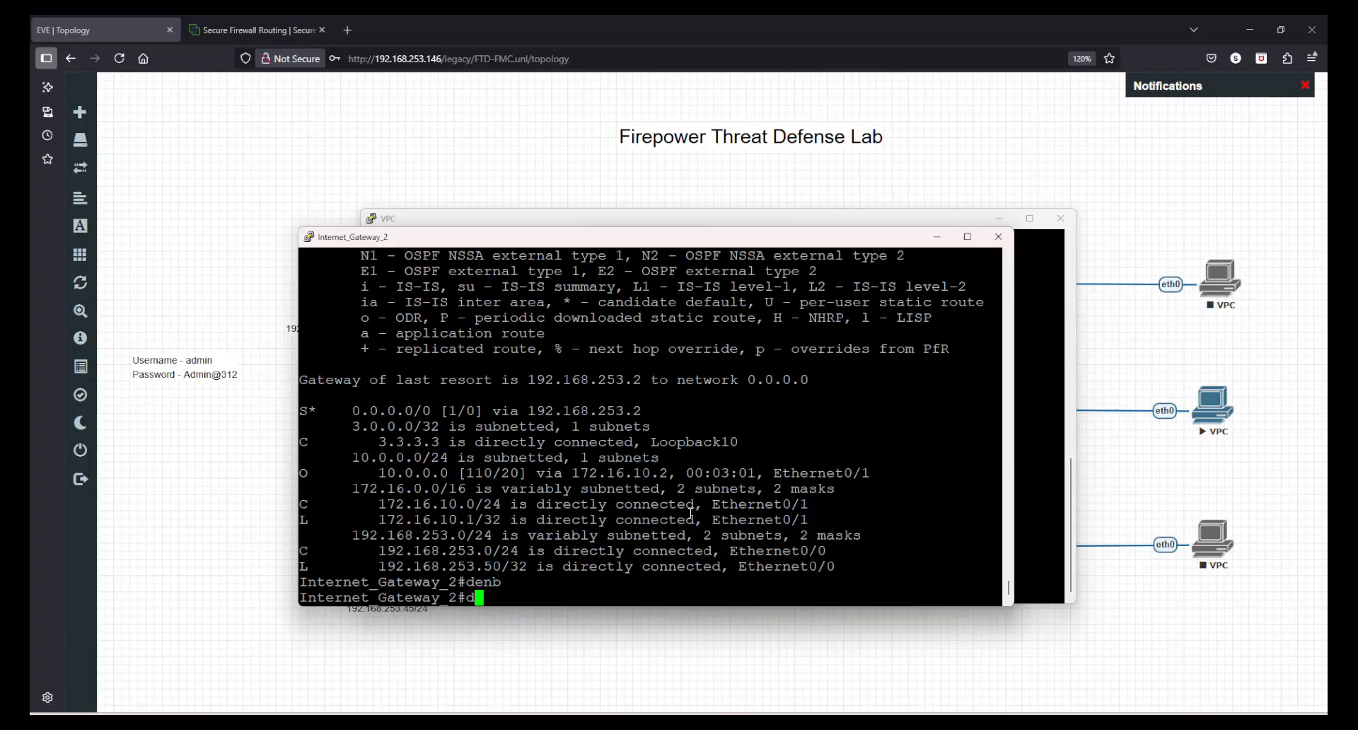
key("Tab")
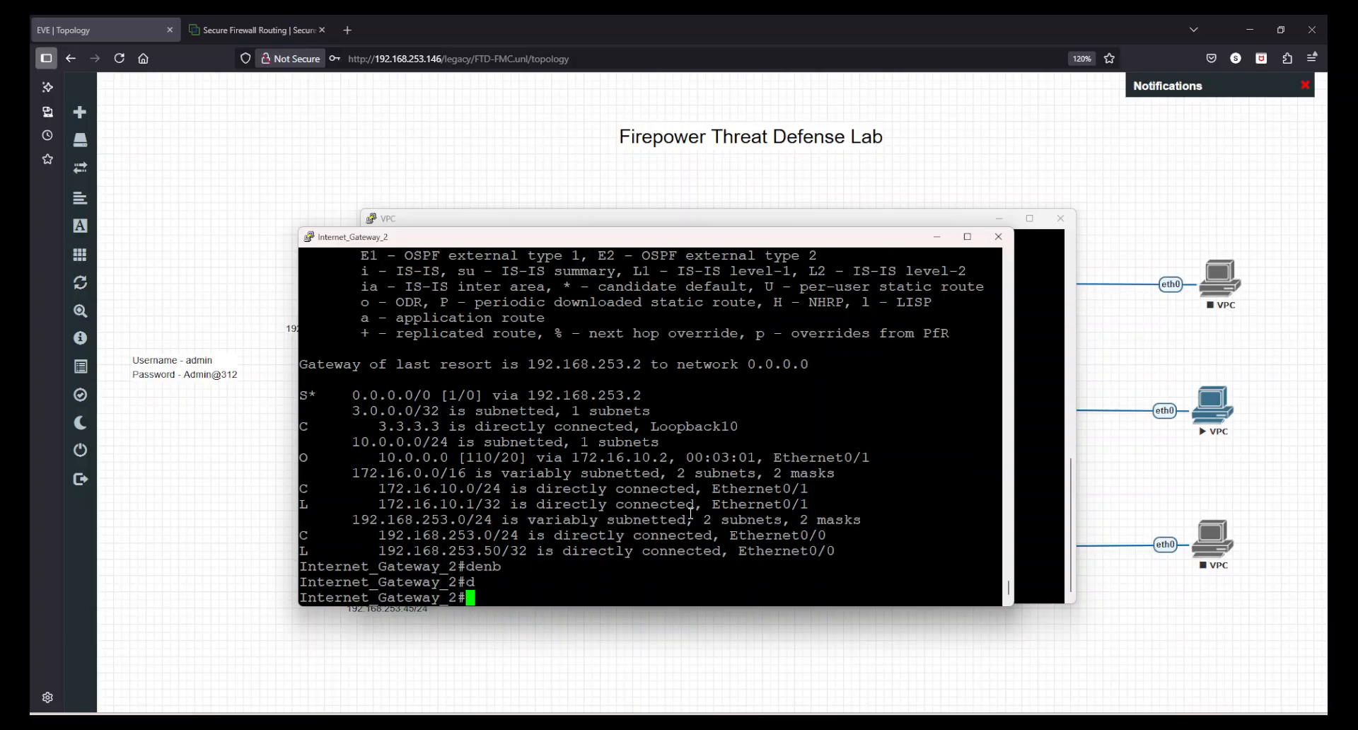
type("e")
key("Tab")
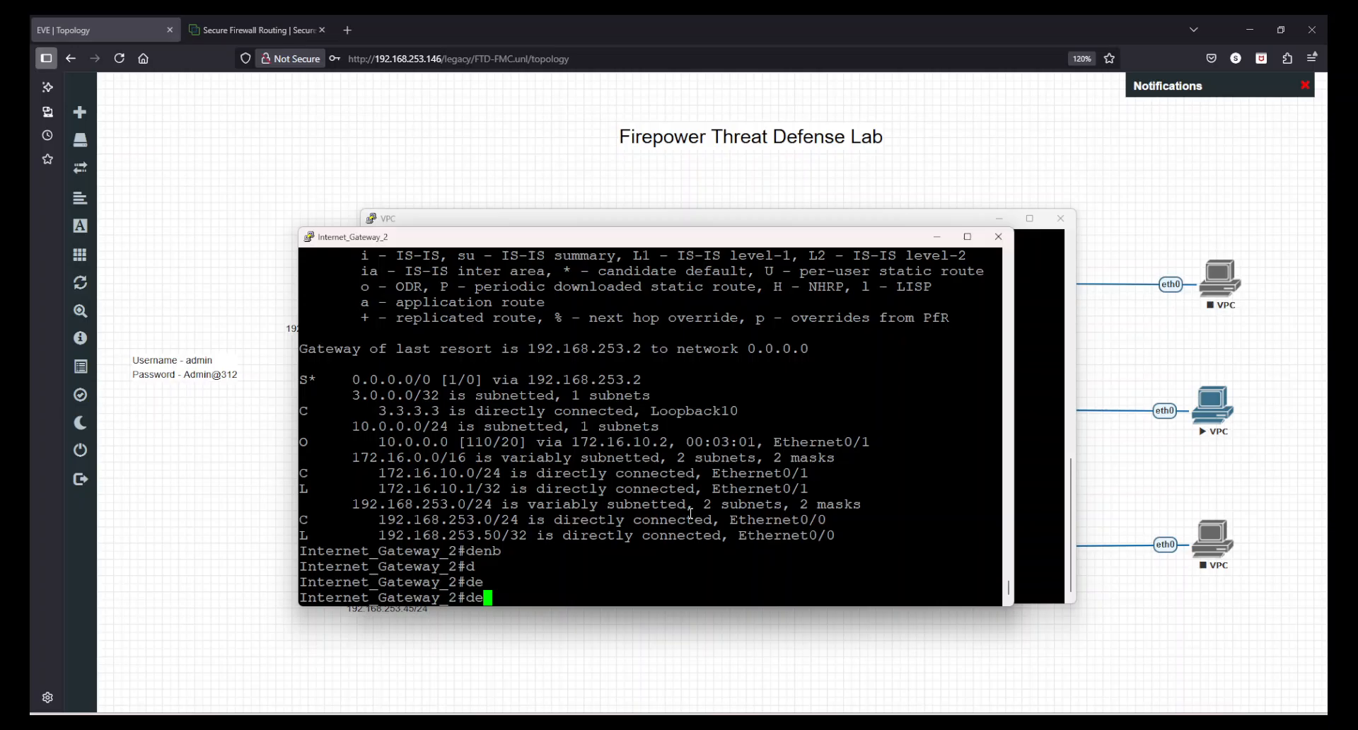
type("b")
key("Tab")
type("ip icmp")
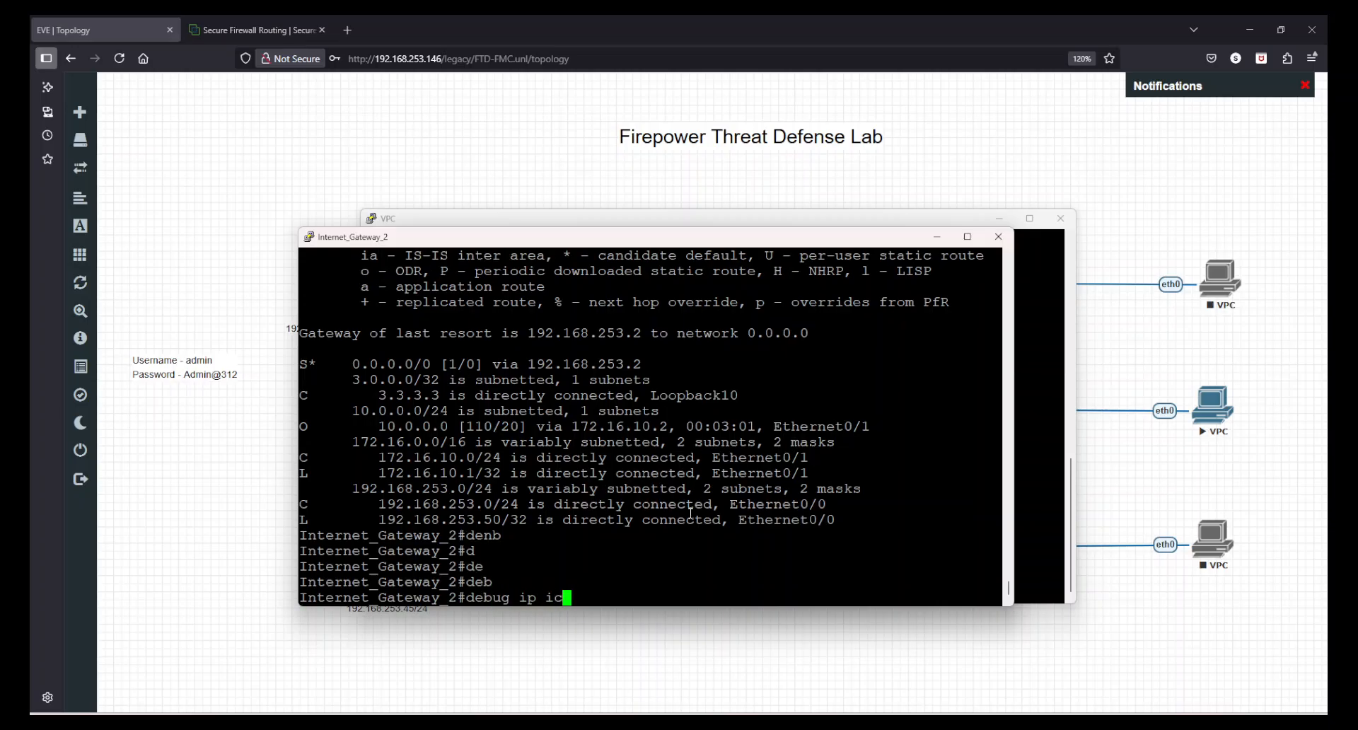
key("Return")
Repeat the ping to 3.3.3.3 from the VPC and check the ICMP debug messages on Internet_Gateway_2
left_click(1039, 510)
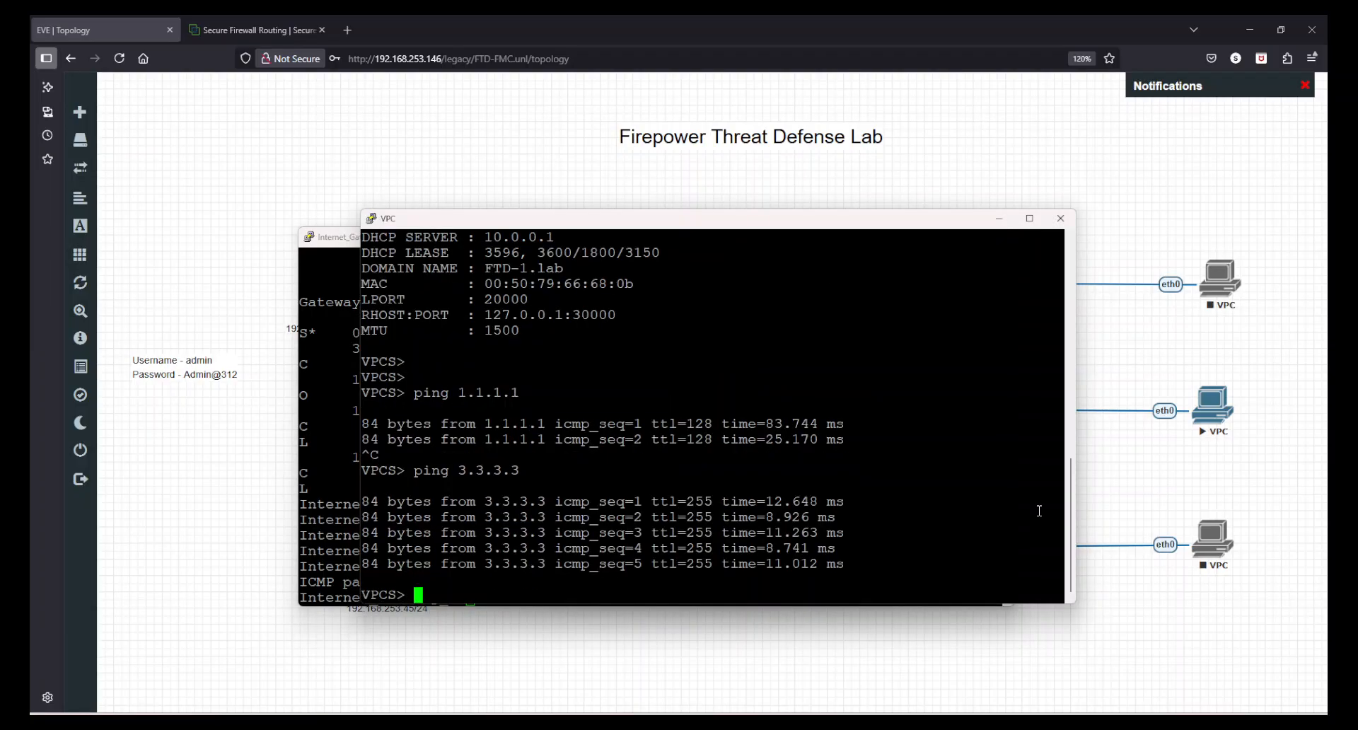
key("Up")
key("Return")
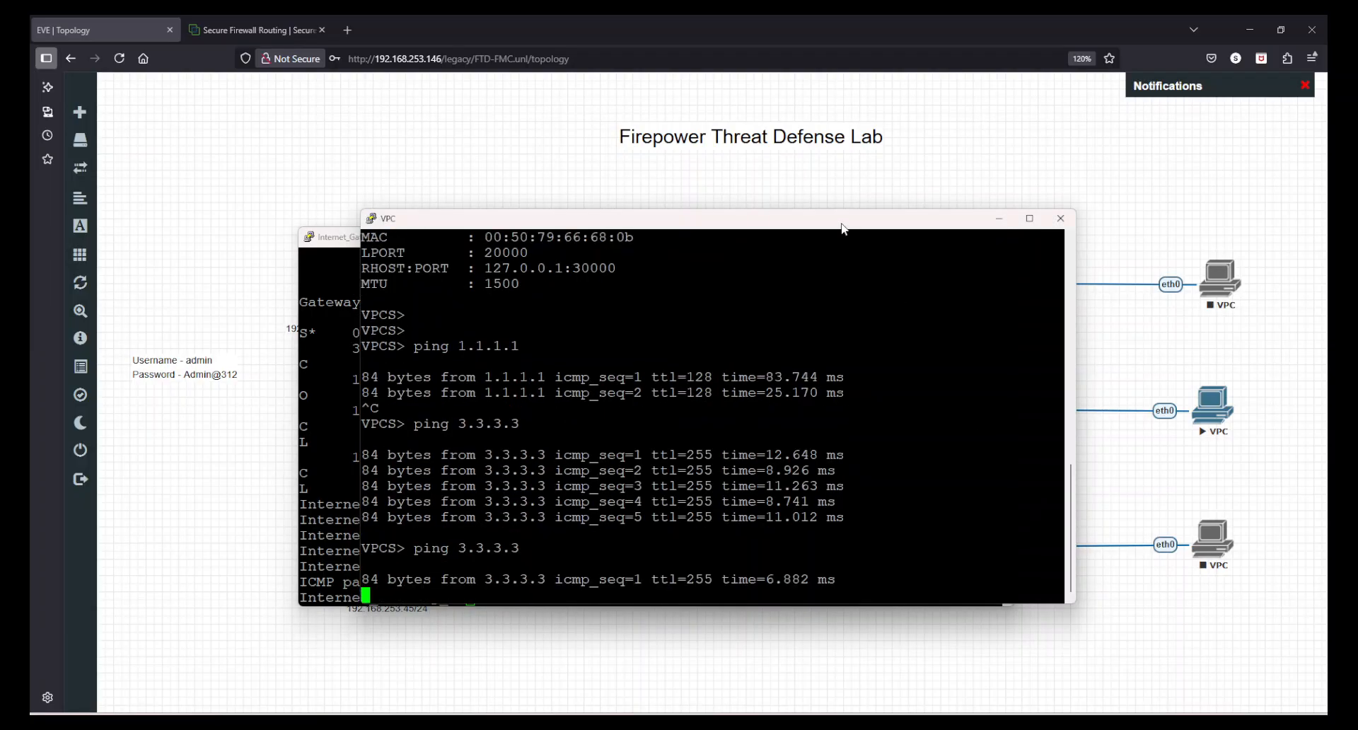
left_click_drag(844, 229, 895, 100)
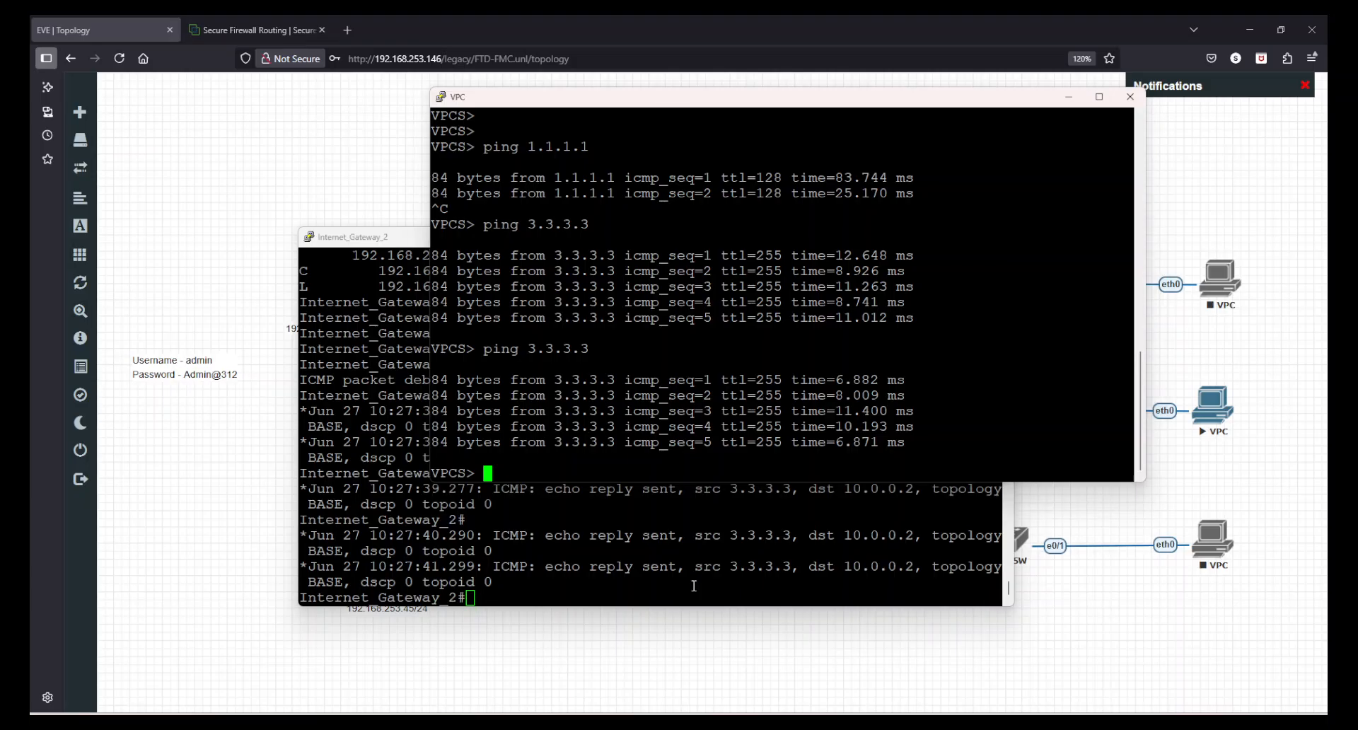
left_click(673, 514)
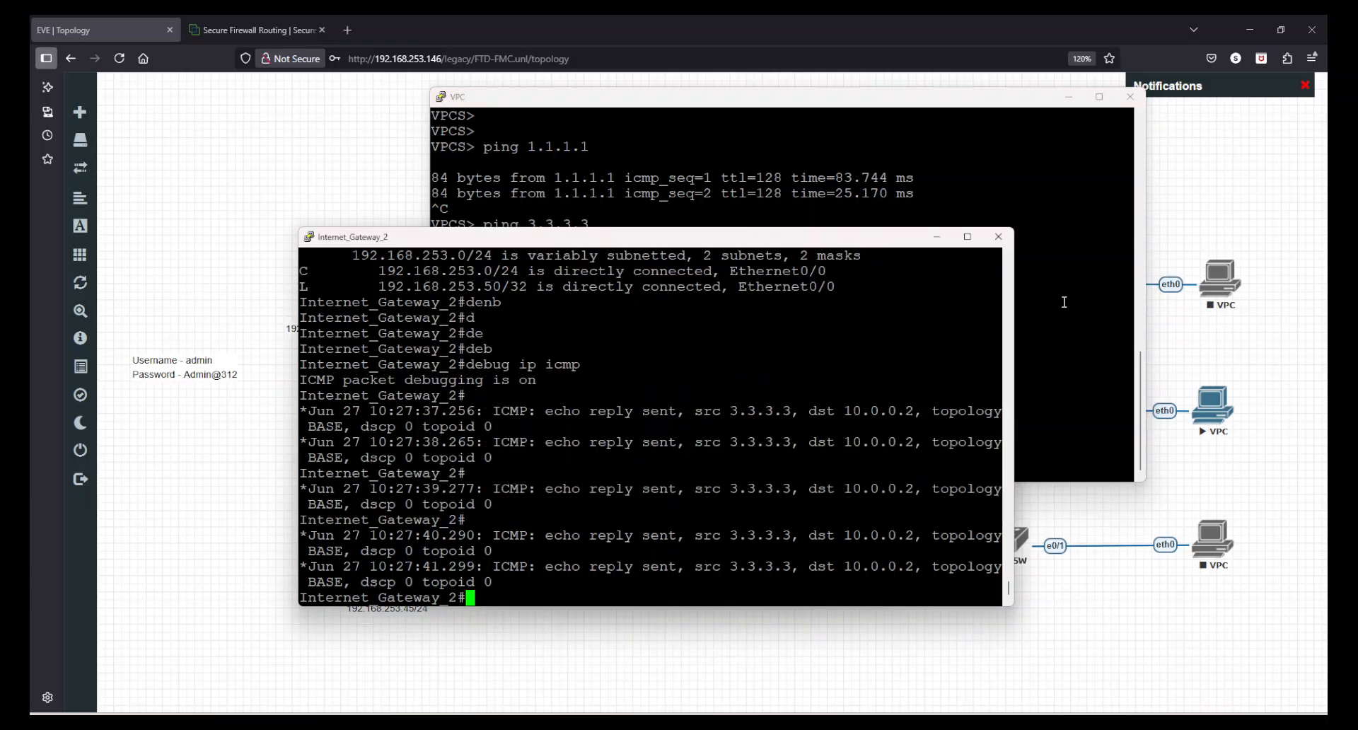
left_click(1063, 302)
key("Return")
key("Return")
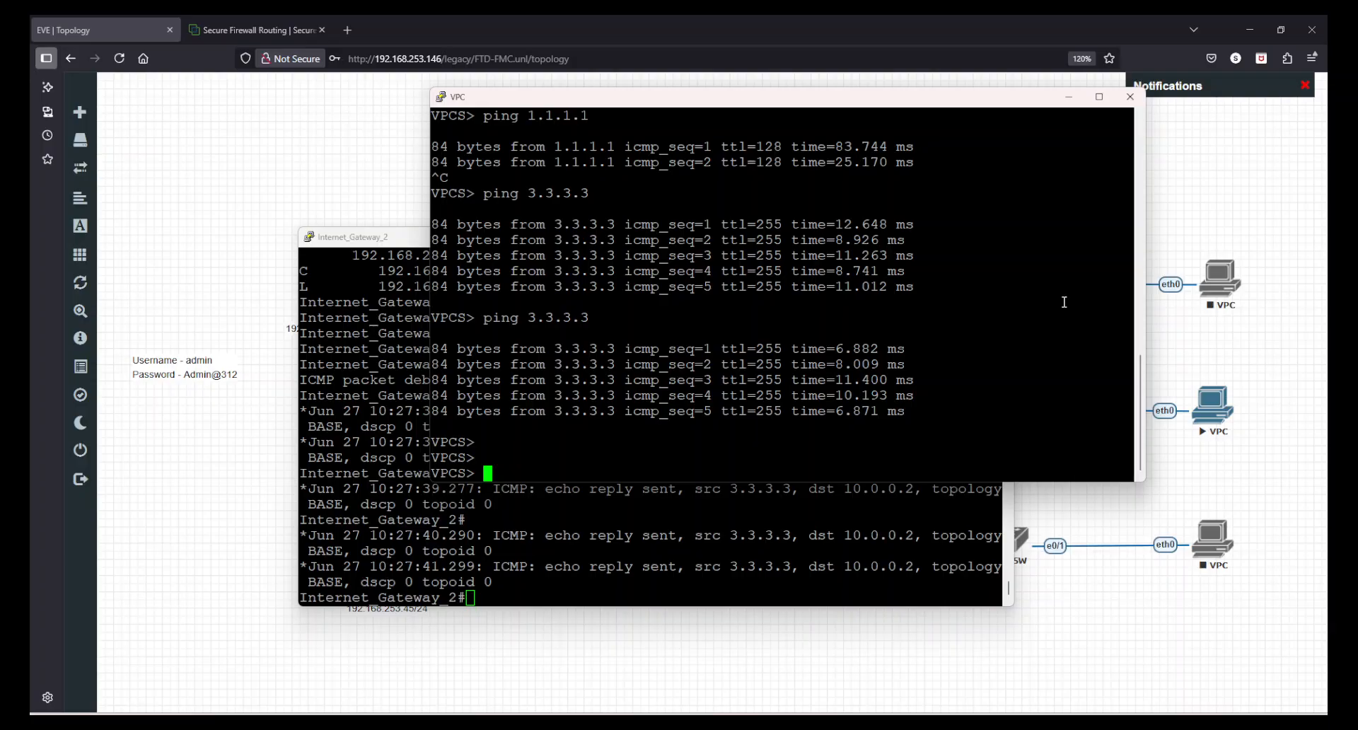
Close the VPC and Internet_Gateway_2 console sessions and switch back to Firewall Management Center
left_click(1129, 96)
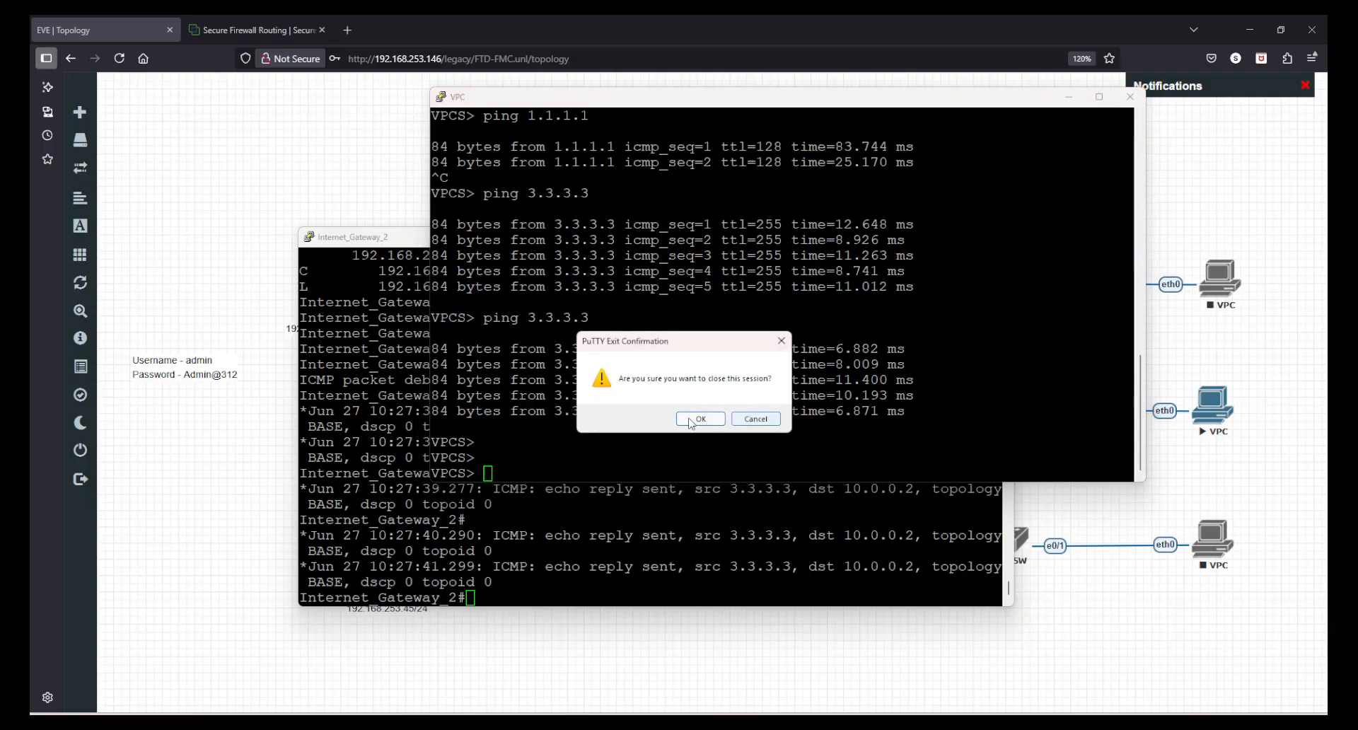
left_click(692, 420)
left_click(998, 236)
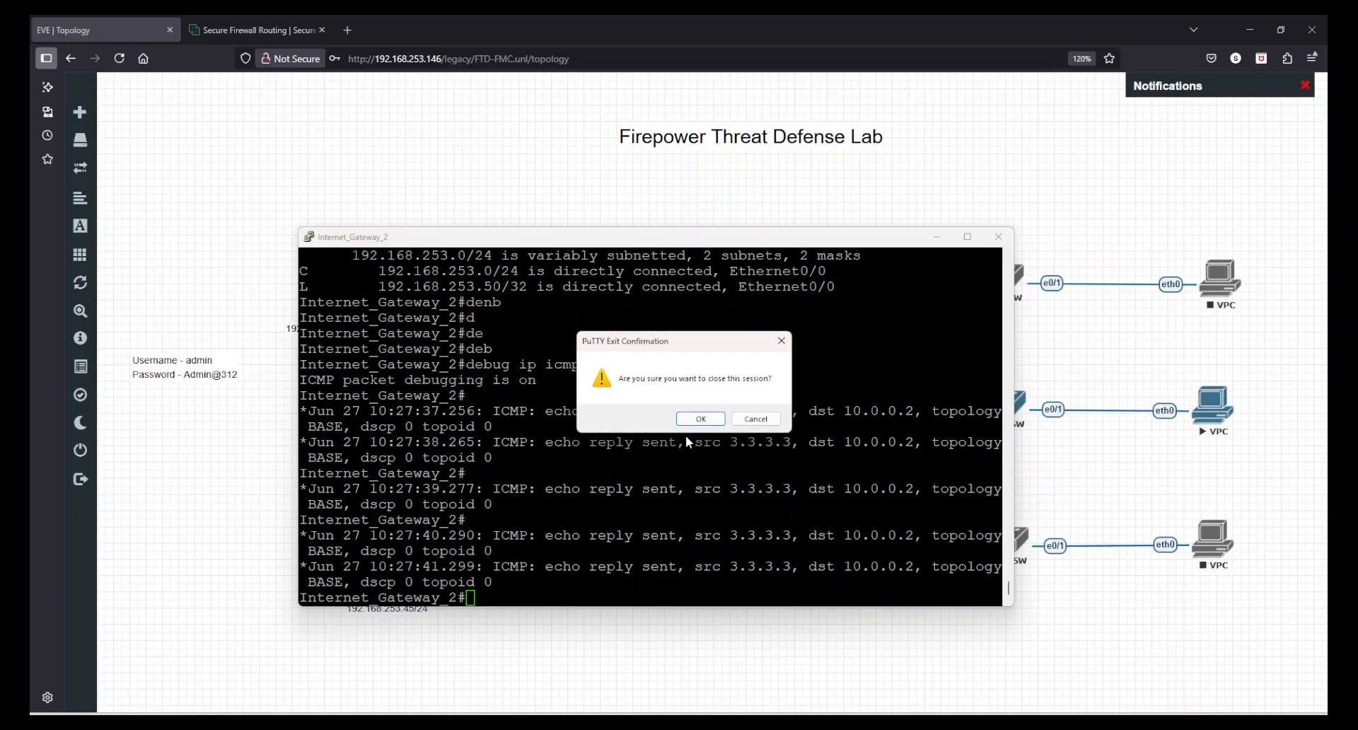
left_click(705, 418)
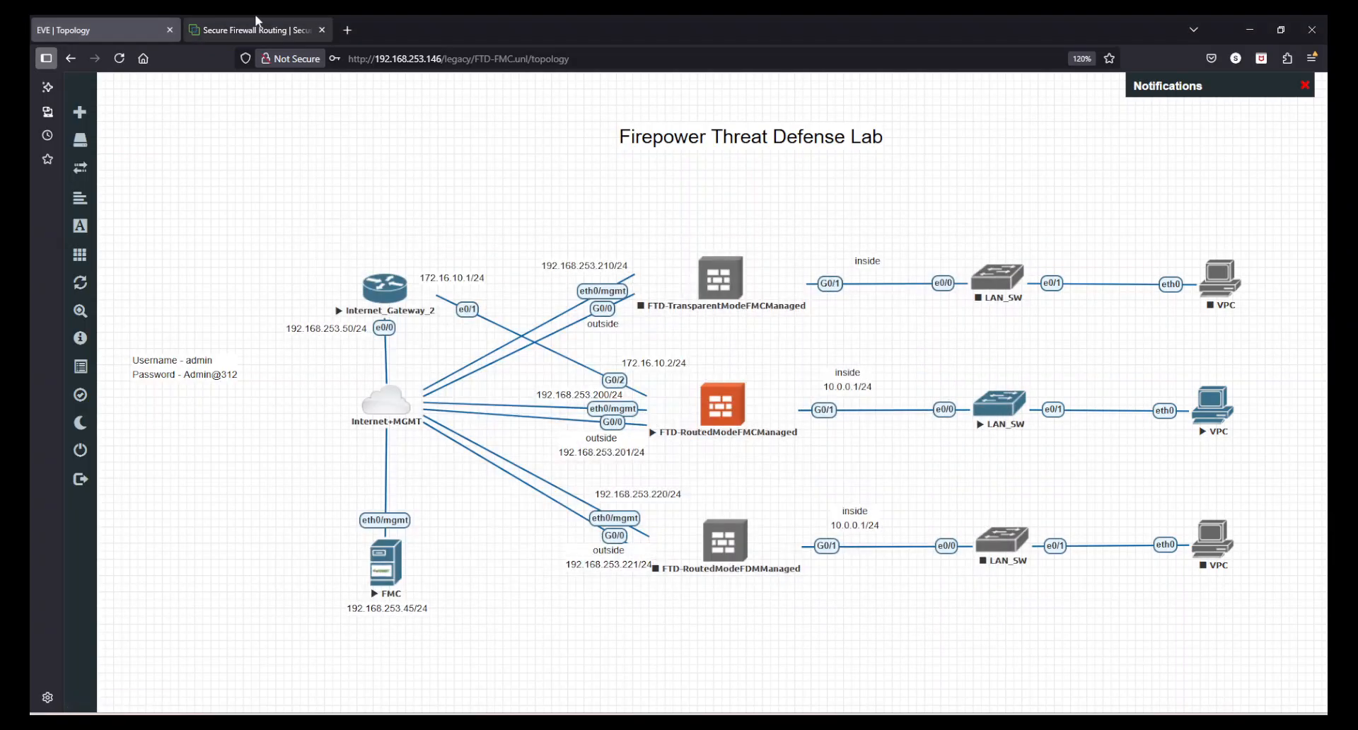
left_click(255, 27)
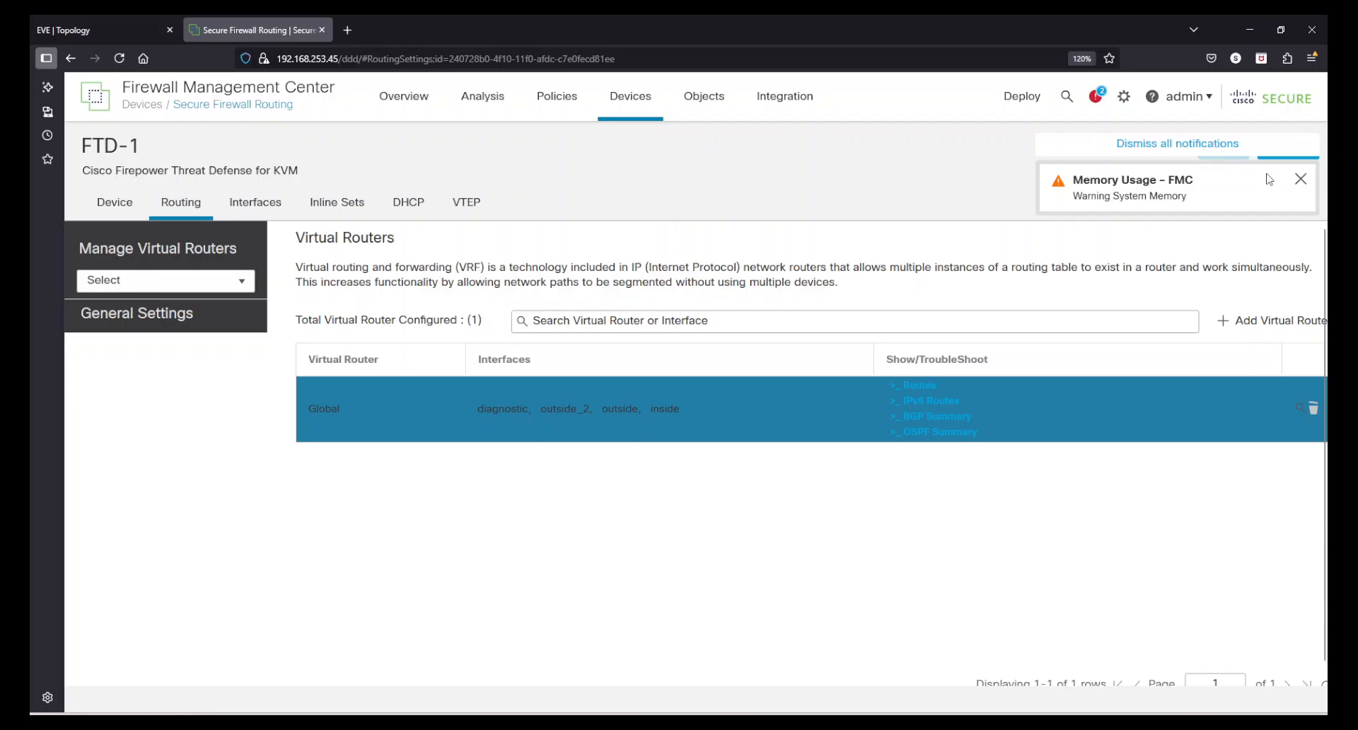
Dismiss the memory usage notification and open the Unified Events analysis page
left_click(1300, 179)
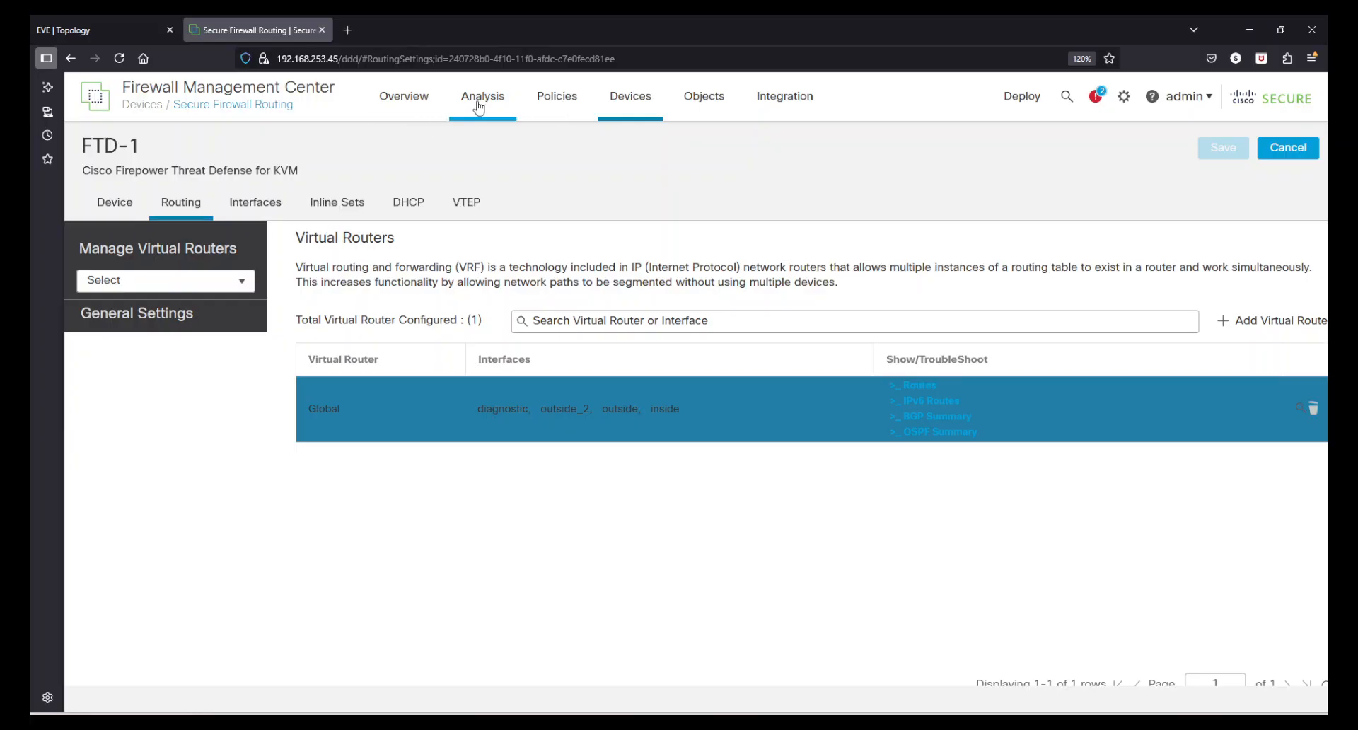
mouse_move(479, 107)
left_click(495, 167)
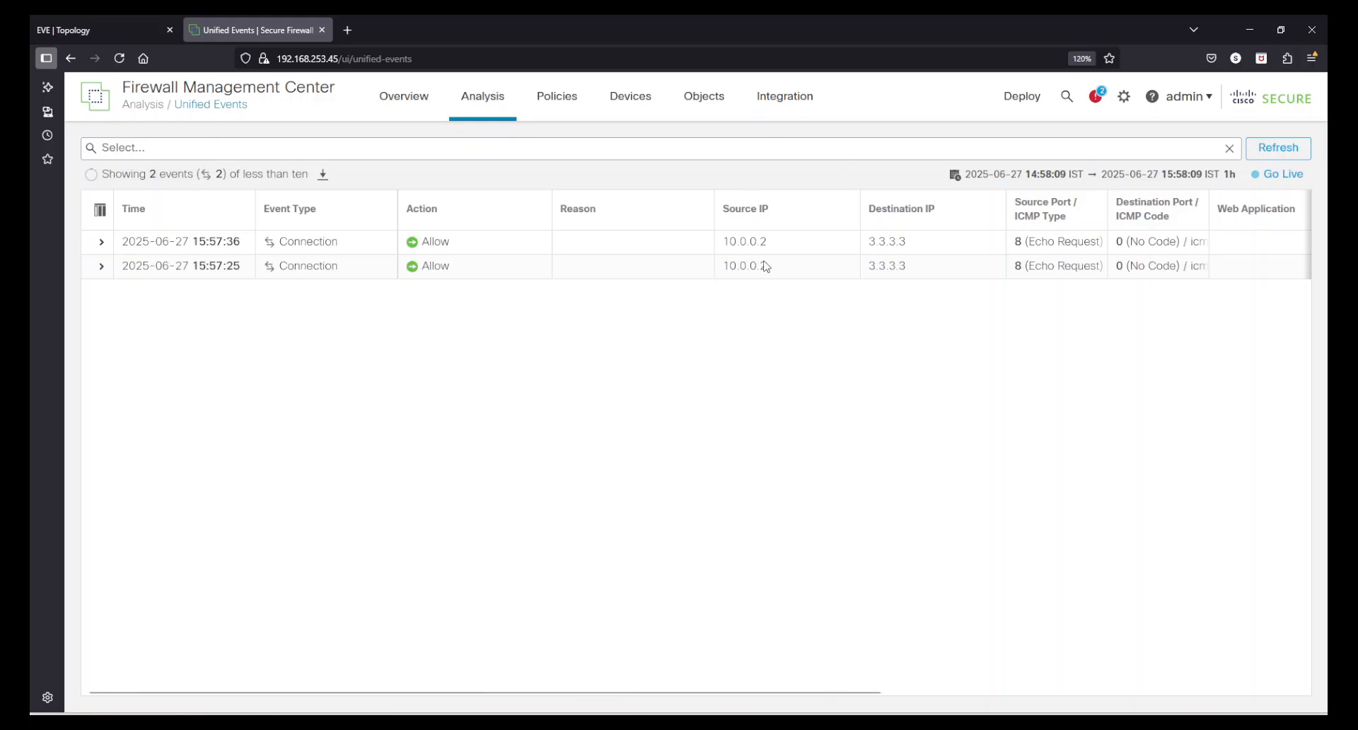
Examine the details of the newest connection event to 3.3.3.3, including its egress interface, and collapse the event again
left_click(101, 241)
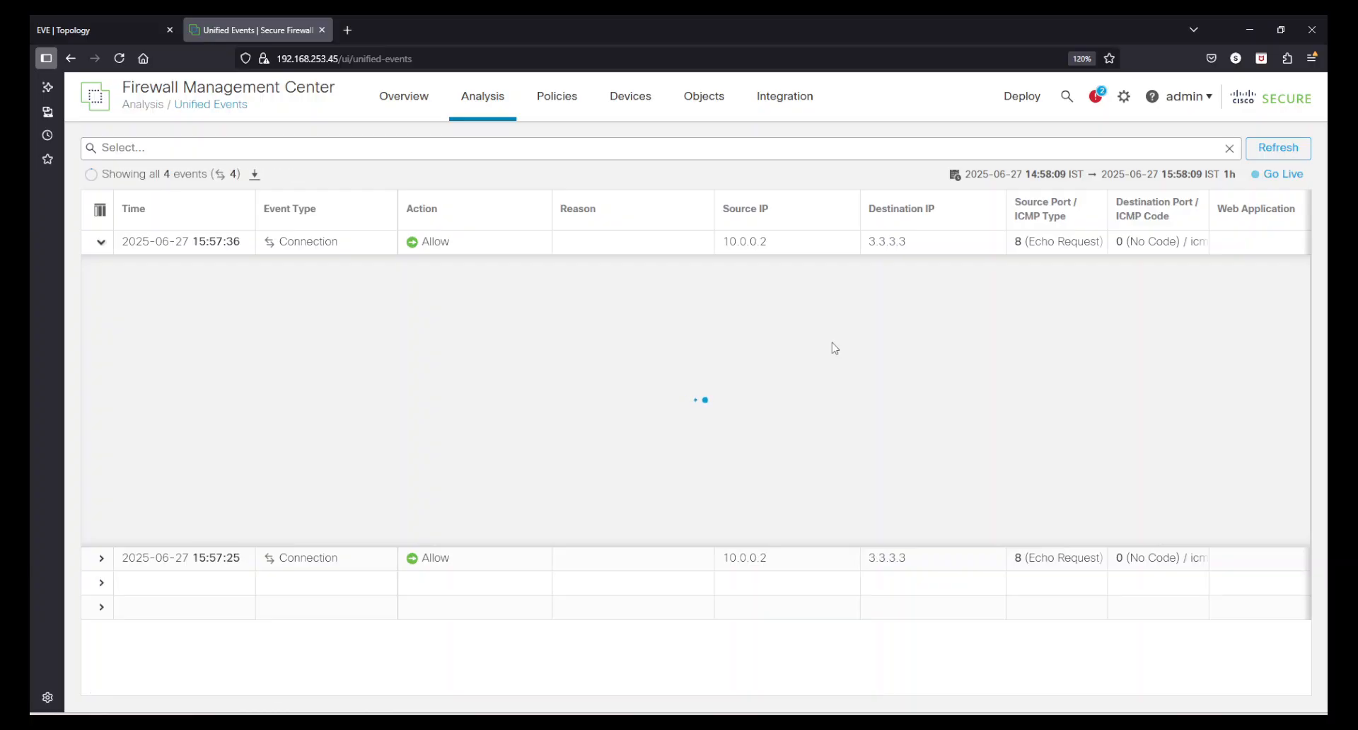
scroll(822, 344, "down", 1)
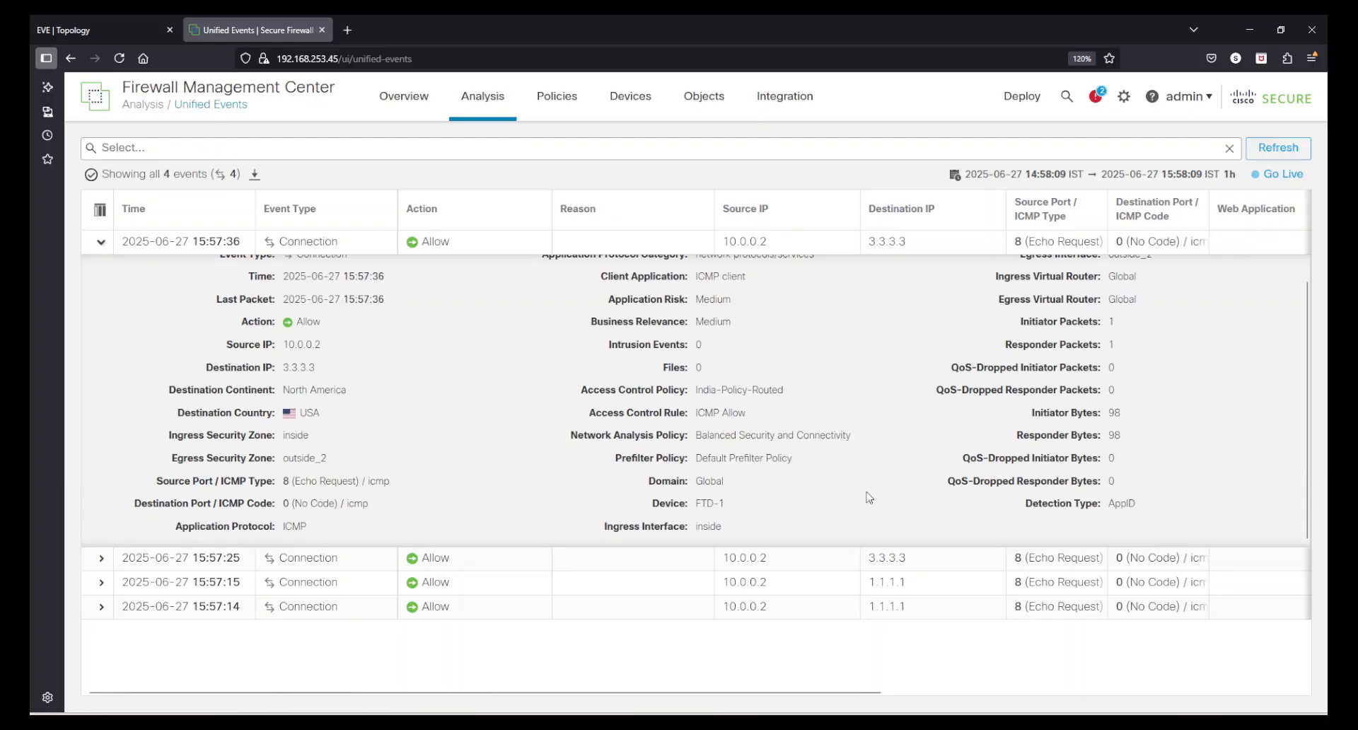
scroll(1077, 497, "up", 1)
left_click_drag(1170, 274, 998, 289)
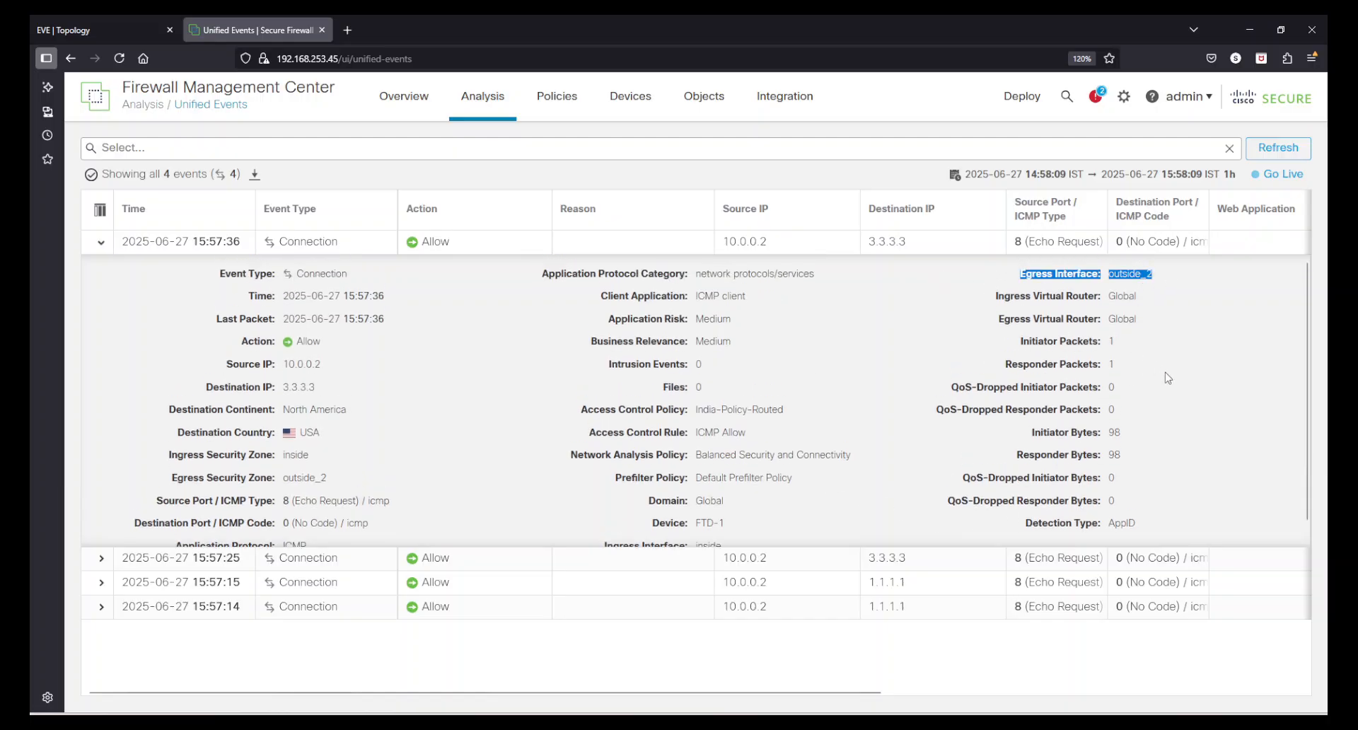
left_click(1188, 393)
scroll(1192, 398, "down", 1)
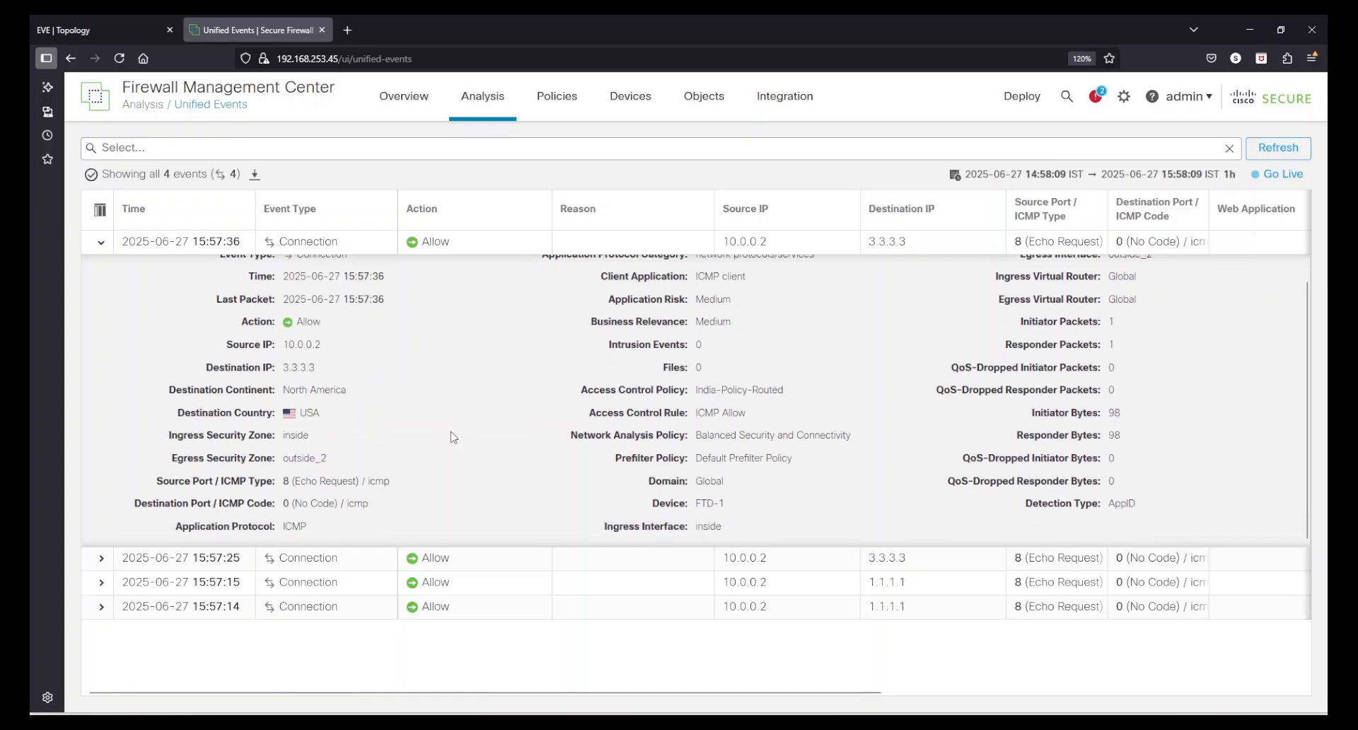
left_click(101, 241)
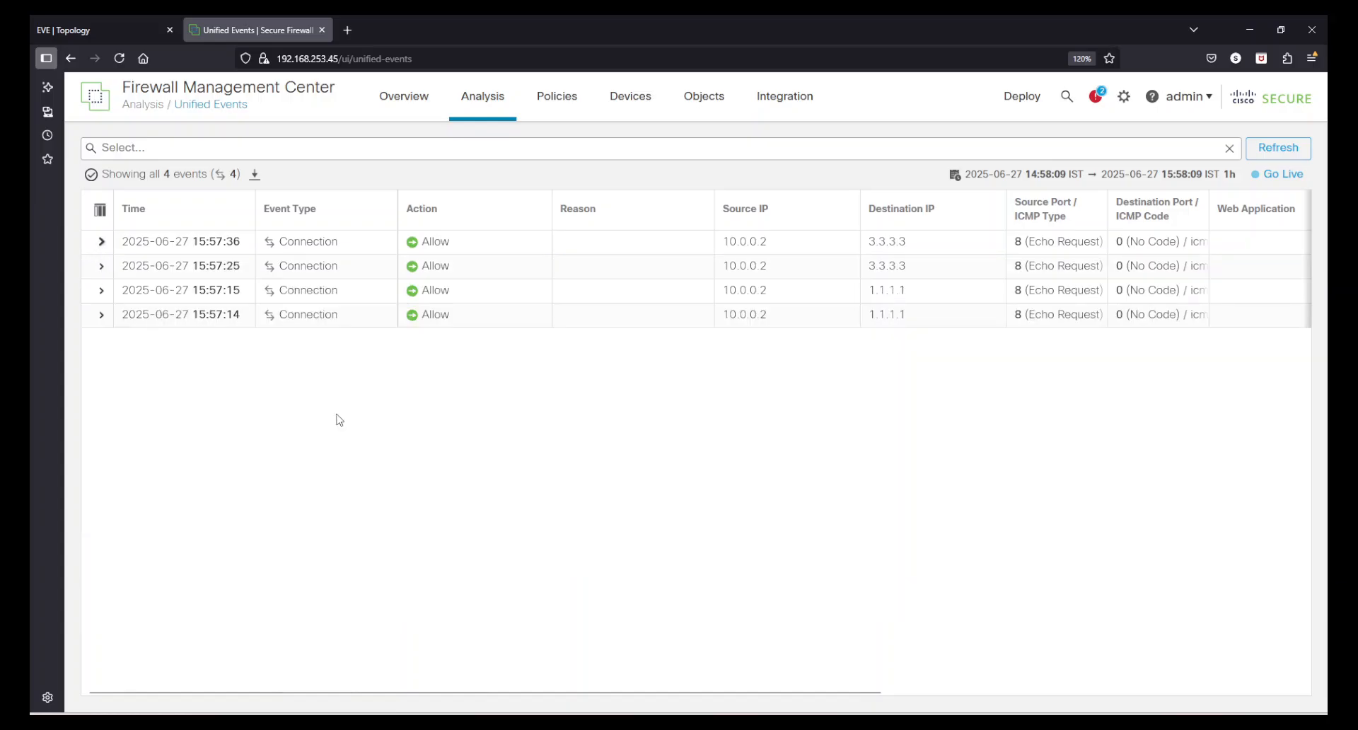